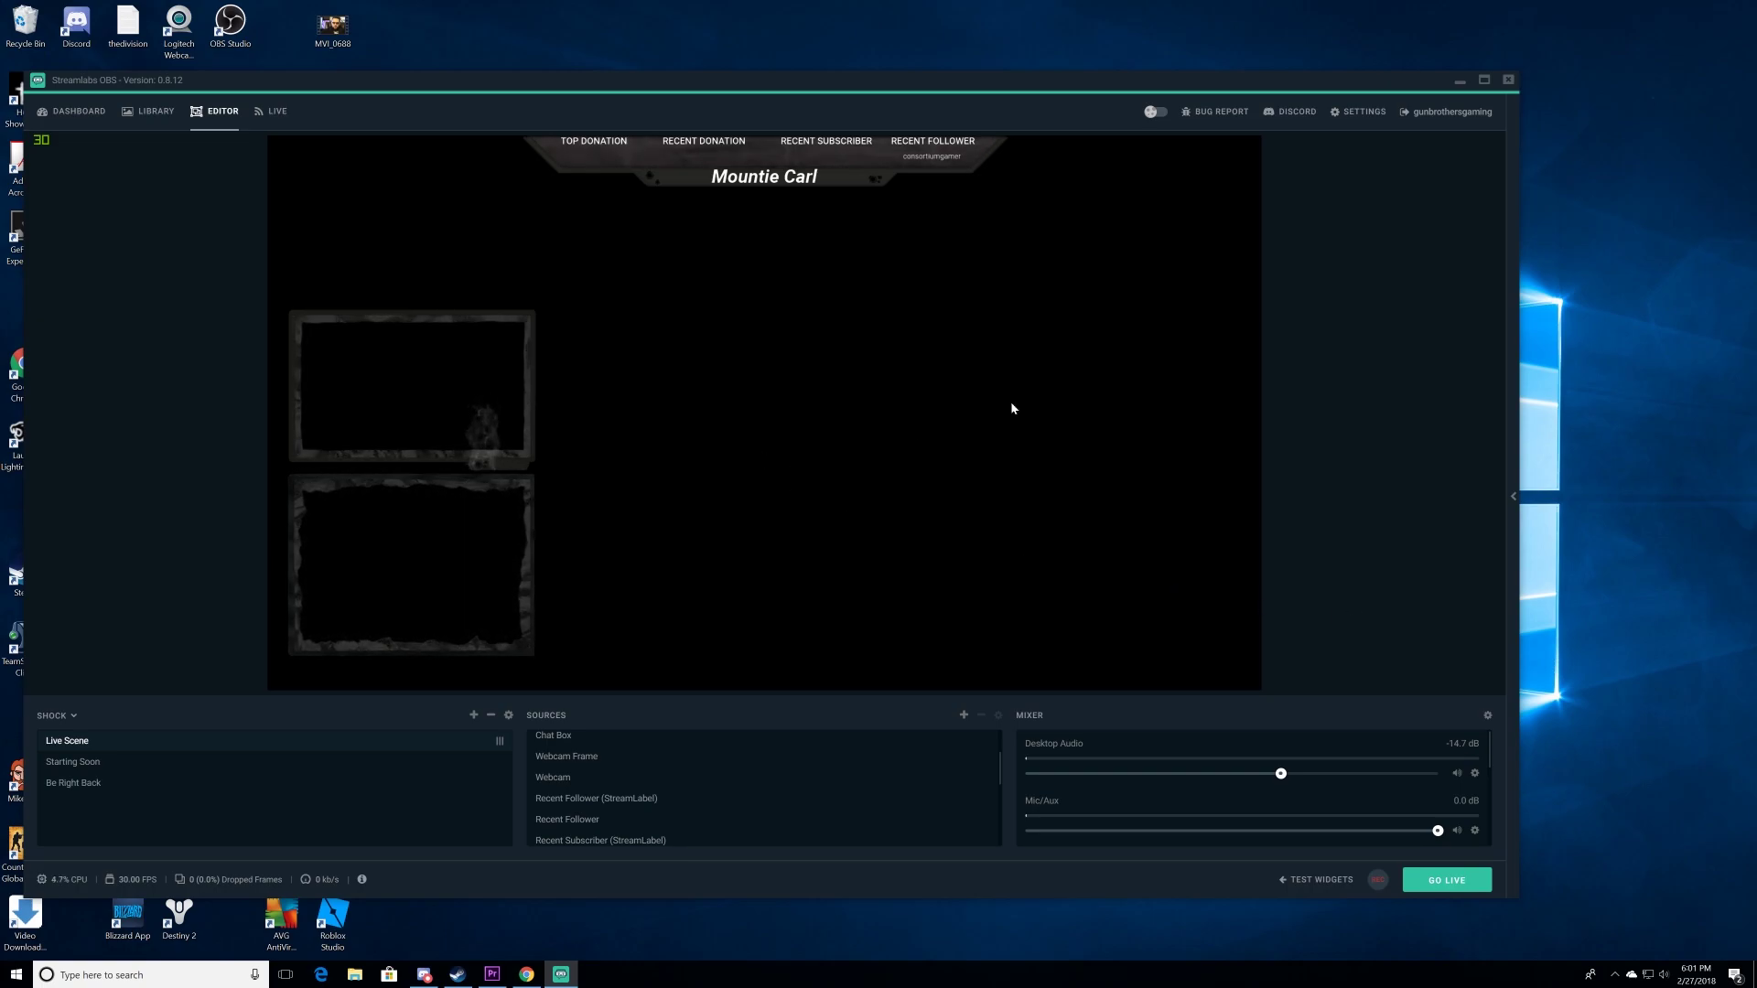
# - Open the Streamlabs OBS Settings window from the top bar, landing on the General page
pyautogui.click(1358, 111)
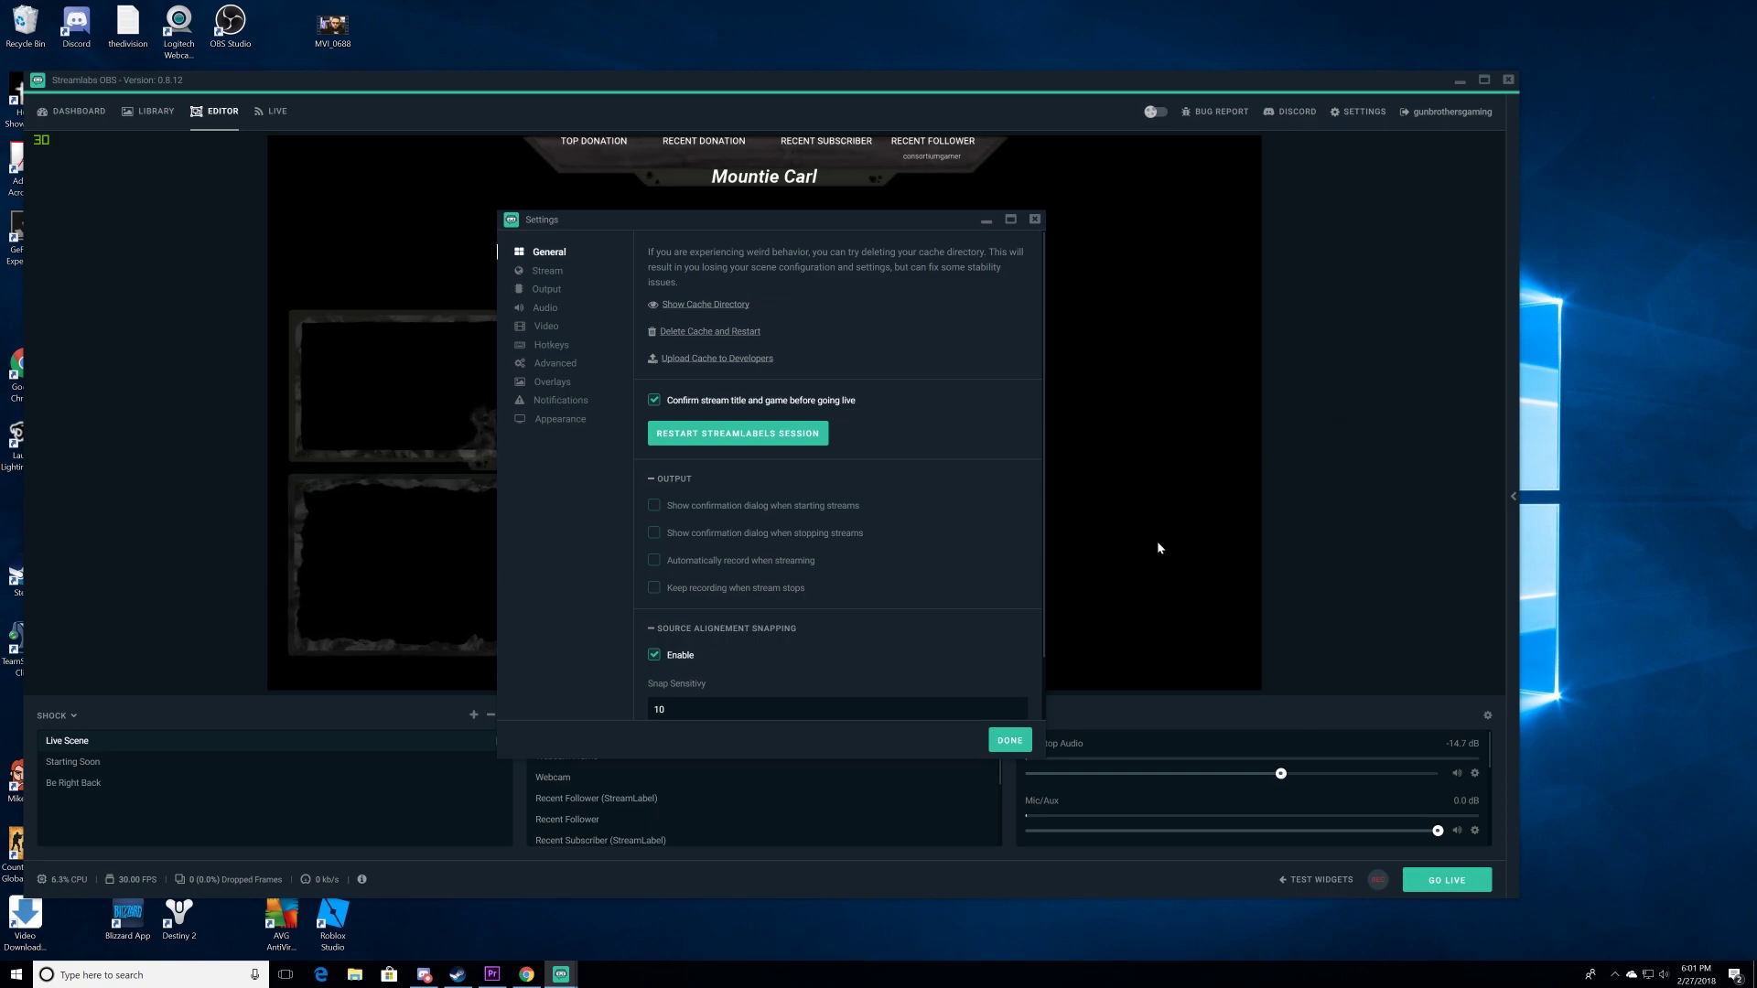
# - Look over the General page, then show the Stream page with Restream.io and US-West (San Jose, CA)
pyautogui.click(758, 437)
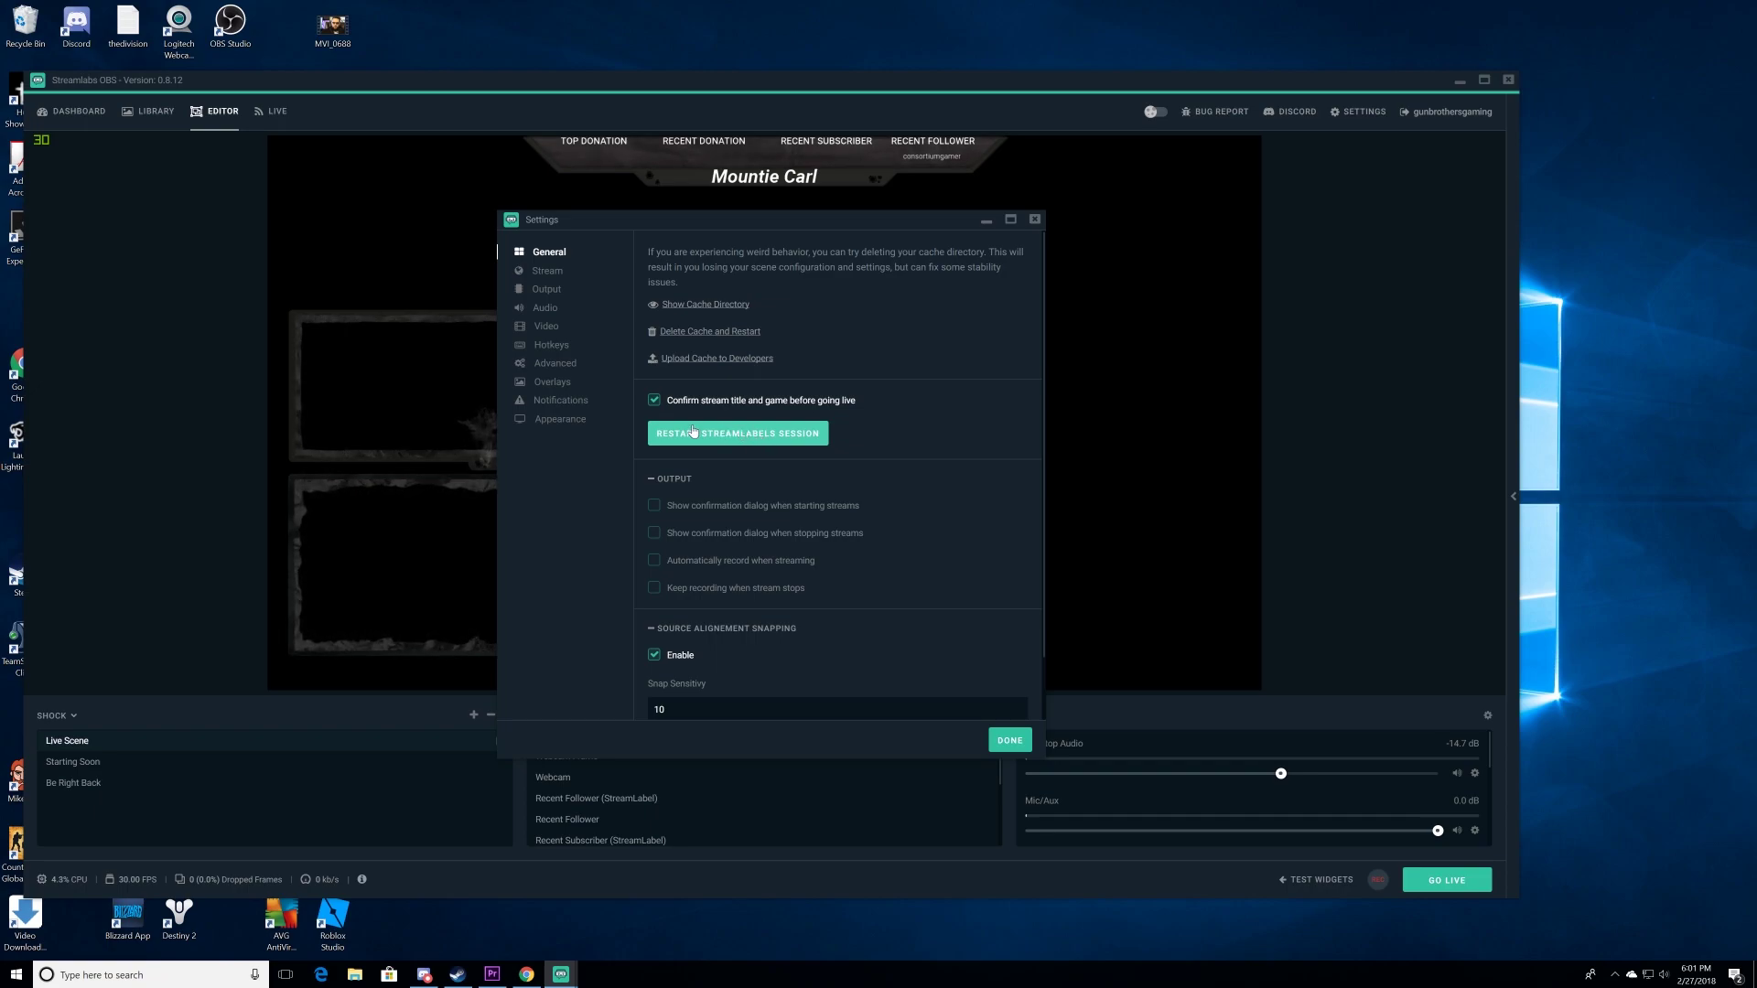
pyautogui.scroll(-1, 688, 510)
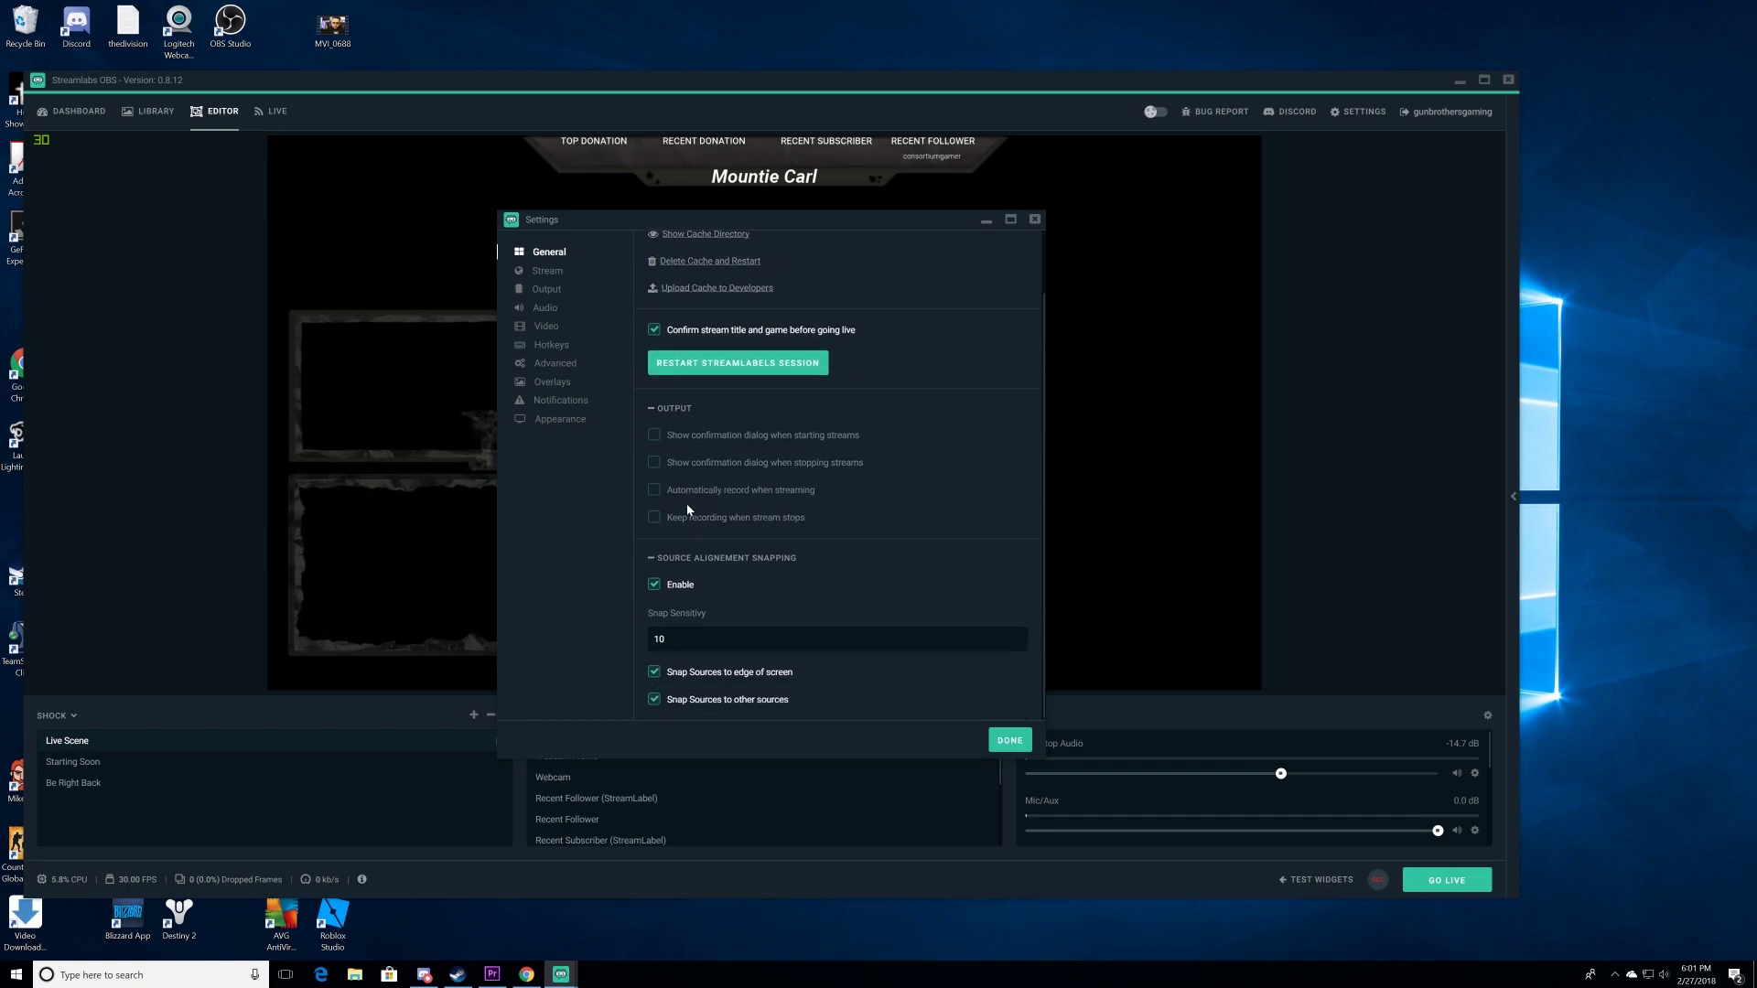
pyautogui.scroll(1, 687, 500)
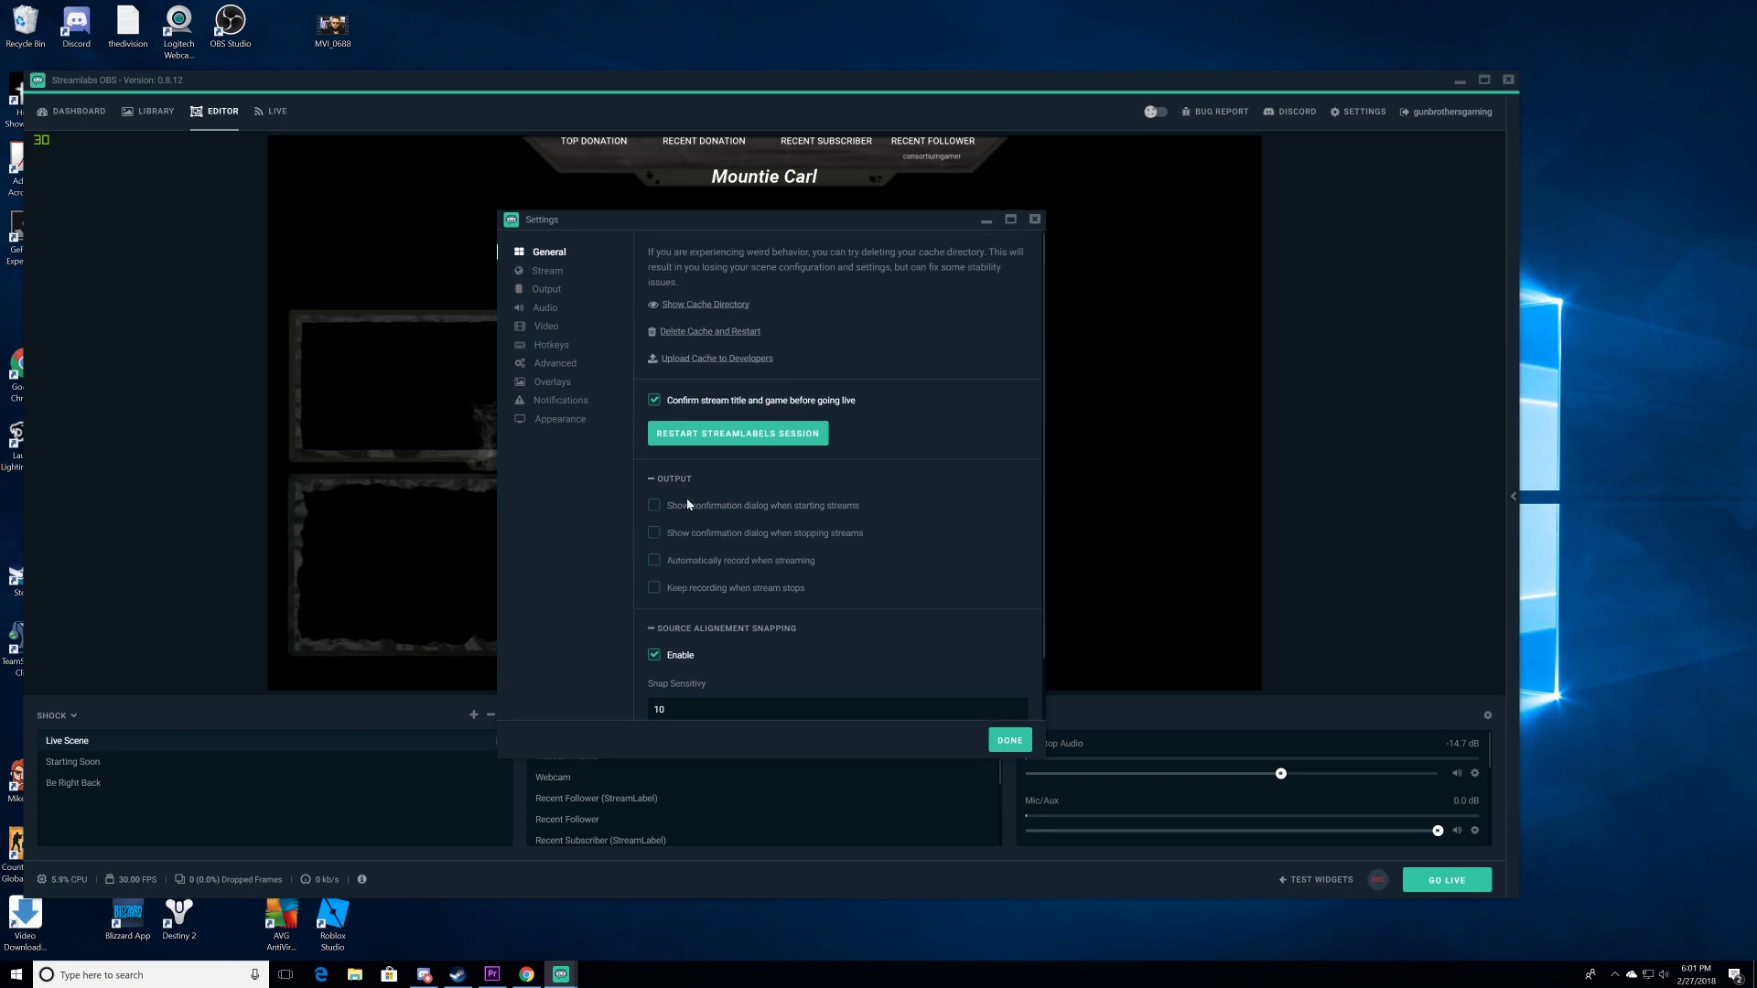
pyautogui.click(548, 270)
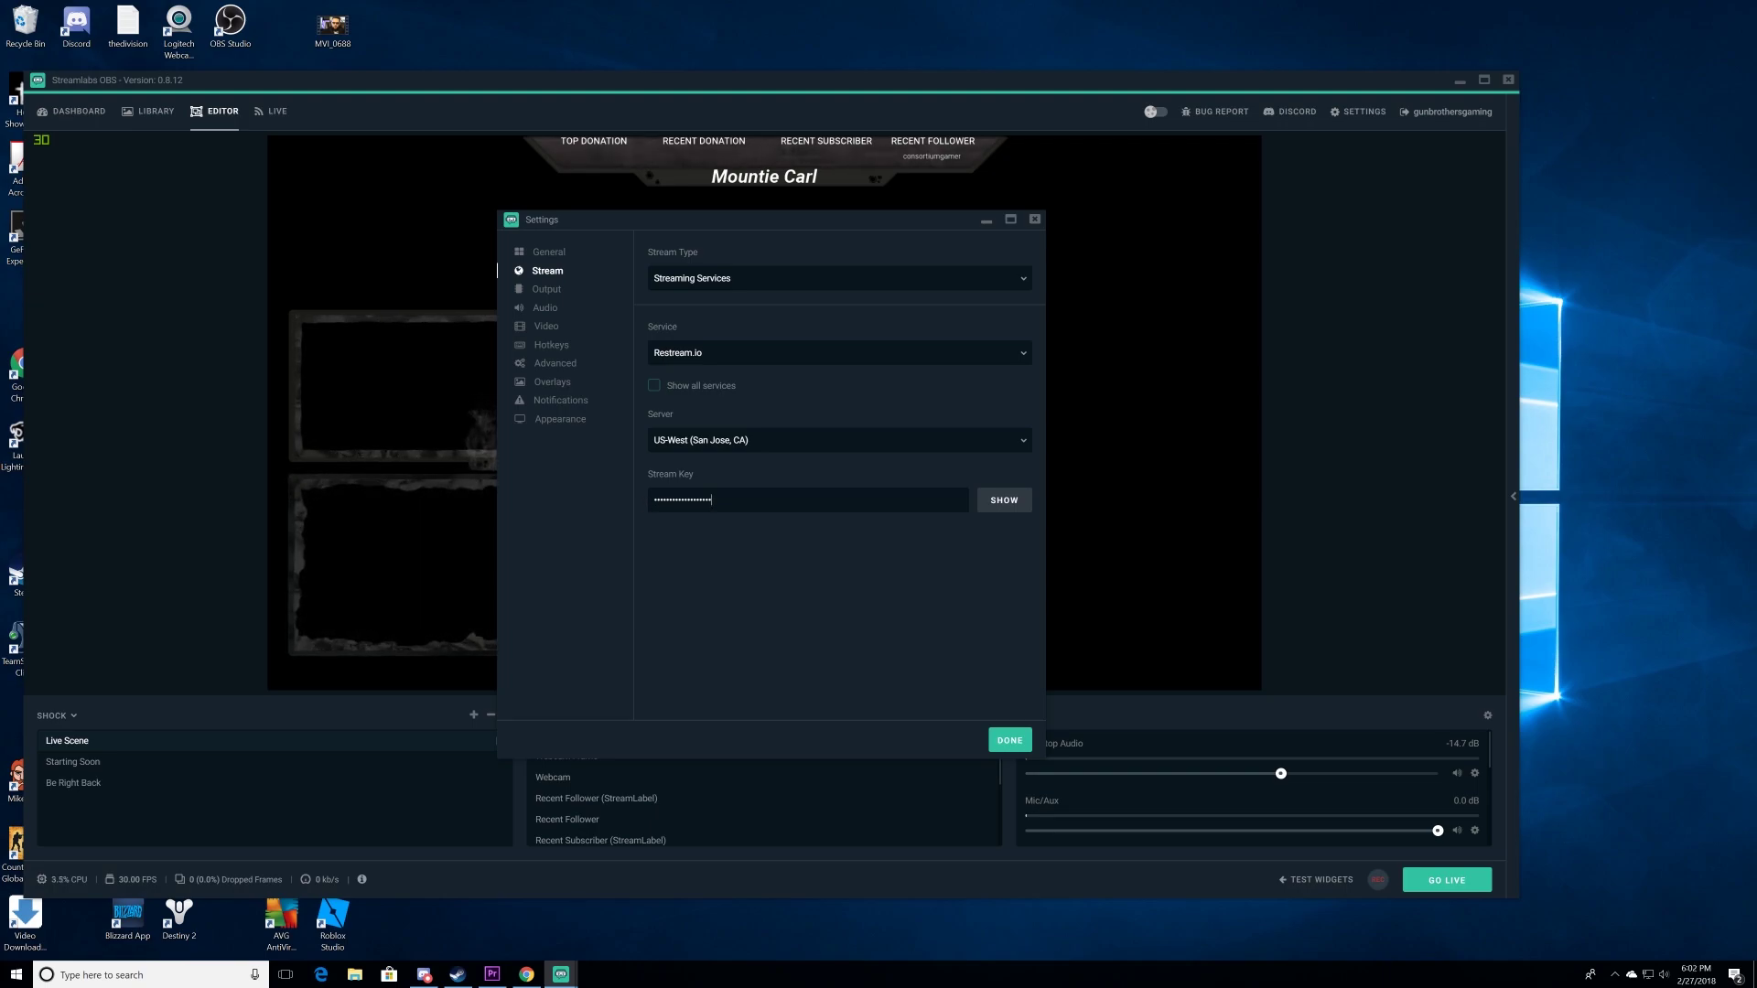
# - Reconfirm server US-West (San Jose, CA), service Restream.io and stream type Streaming Services, then view Output
pyautogui.click(770, 449)
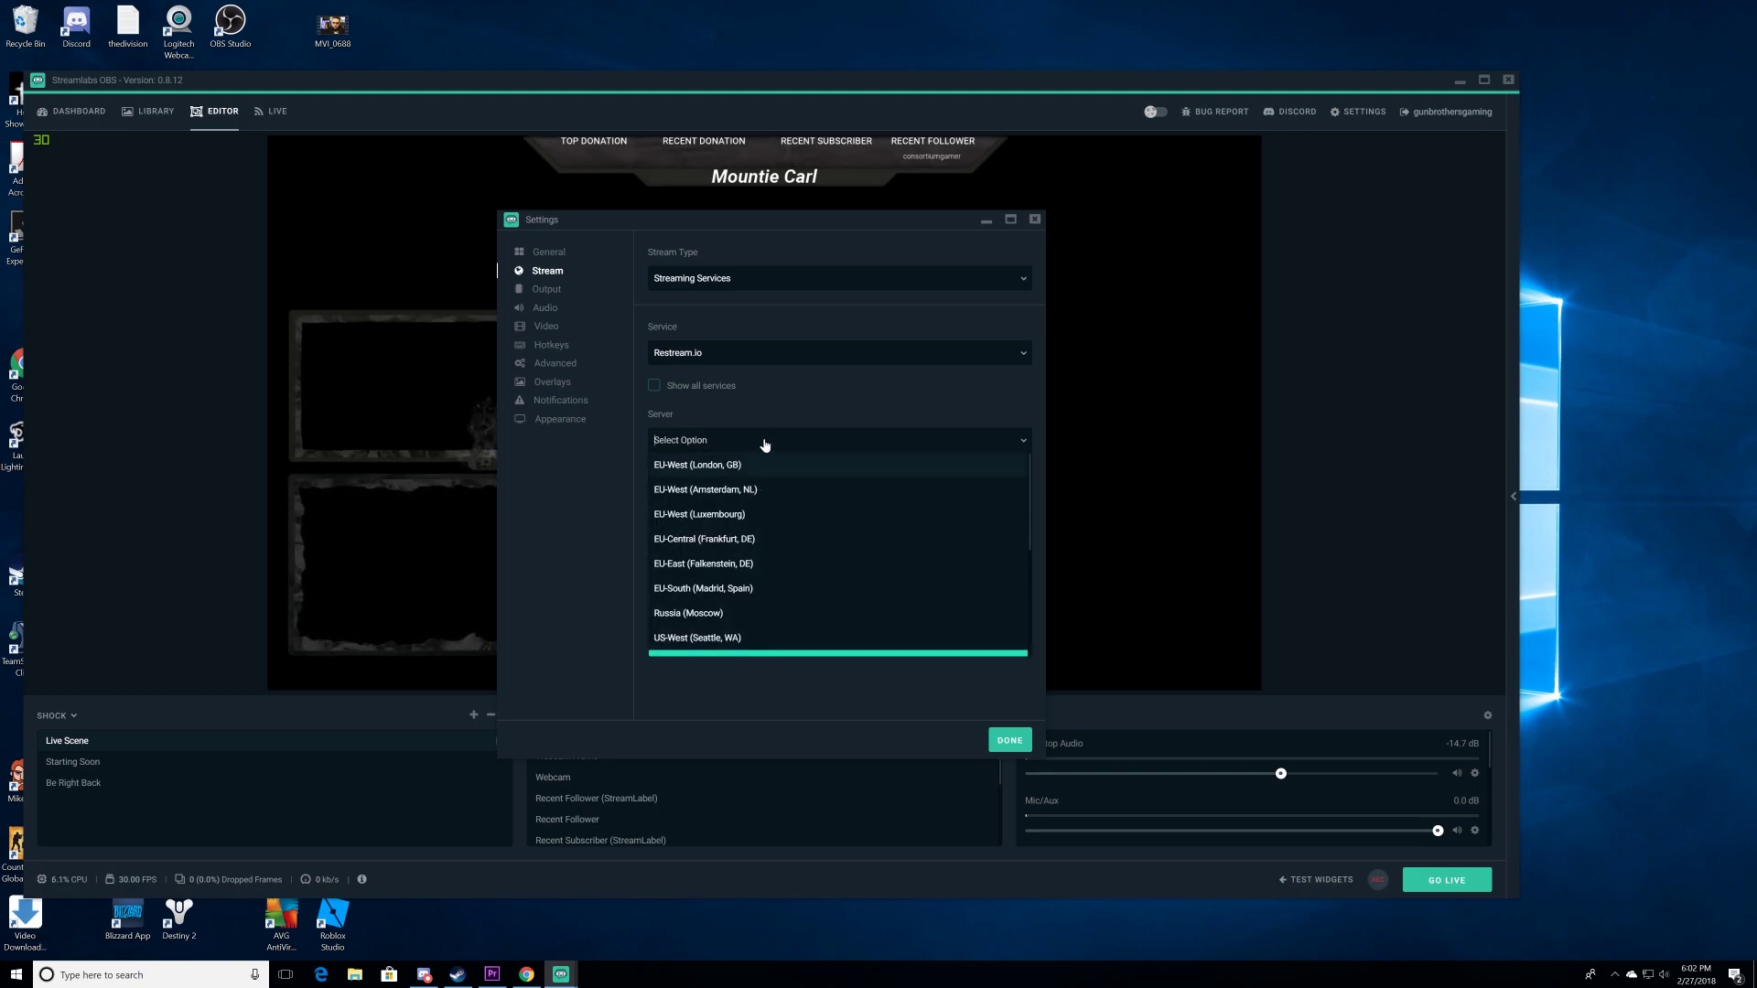
pyautogui.scroll(-3, 773, 616)
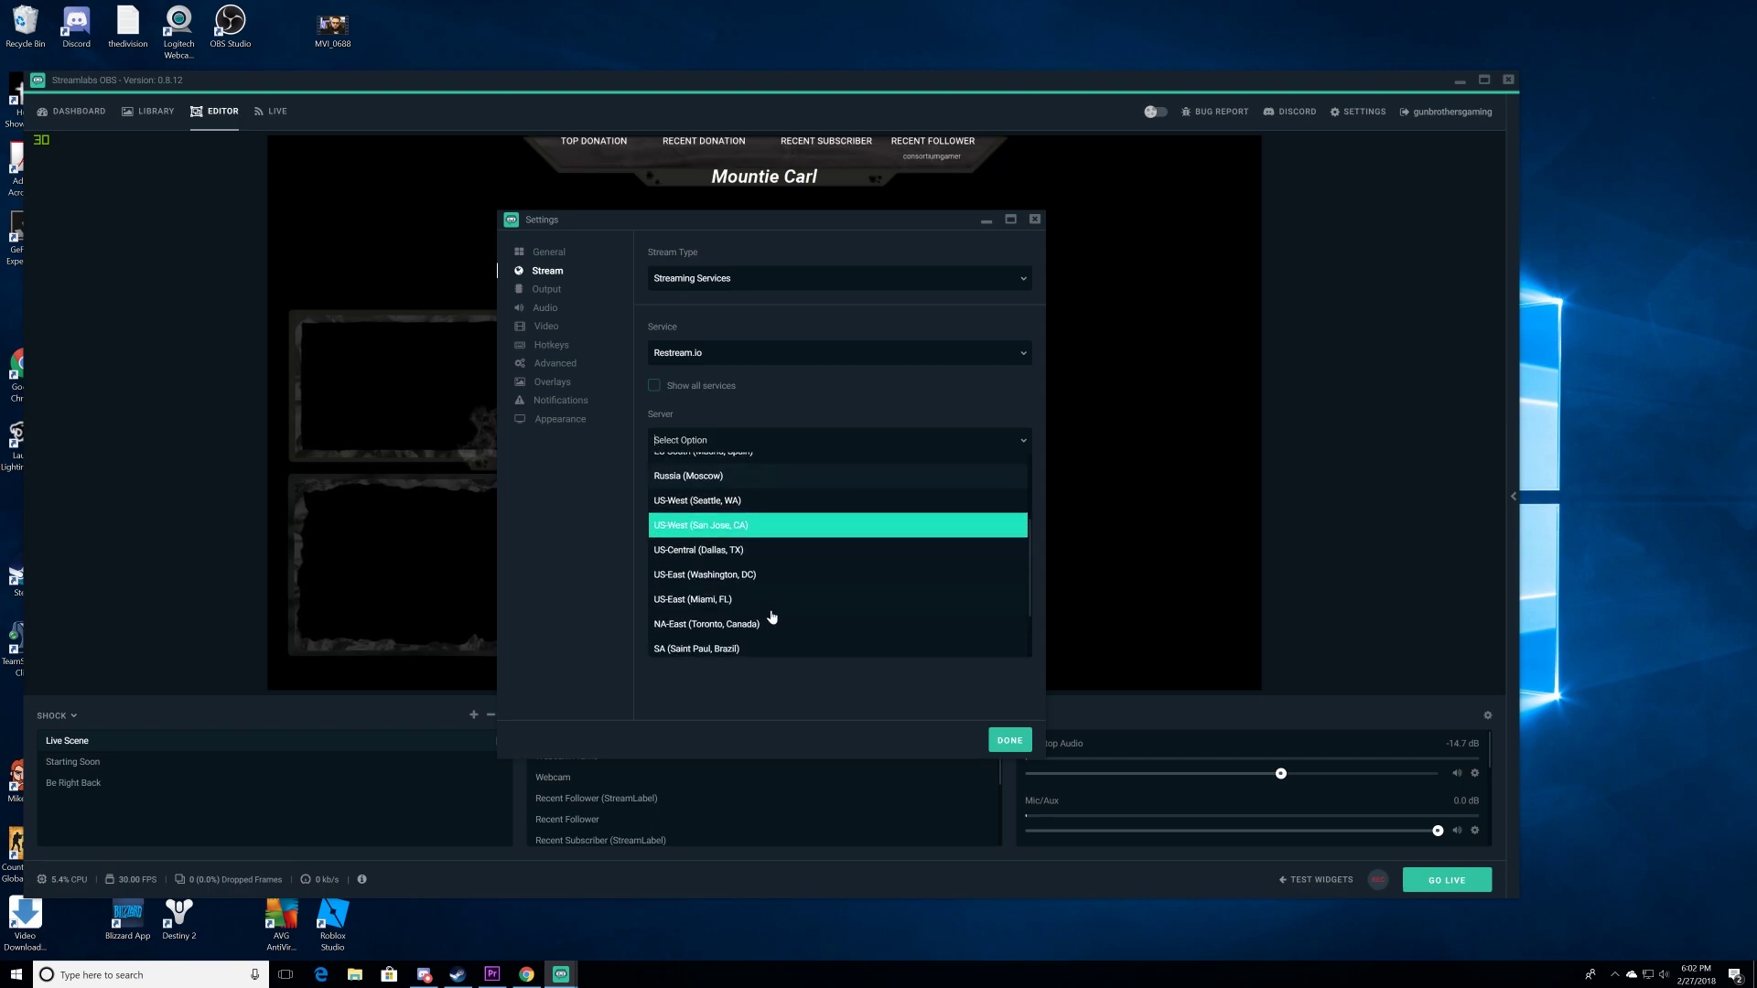
pyautogui.click(755, 523)
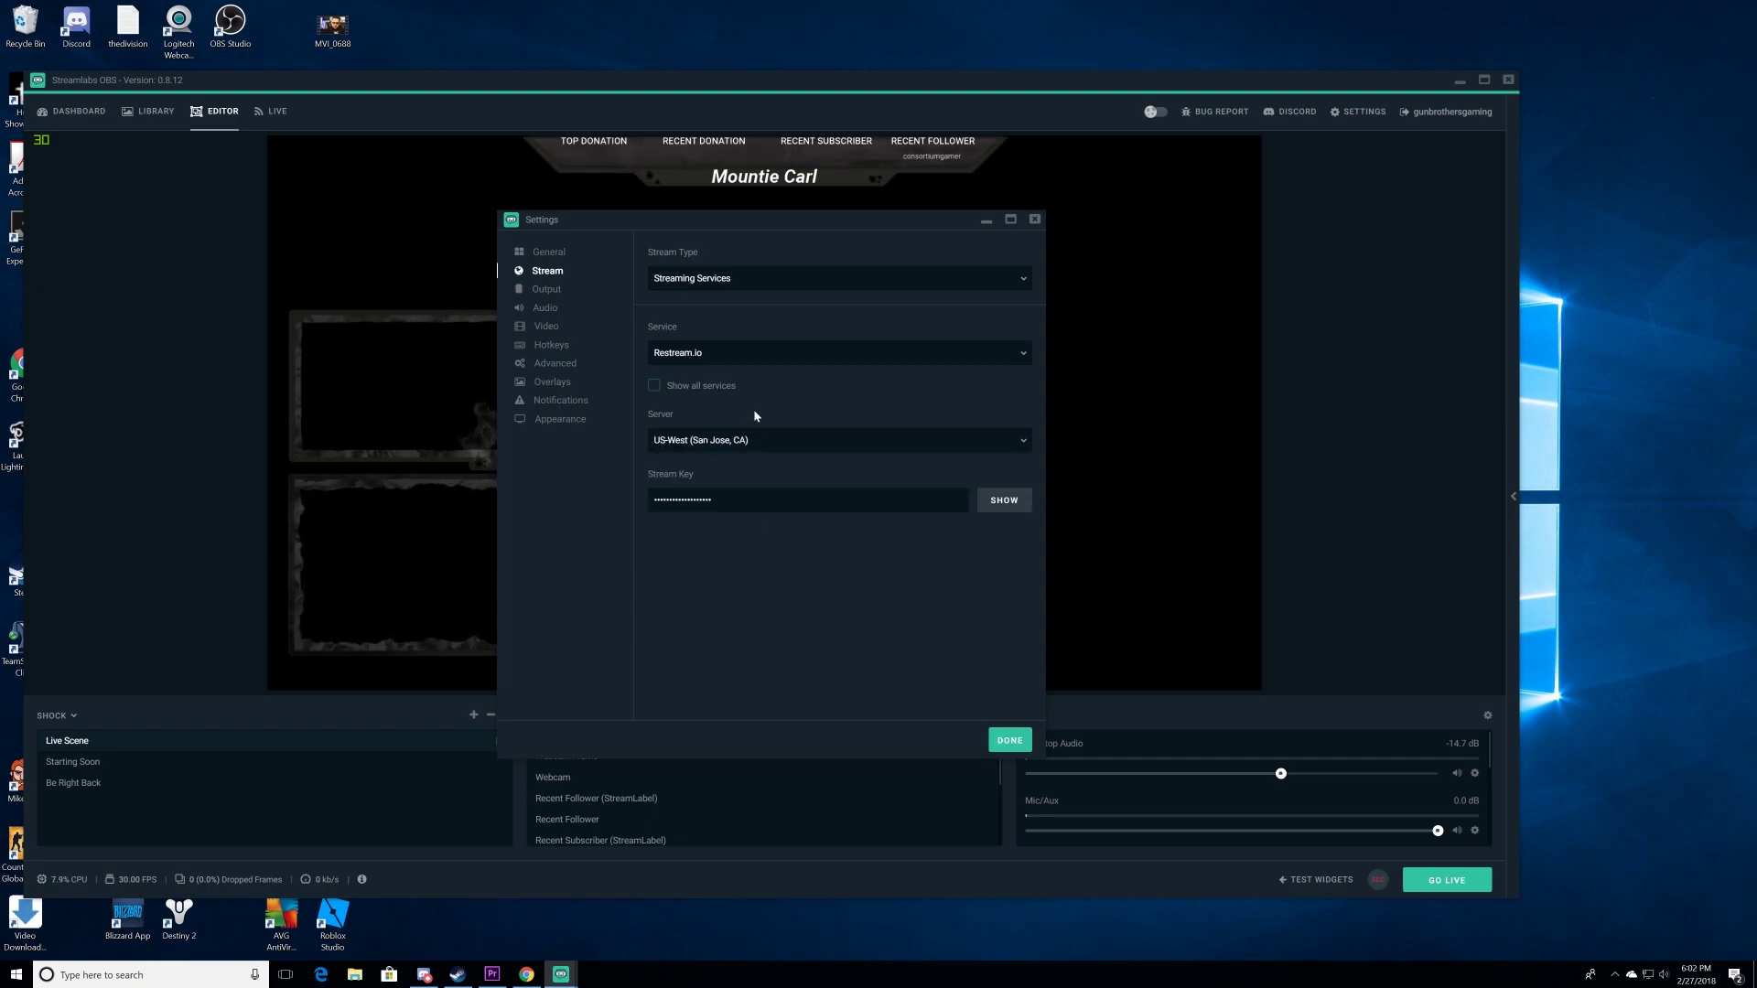
pyautogui.click(720, 354)
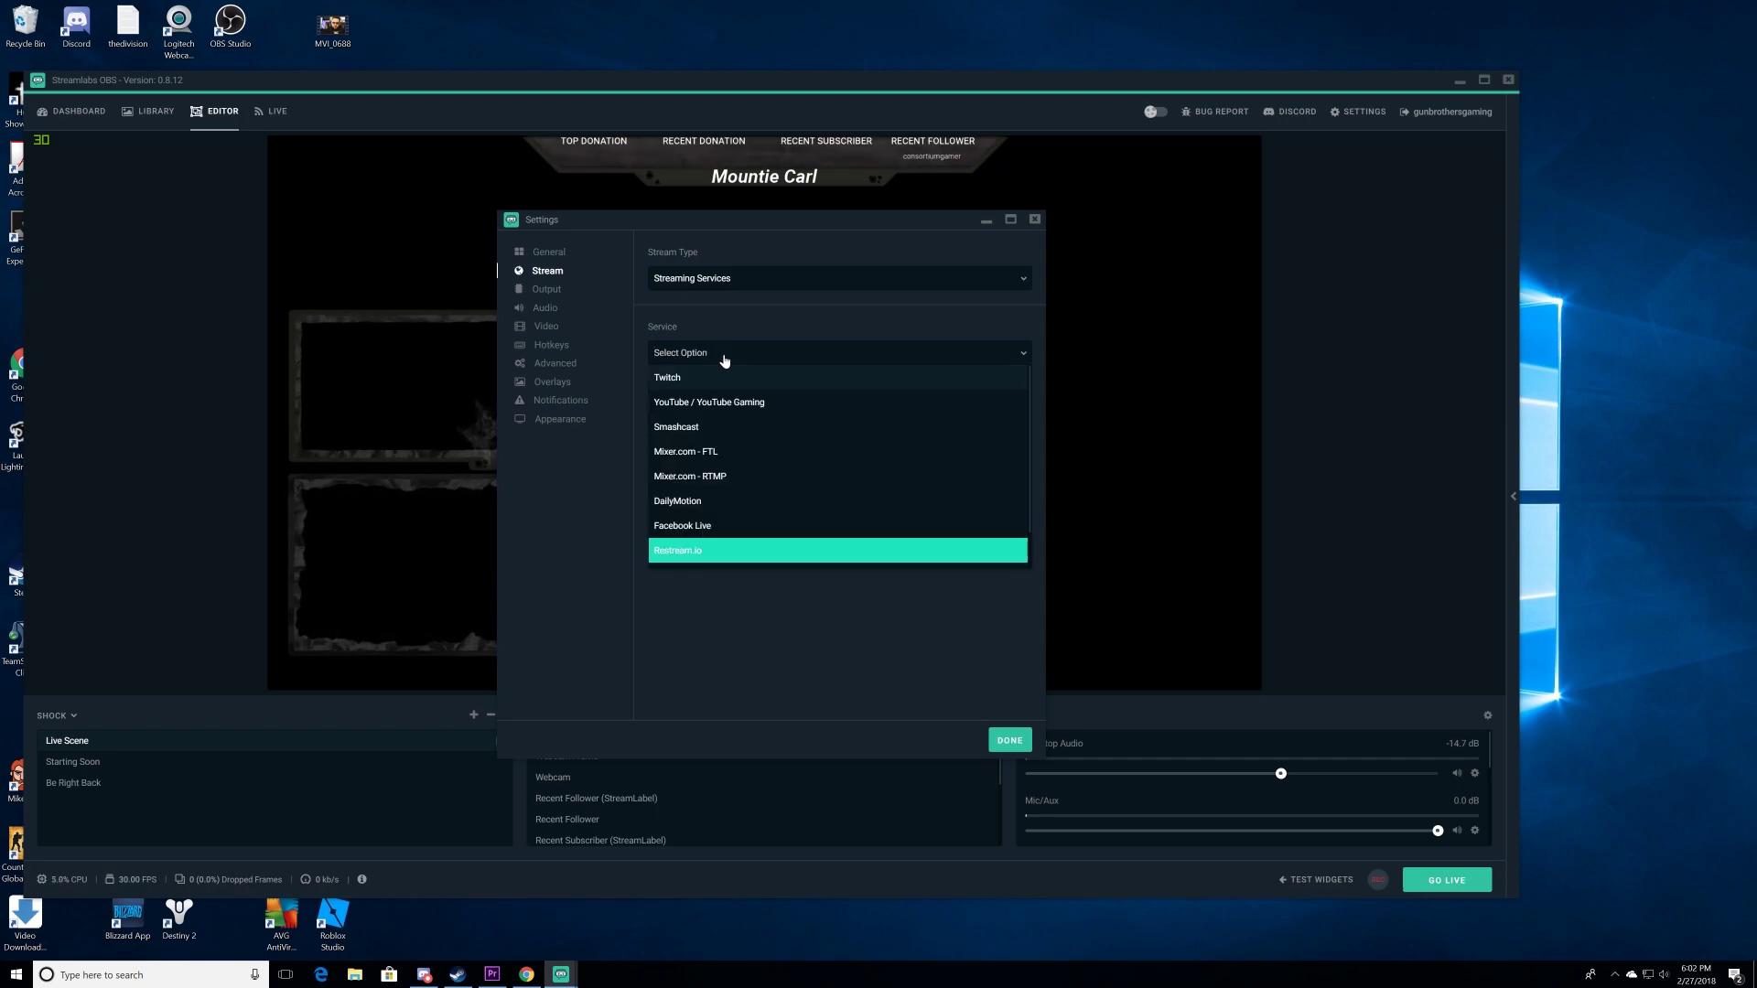
pyautogui.click(722, 550)
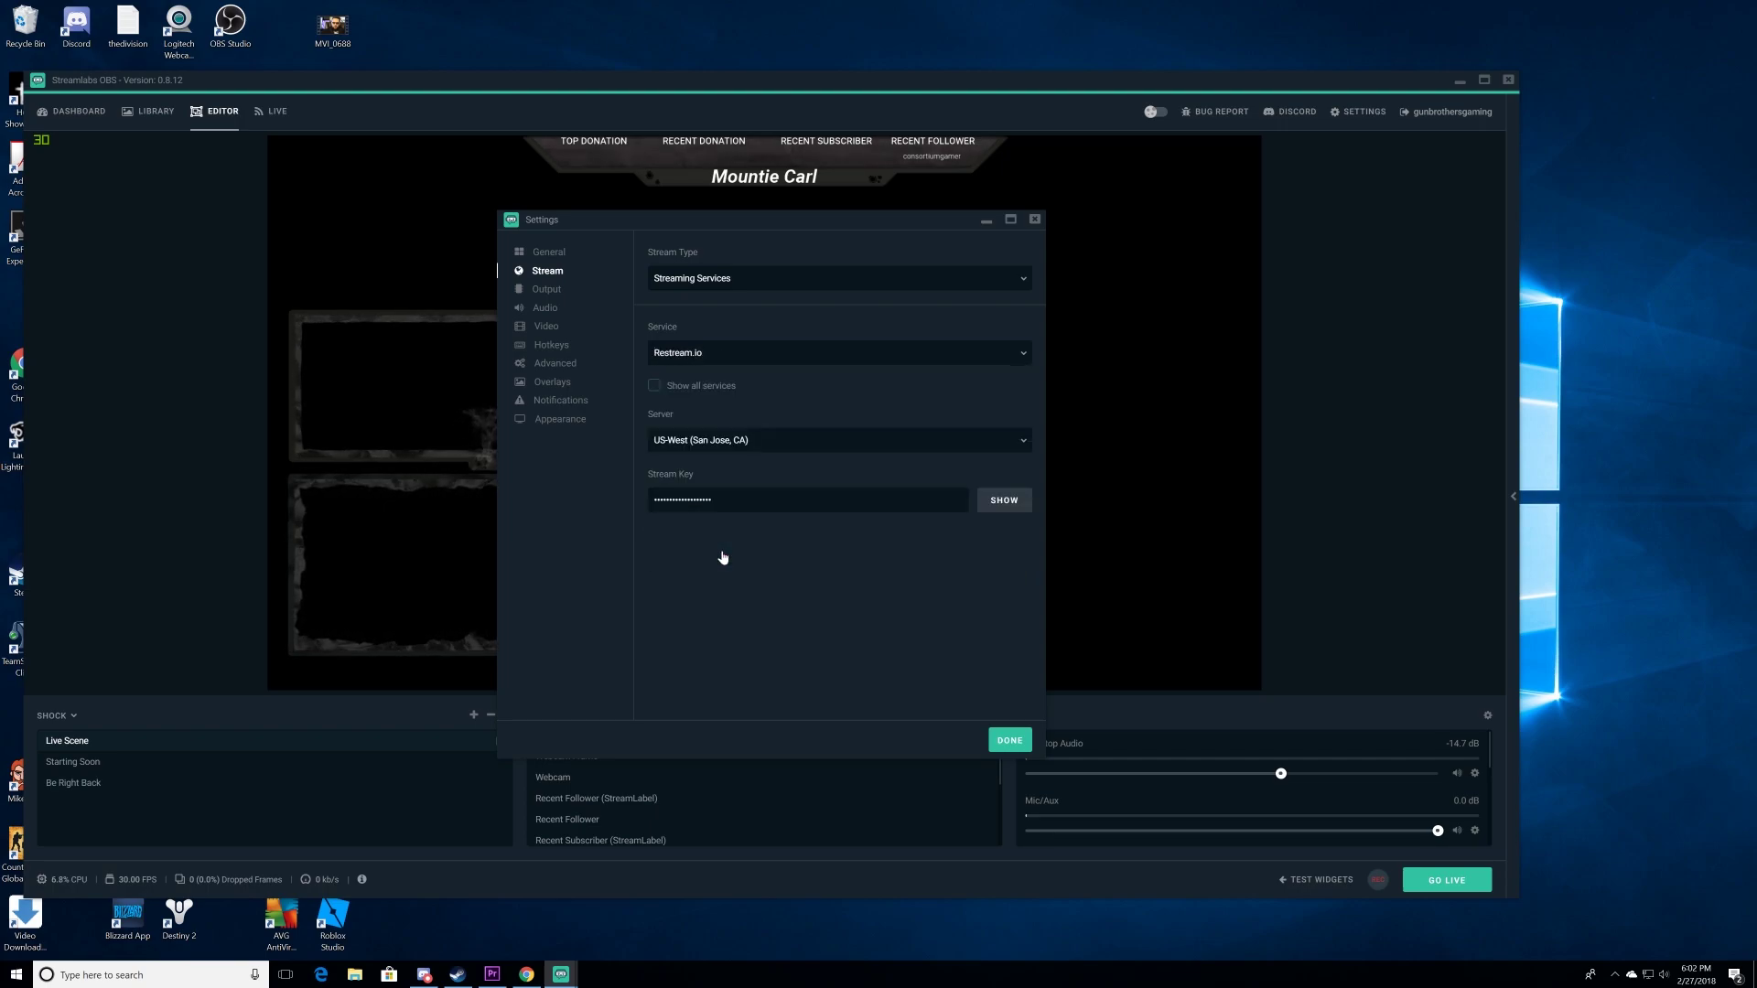
pyautogui.click(764, 279)
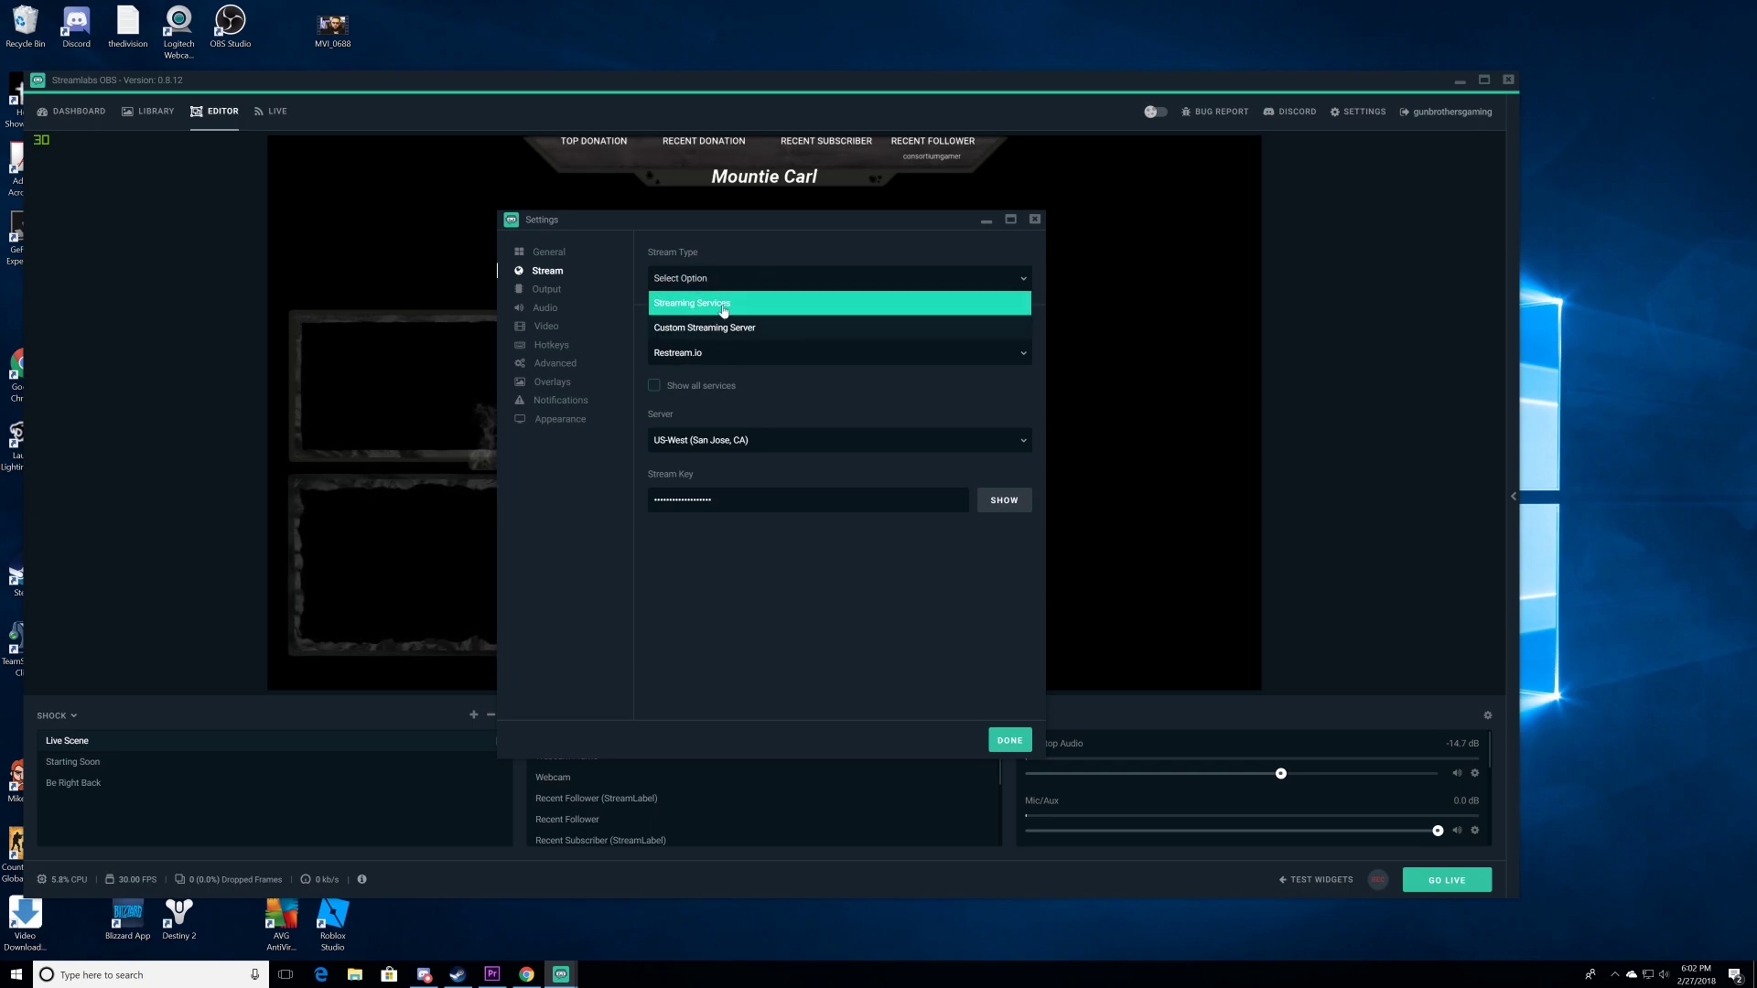
pyautogui.click(737, 302)
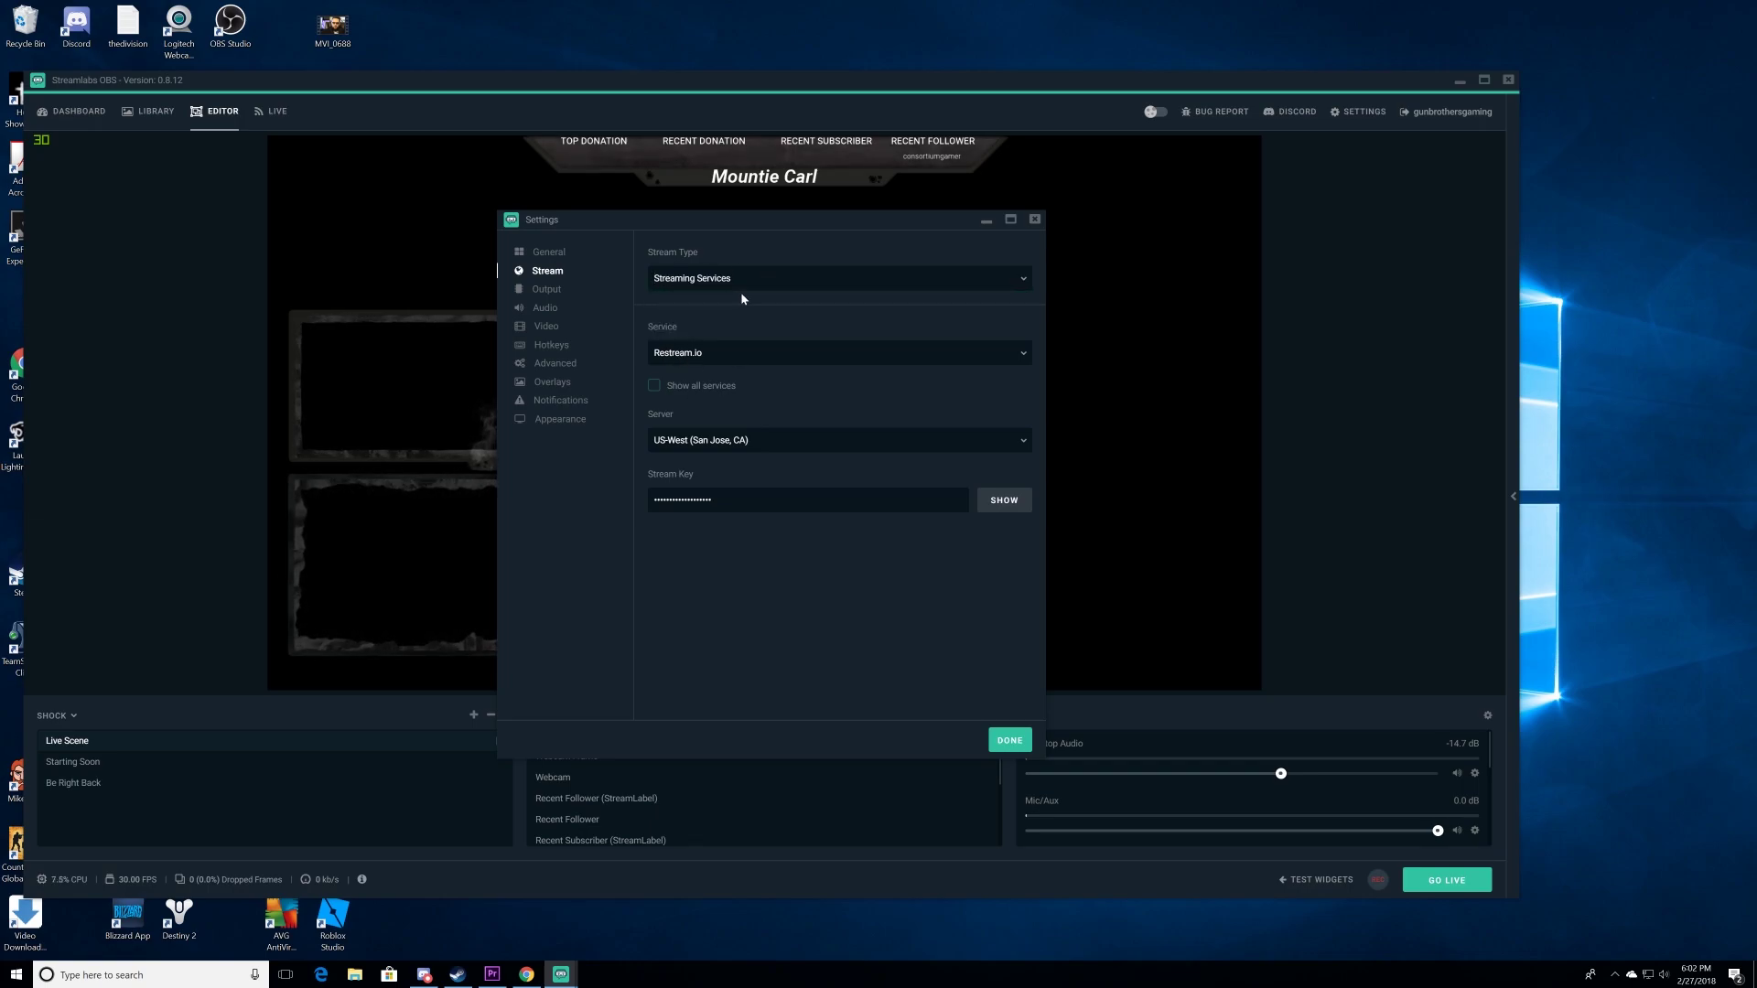
pyautogui.click(546, 289)
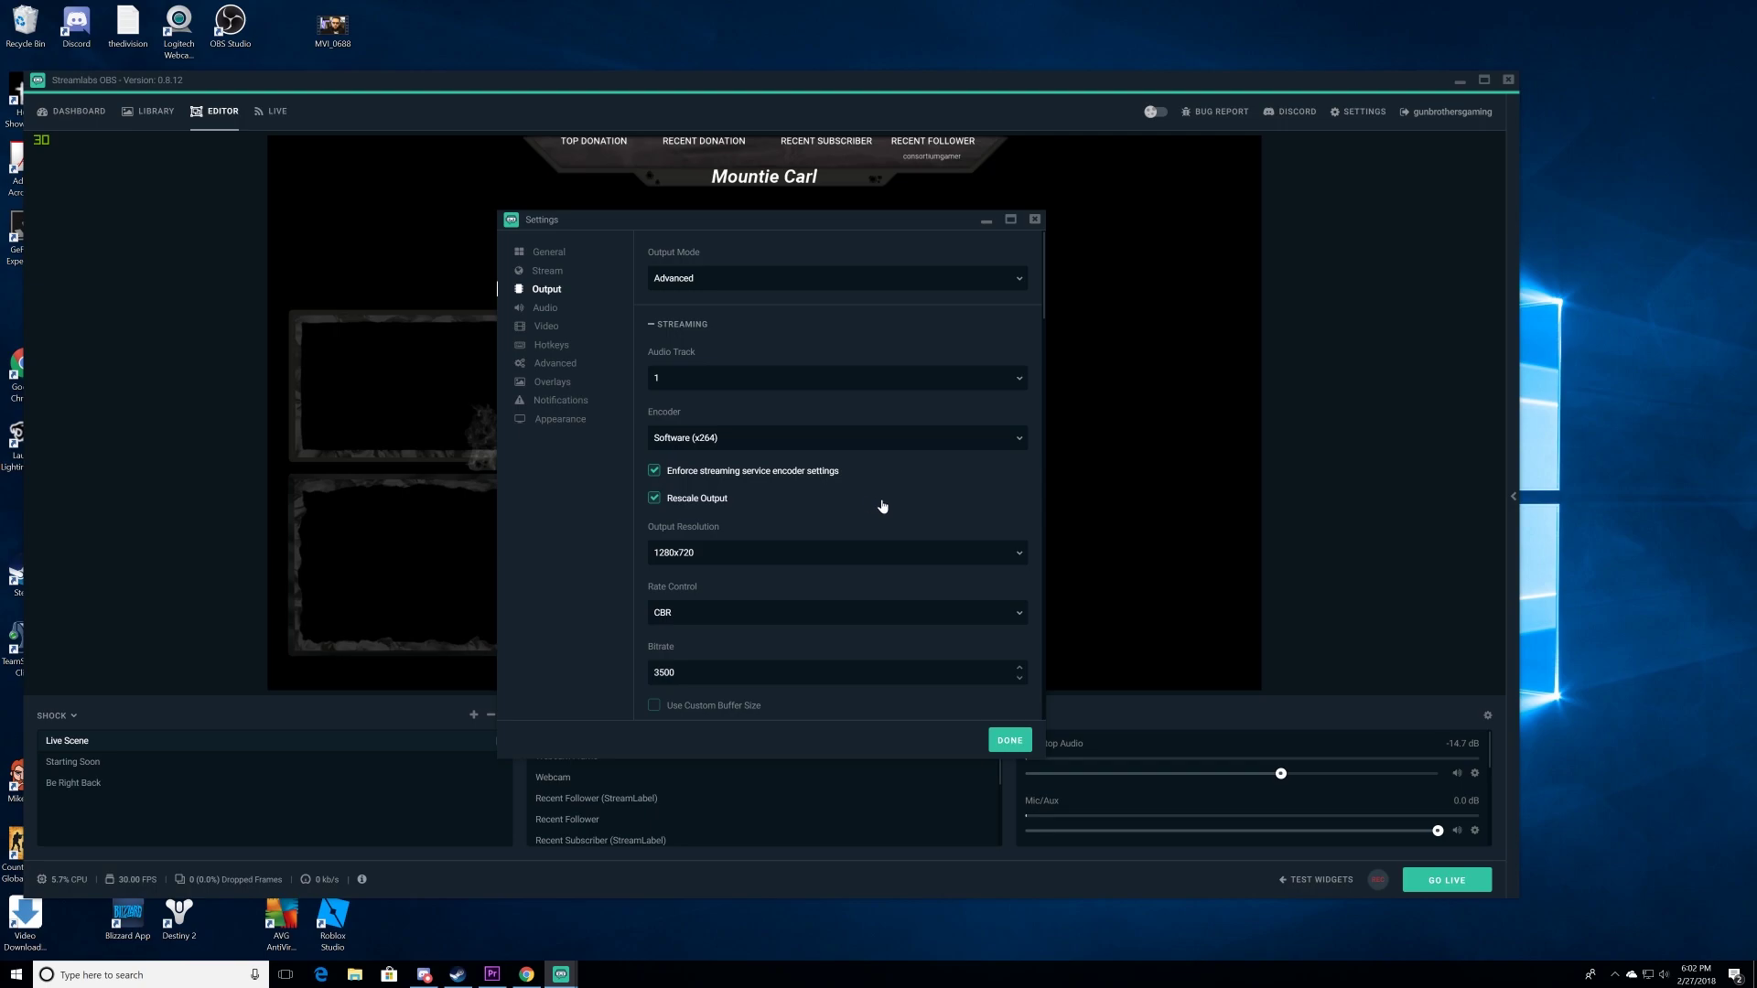
pyautogui.scroll(-3, 882, 502)
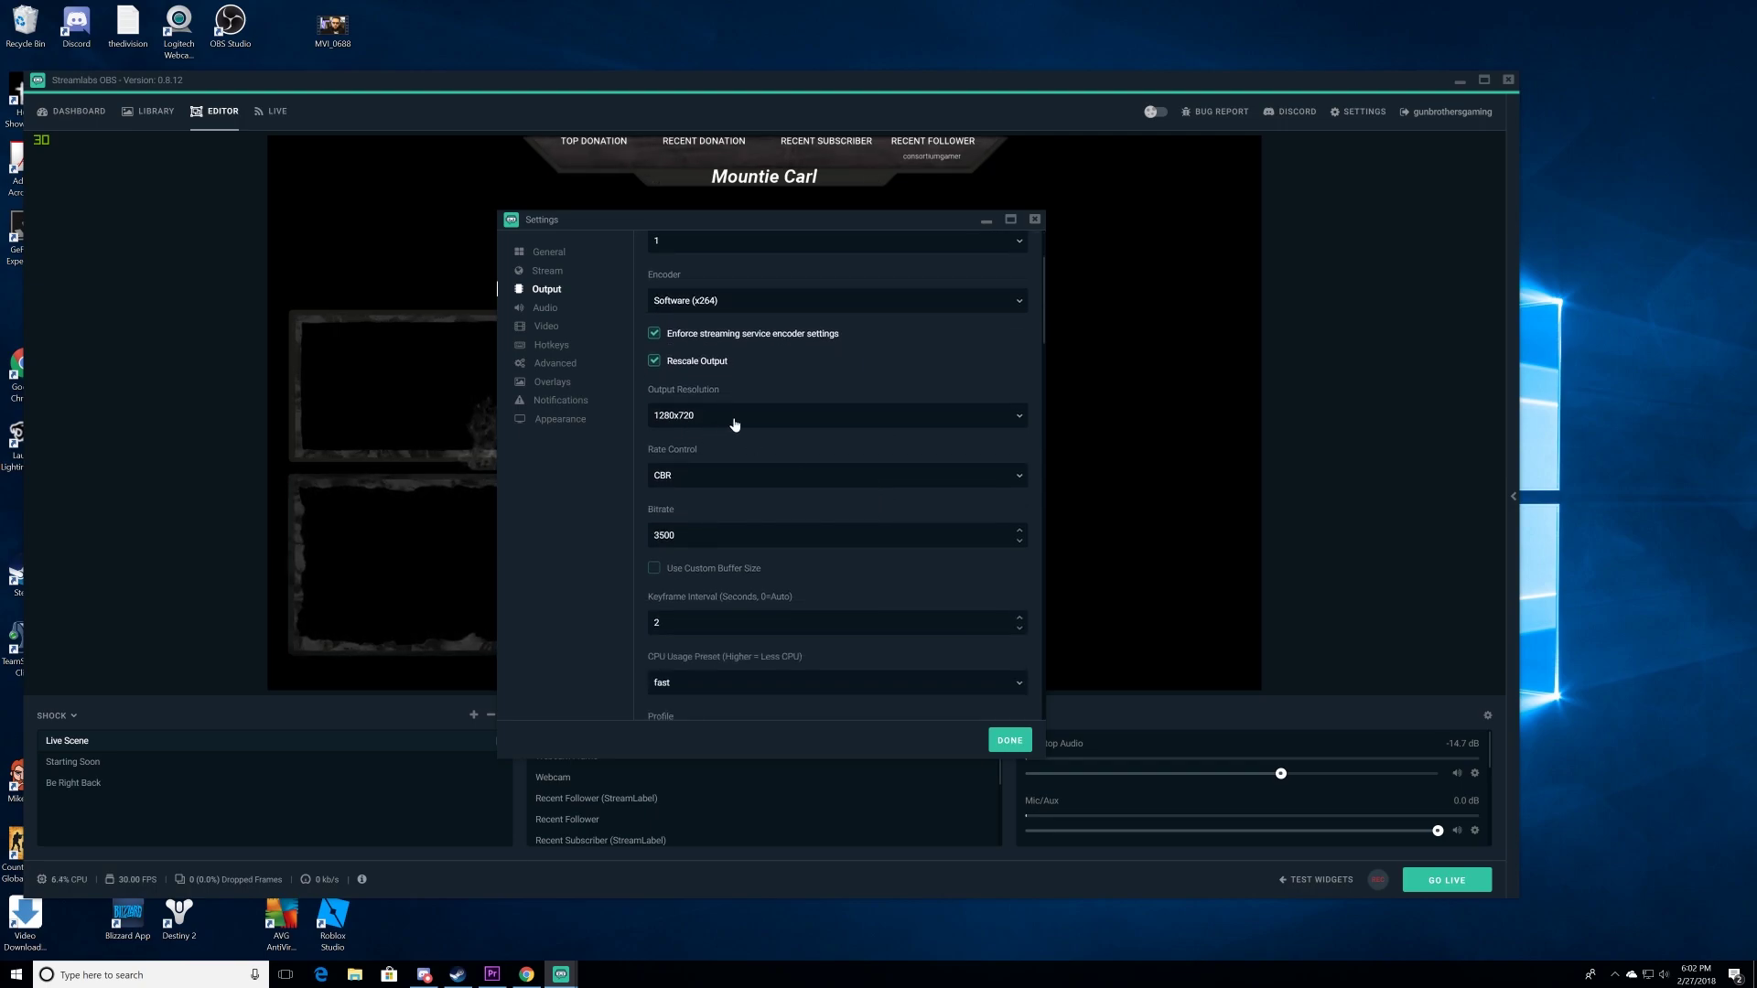
pyautogui.click(738, 422)
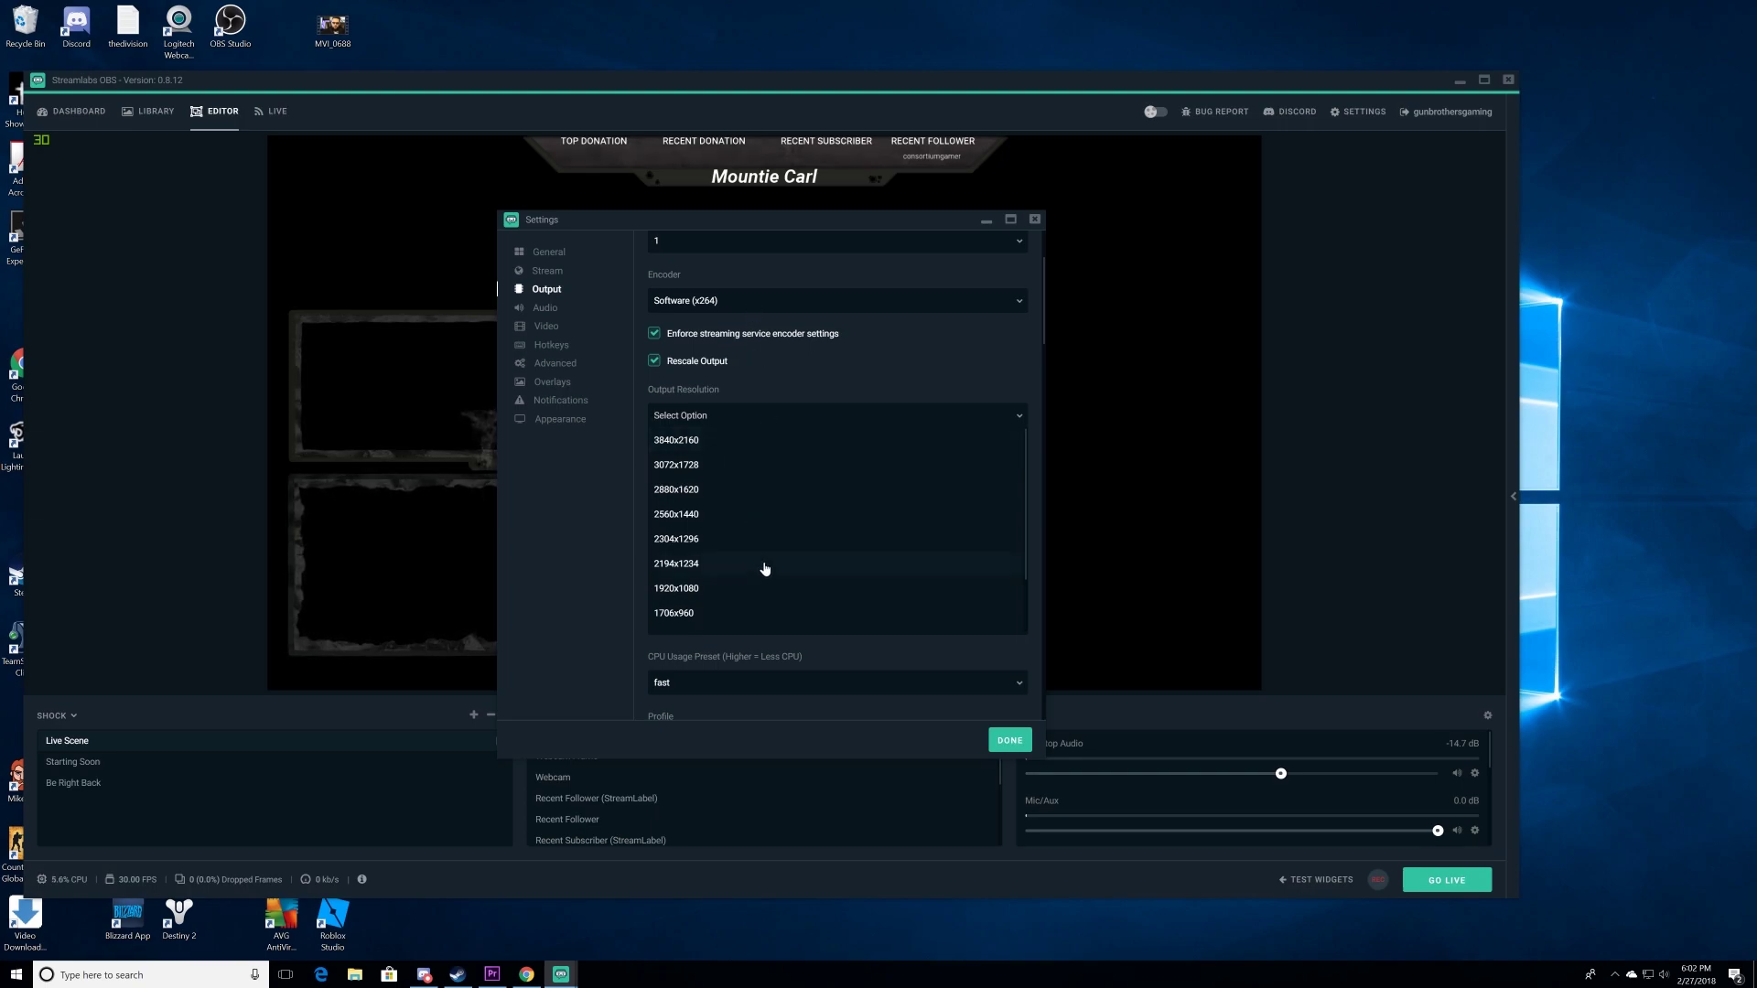
pyautogui.scroll(-5, 765, 569)
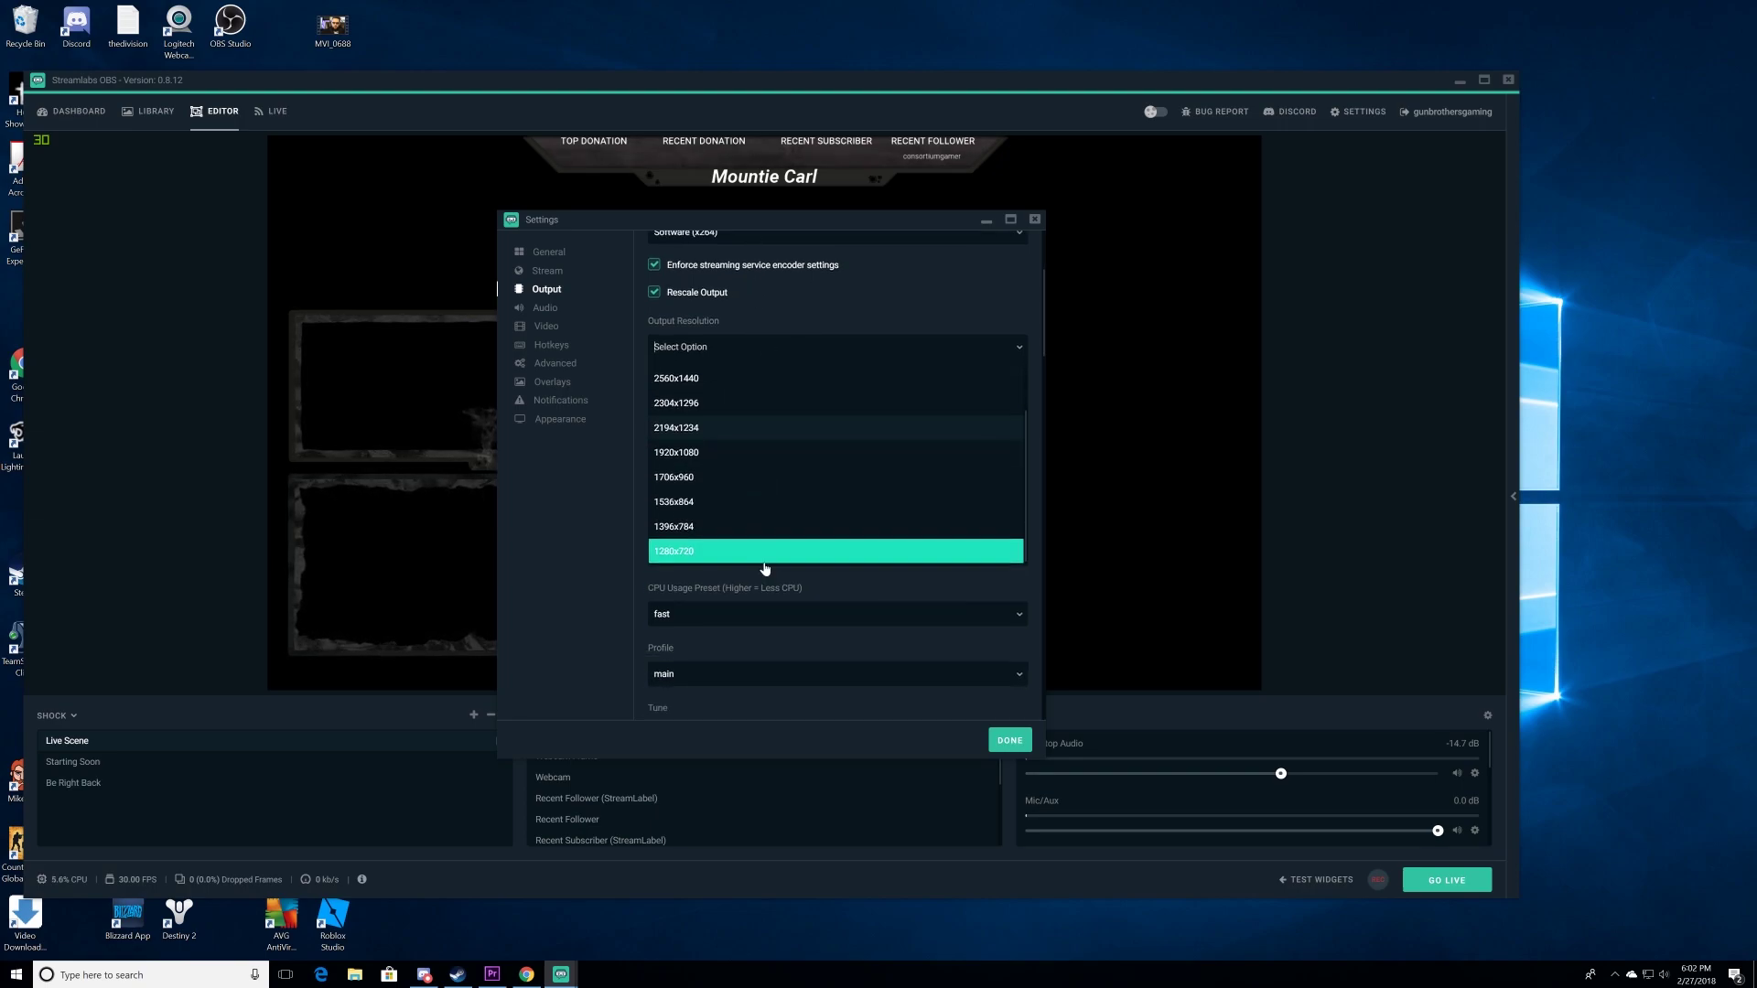
pyautogui.click(691, 552)
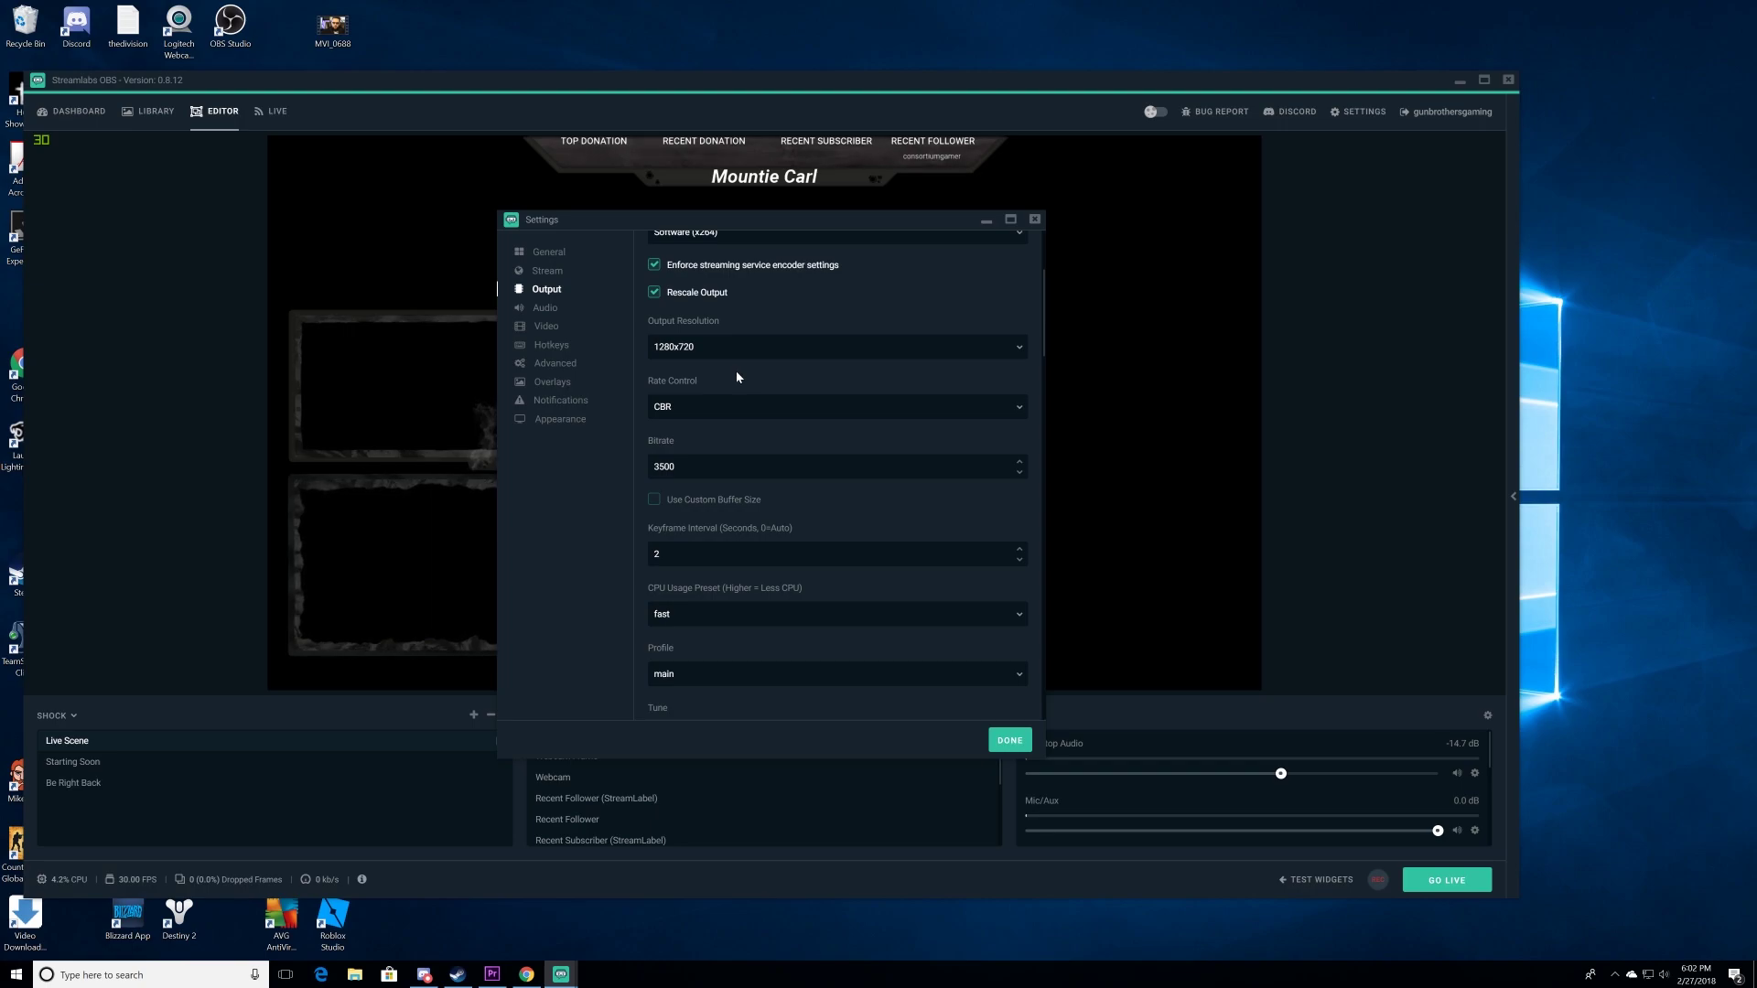
pyautogui.click(734, 348)
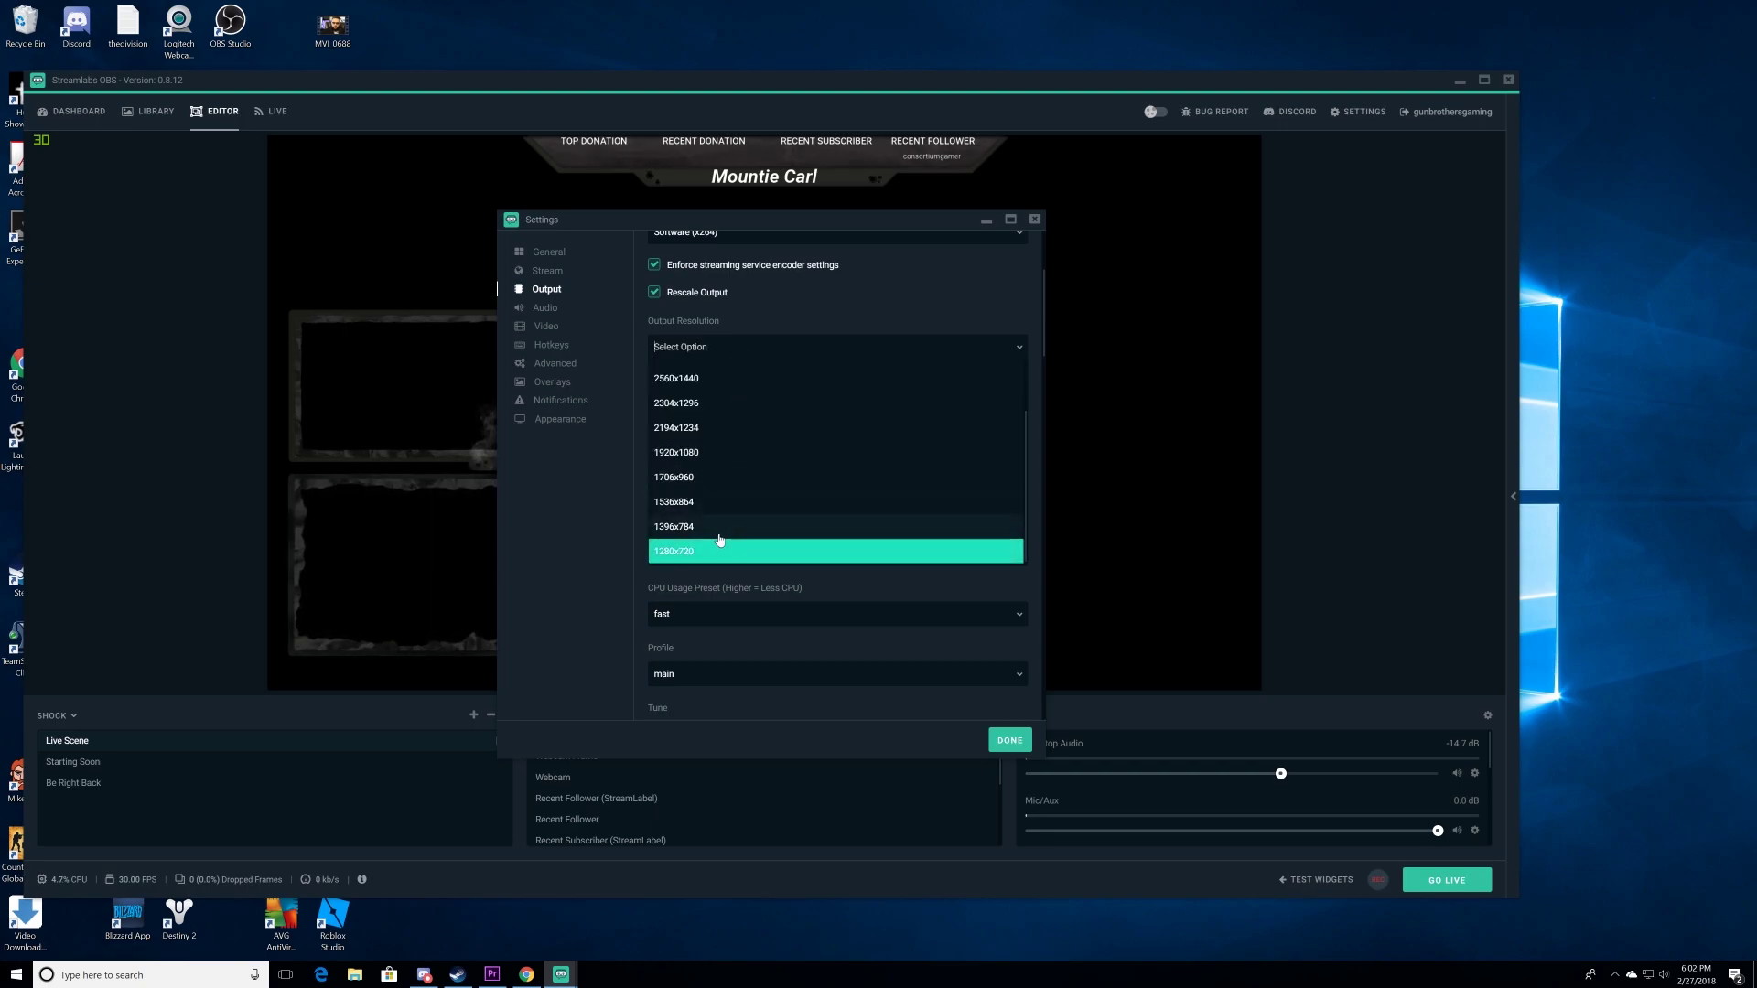
pyautogui.scroll(2, 723, 529)
pyautogui.scroll(-2, 719, 525)
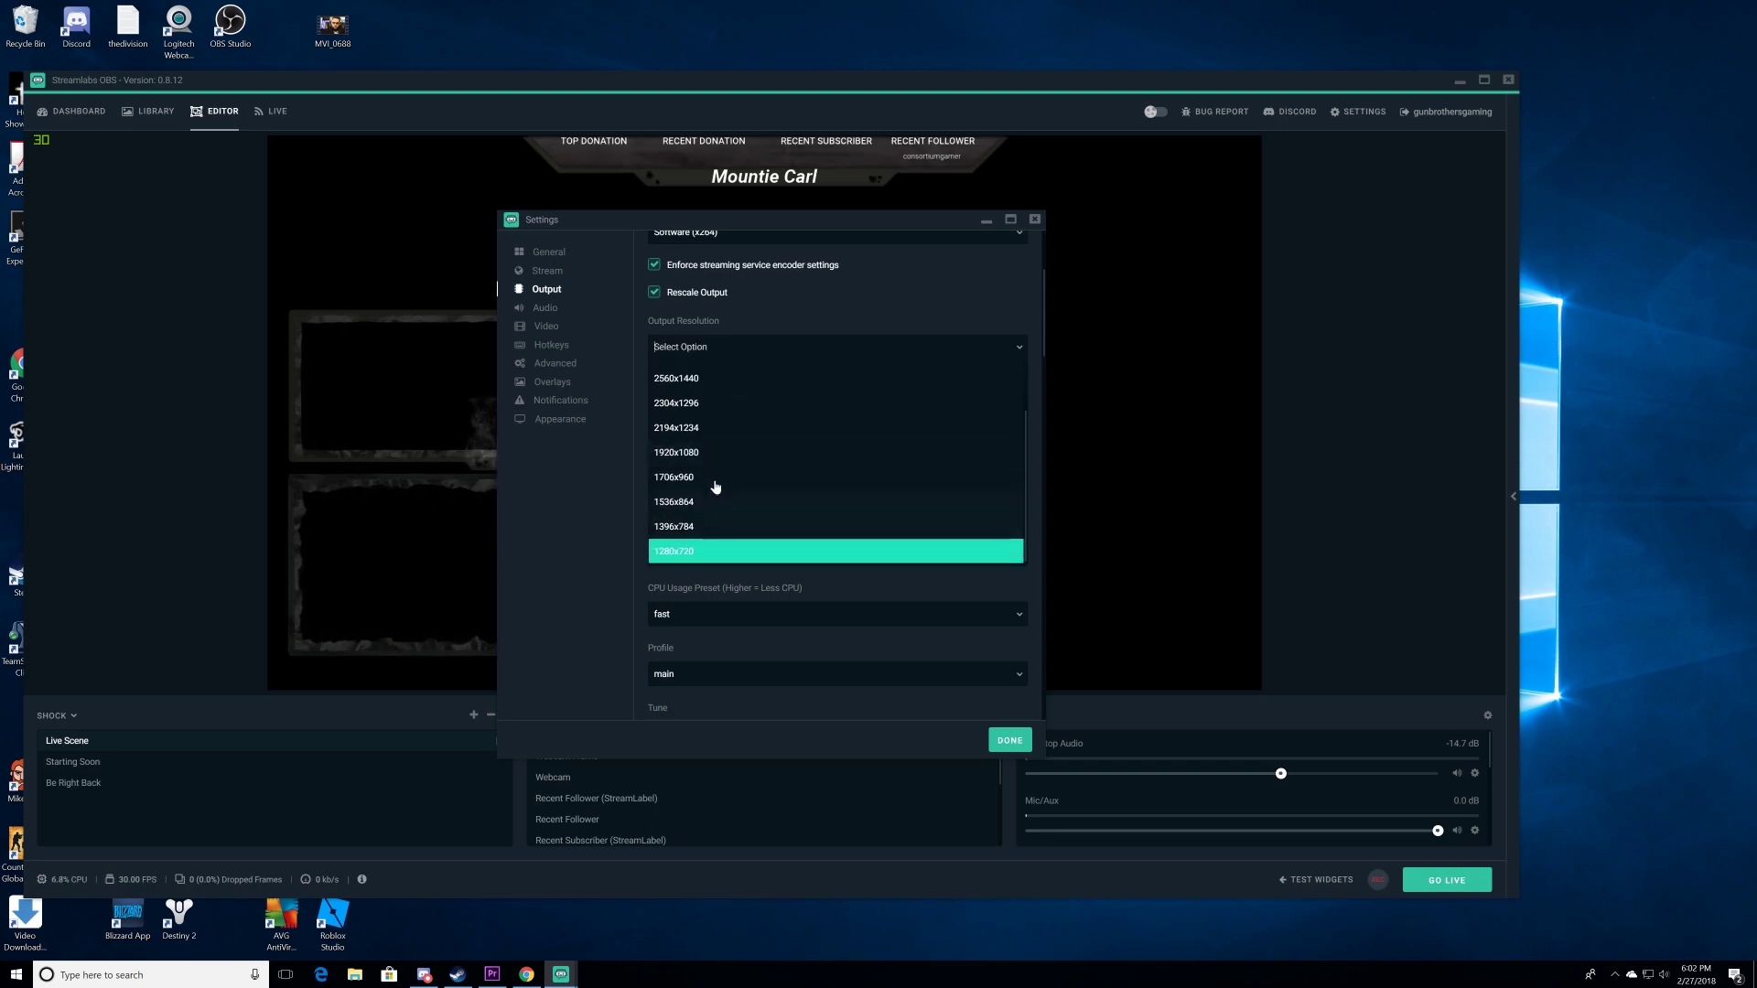
pyautogui.press('Escape')
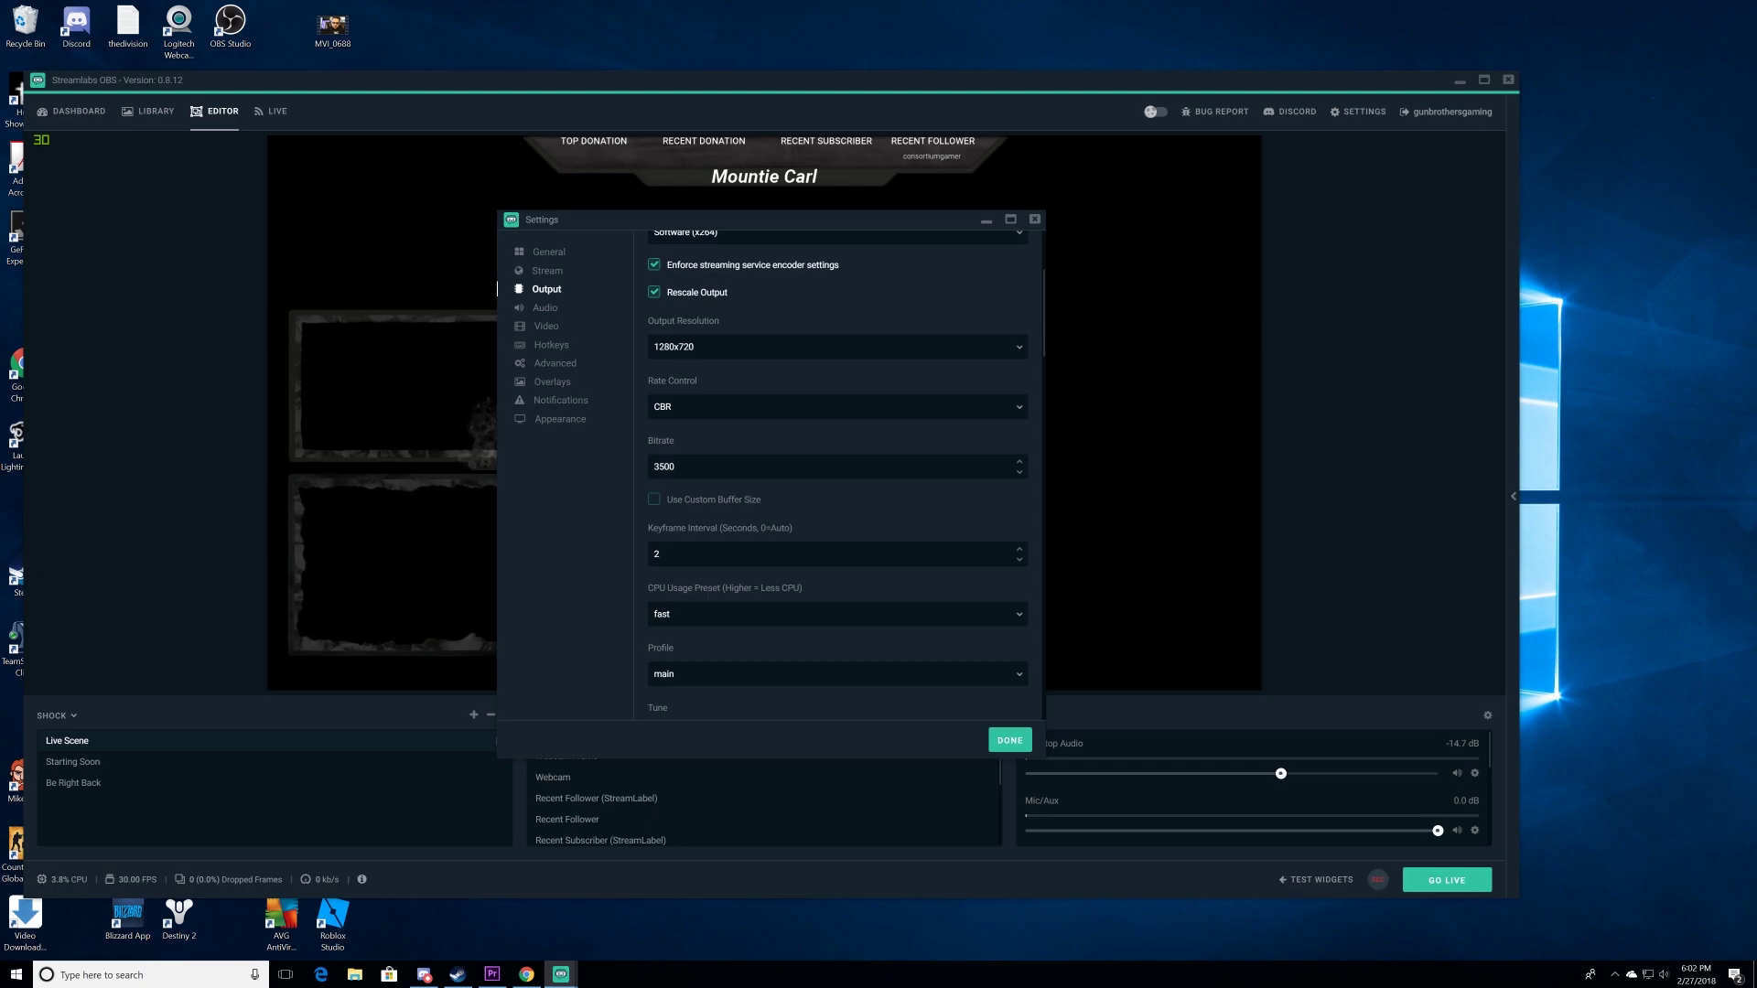
pyautogui.scroll(-2, 736, 548)
pyautogui.scroll(5, 736, 548)
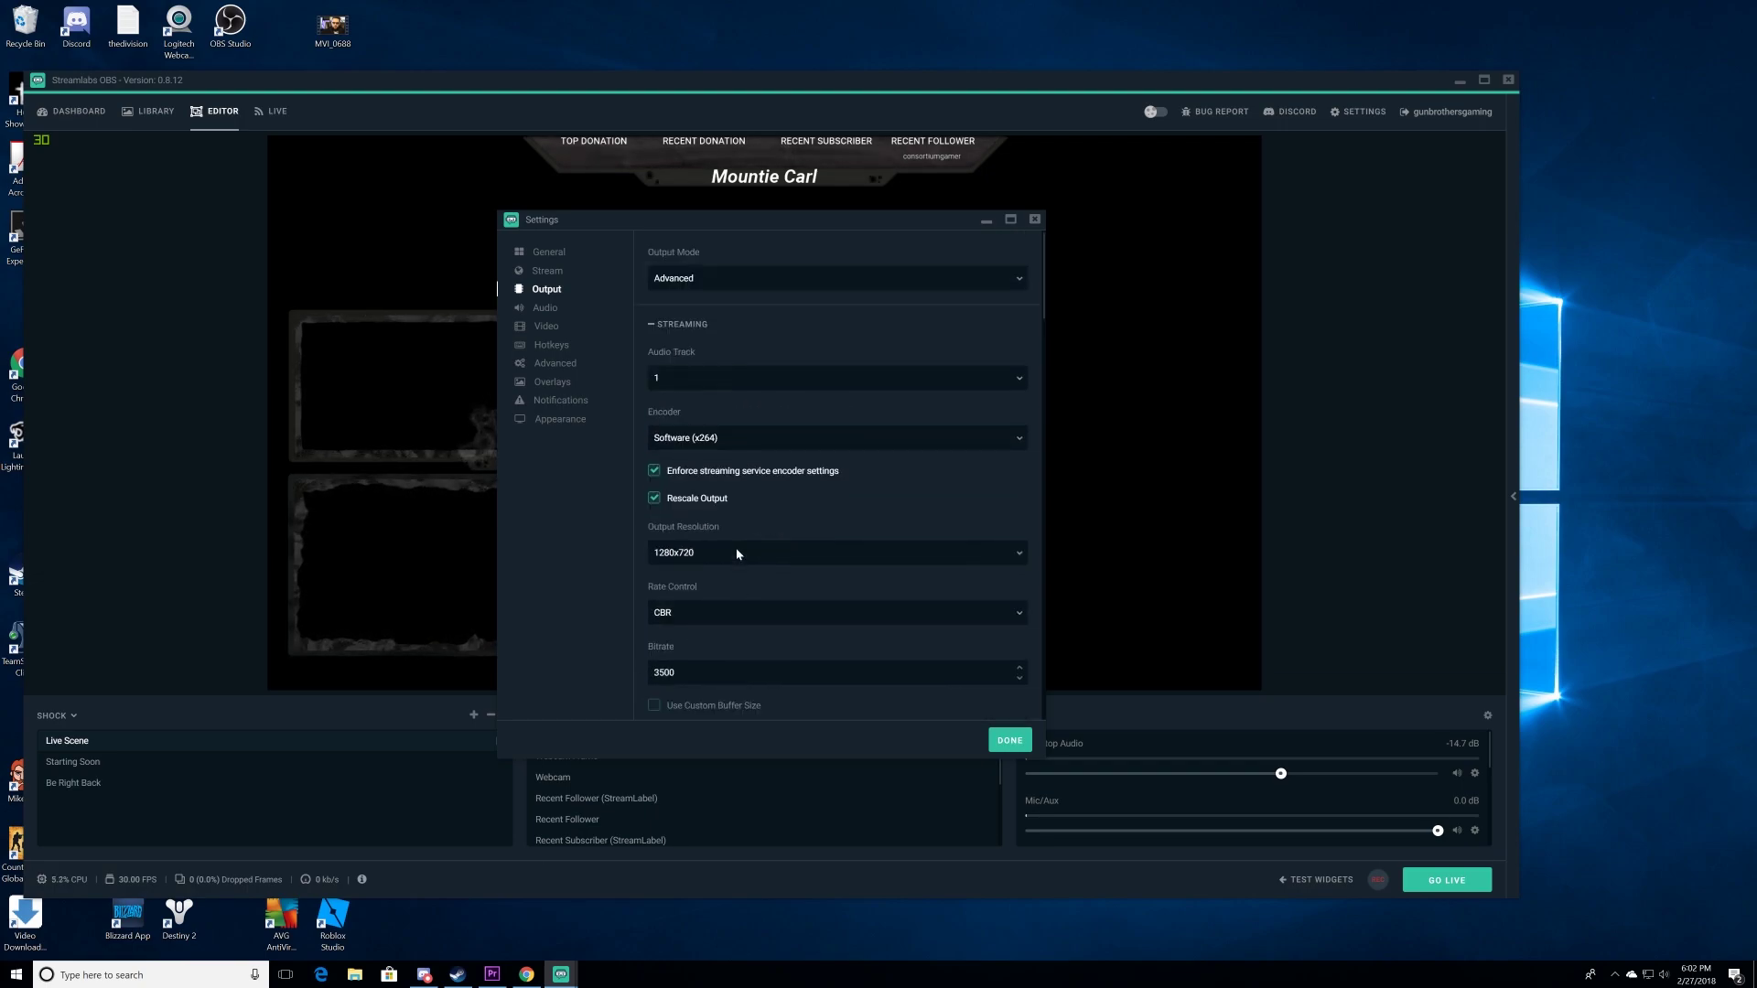
pyautogui.click(549, 310)
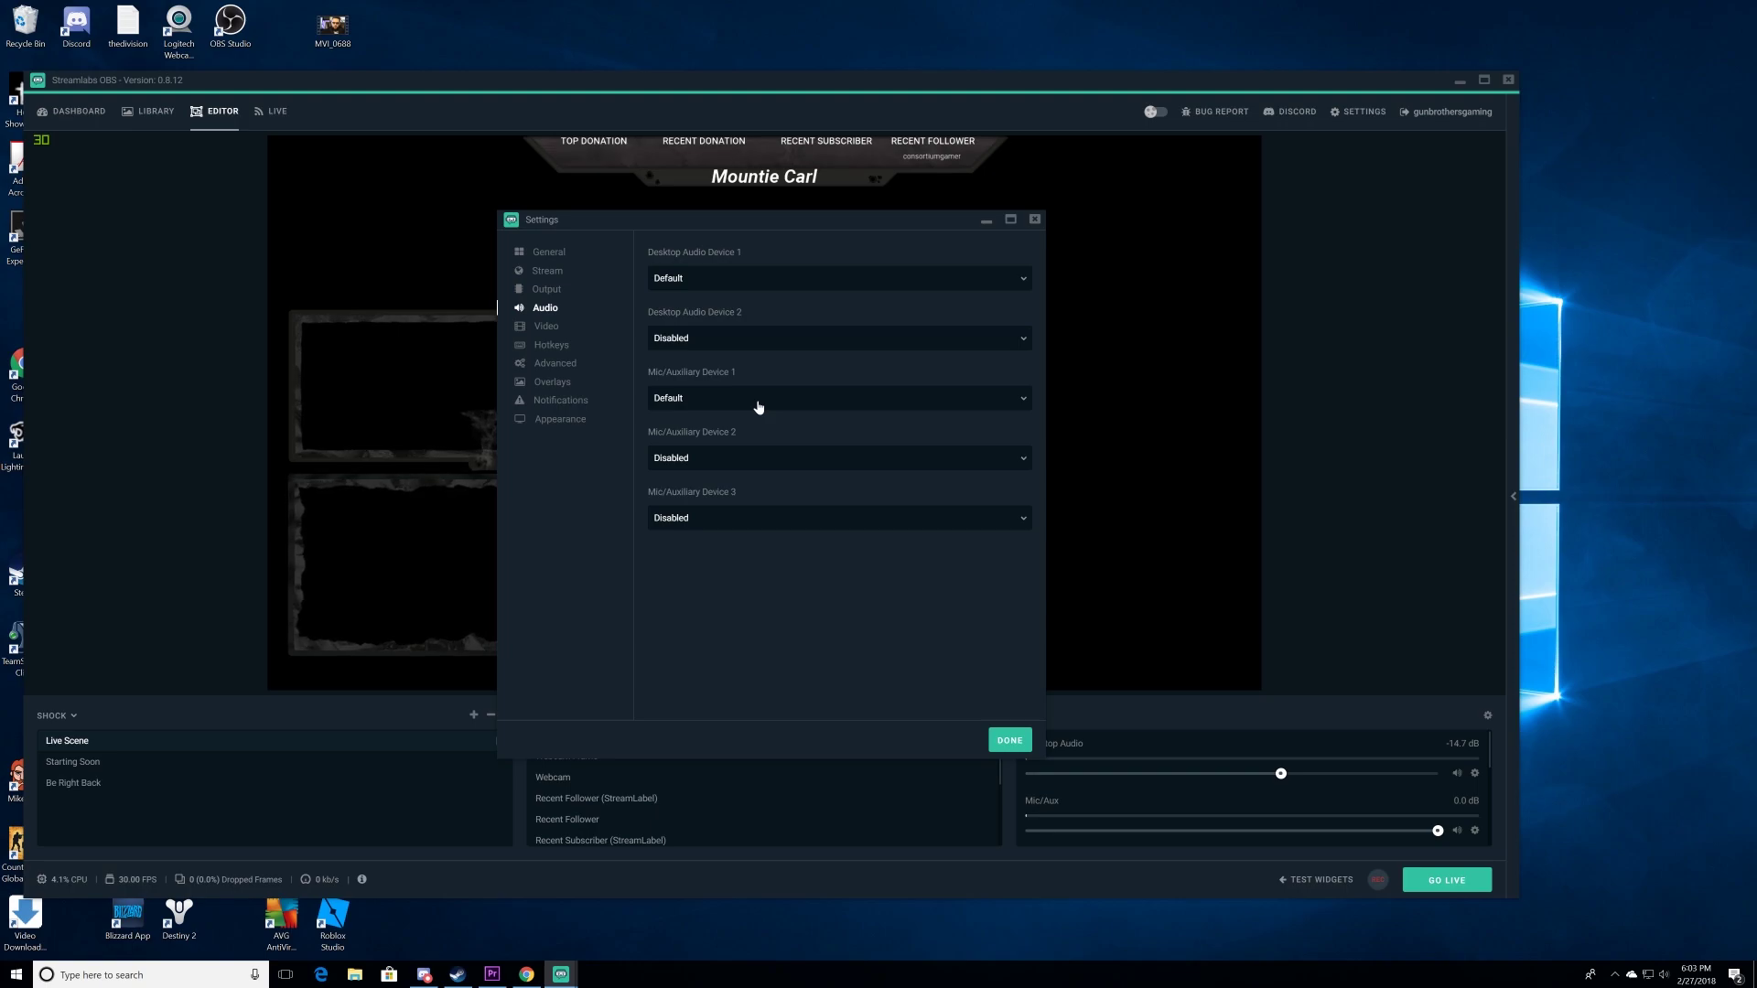
# - Change Common FPS Values in the Video settings from 30 to 59.94
pyautogui.click(547, 331)
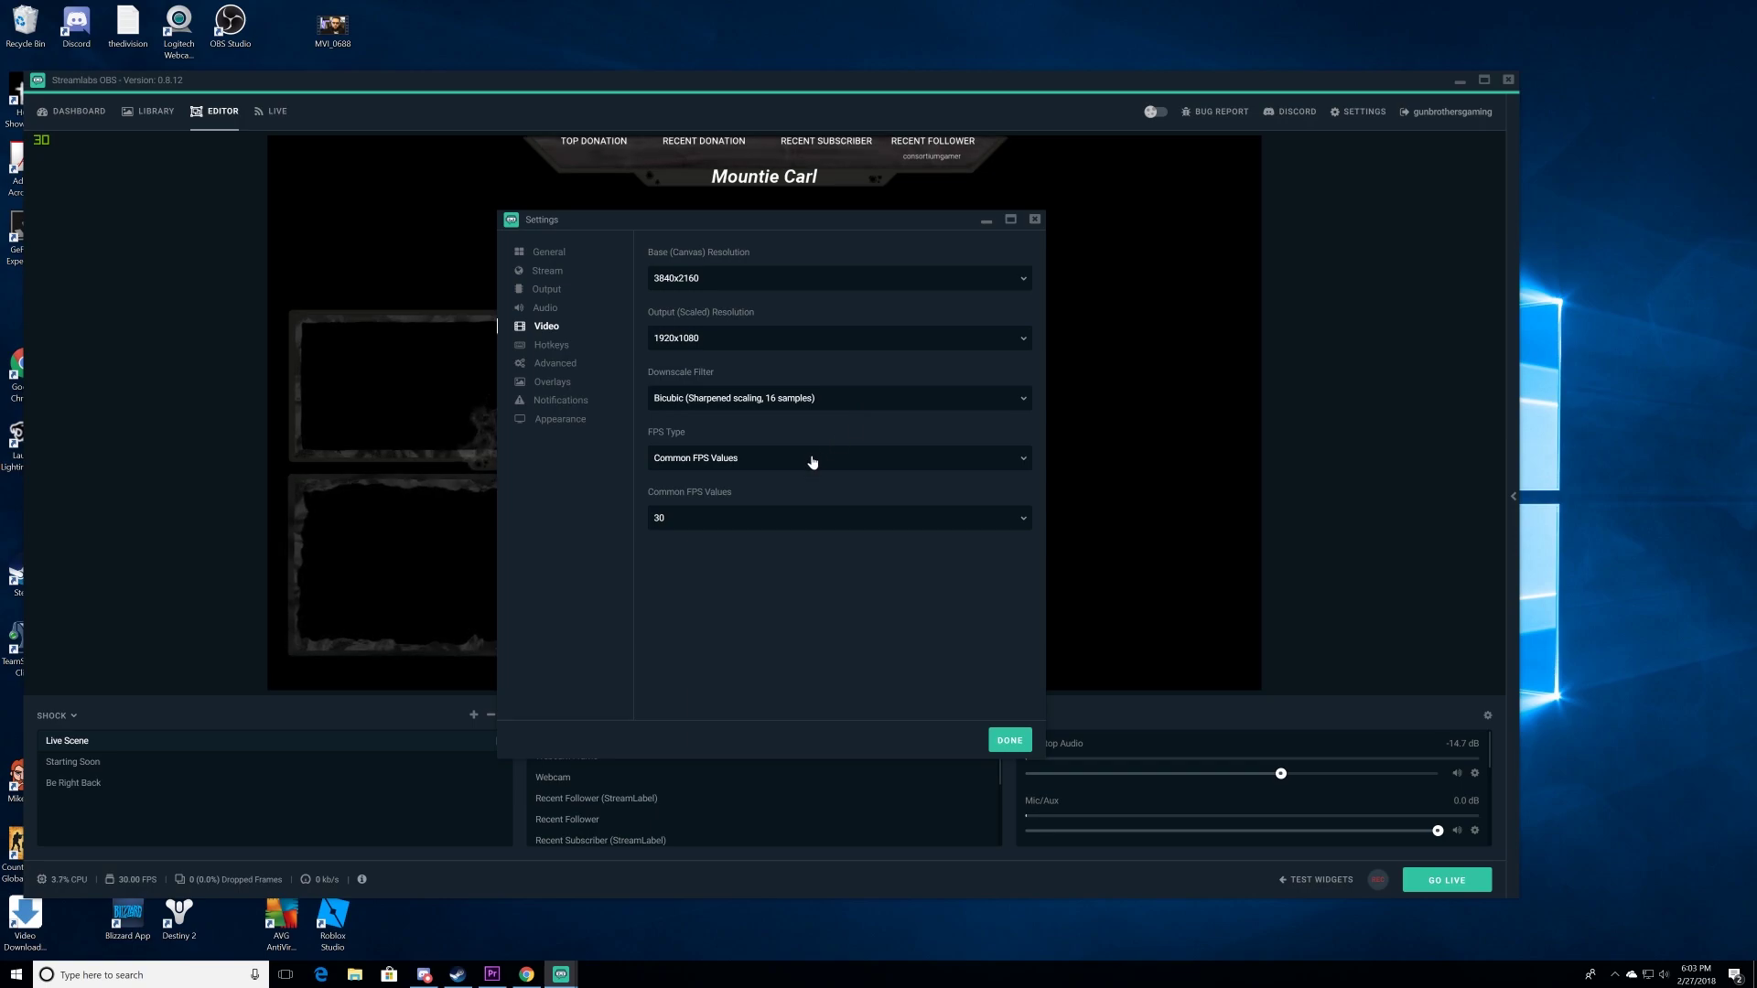
pyautogui.click(790, 522)
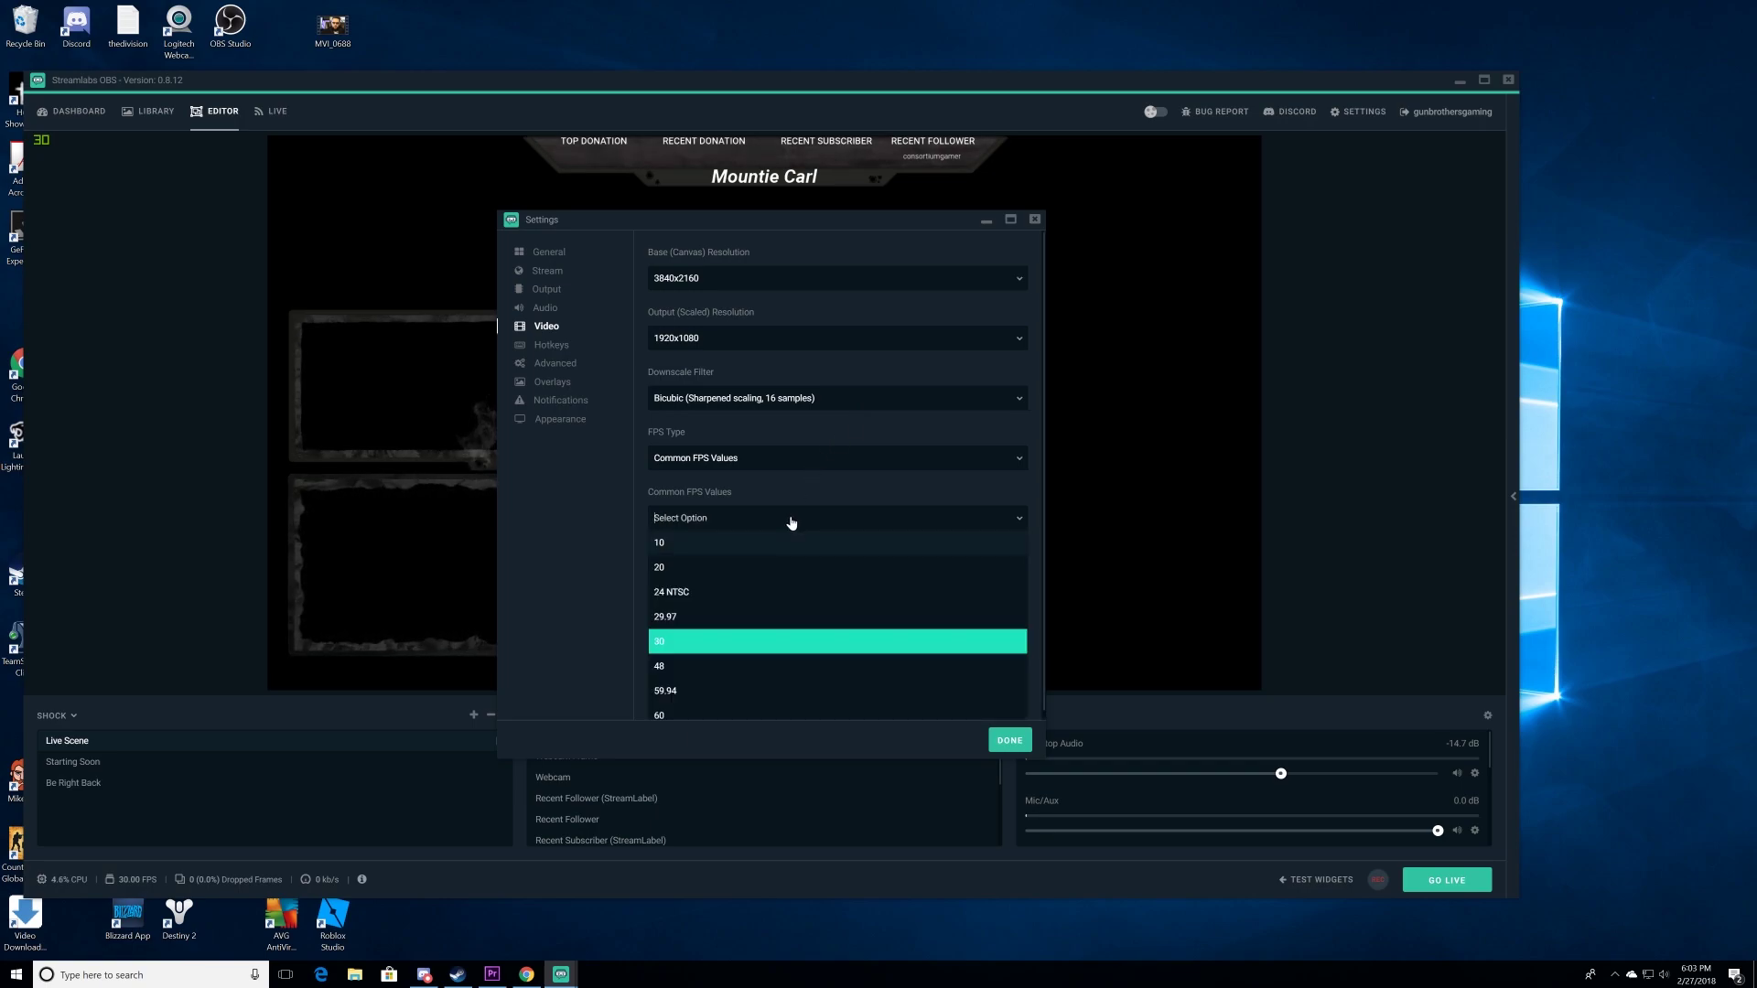
pyautogui.click(721, 719)
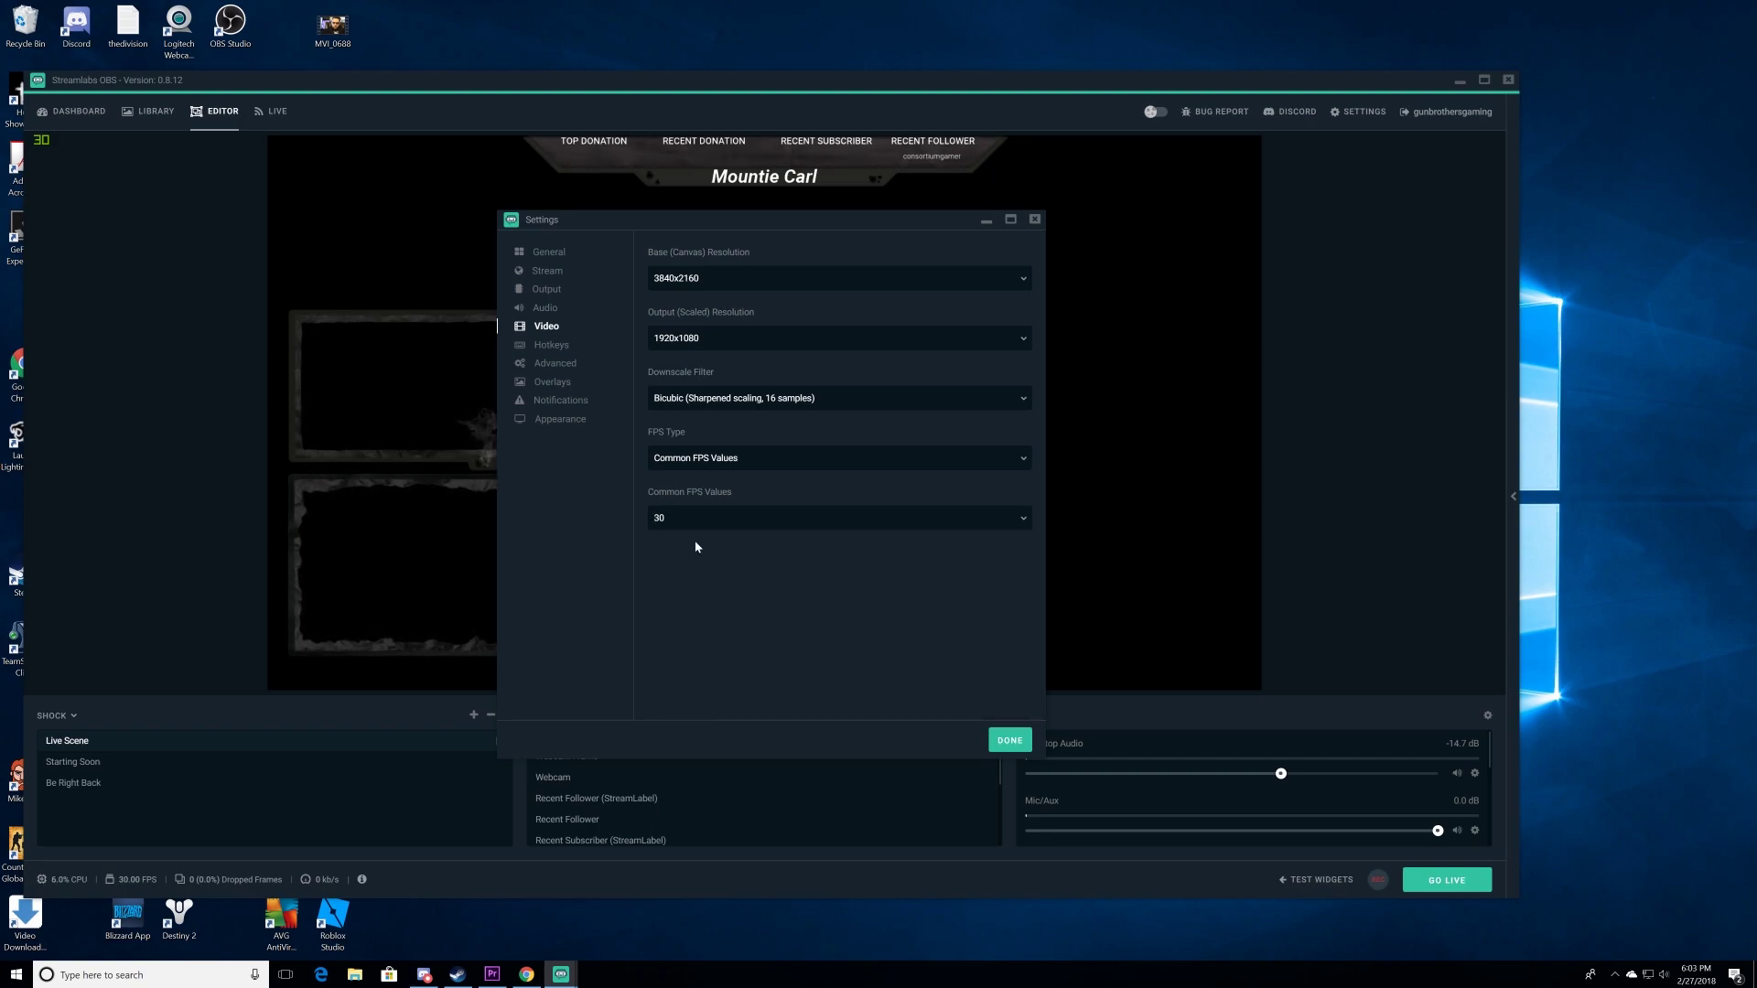
pyautogui.click(697, 523)
pyautogui.click(691, 695)
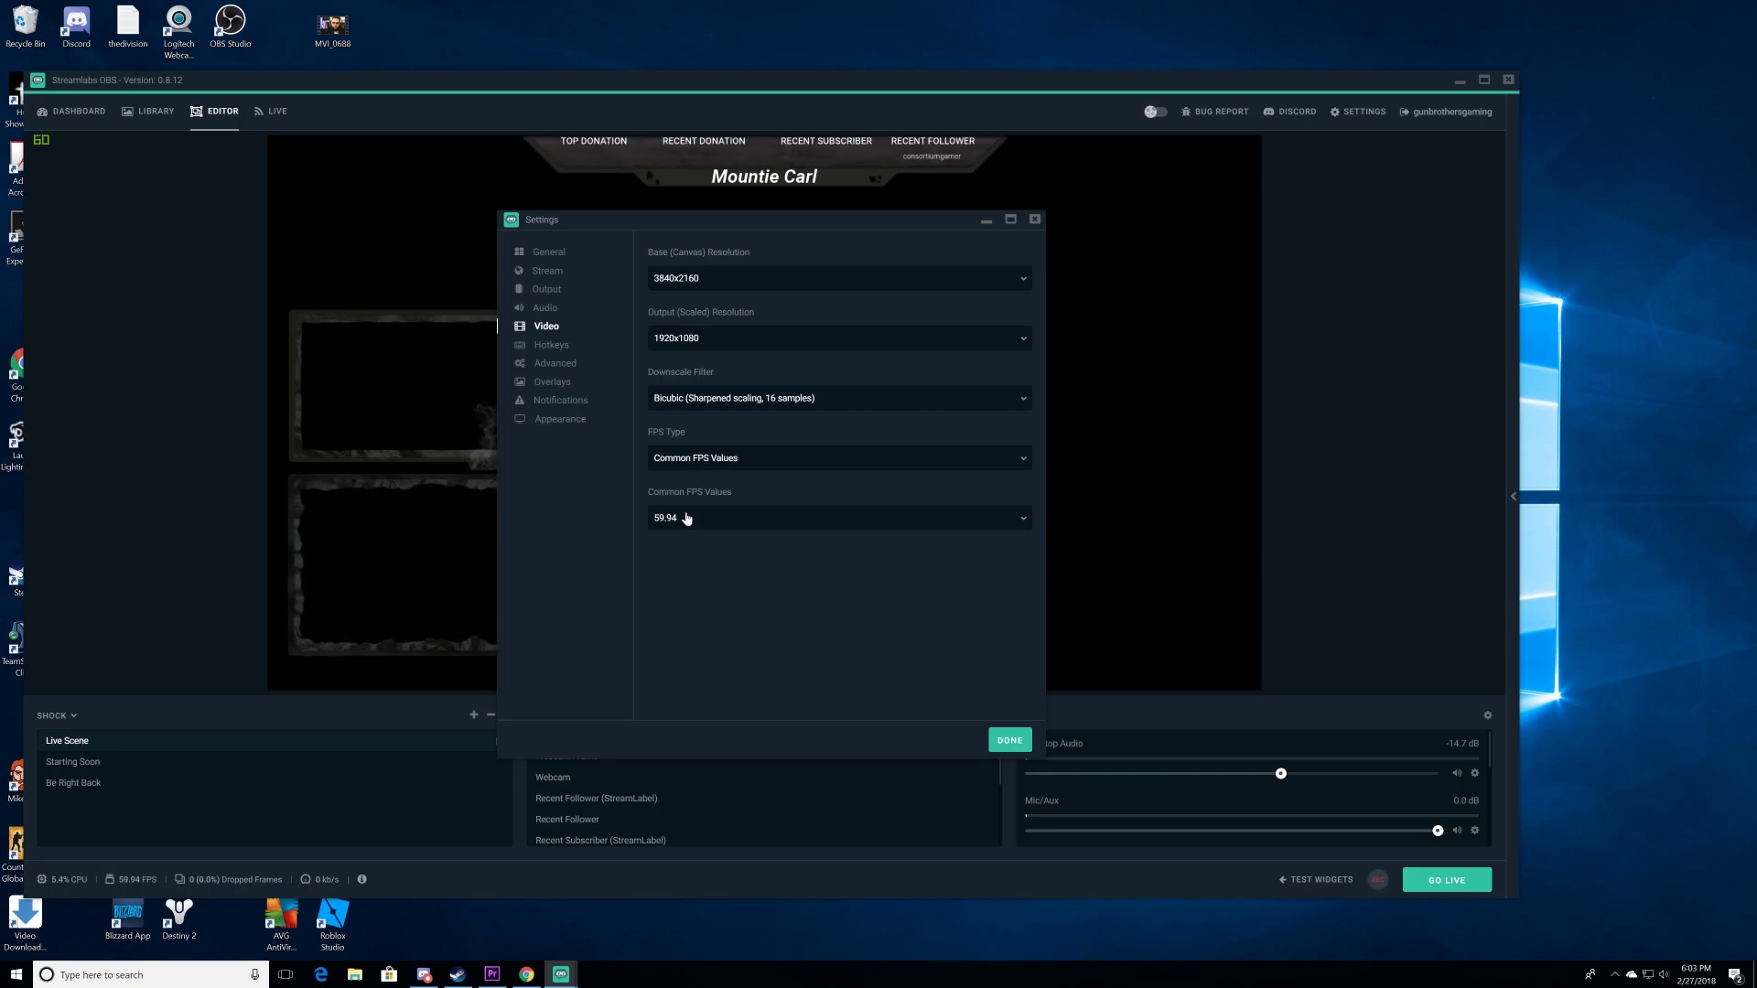
pyautogui.click(562, 352)
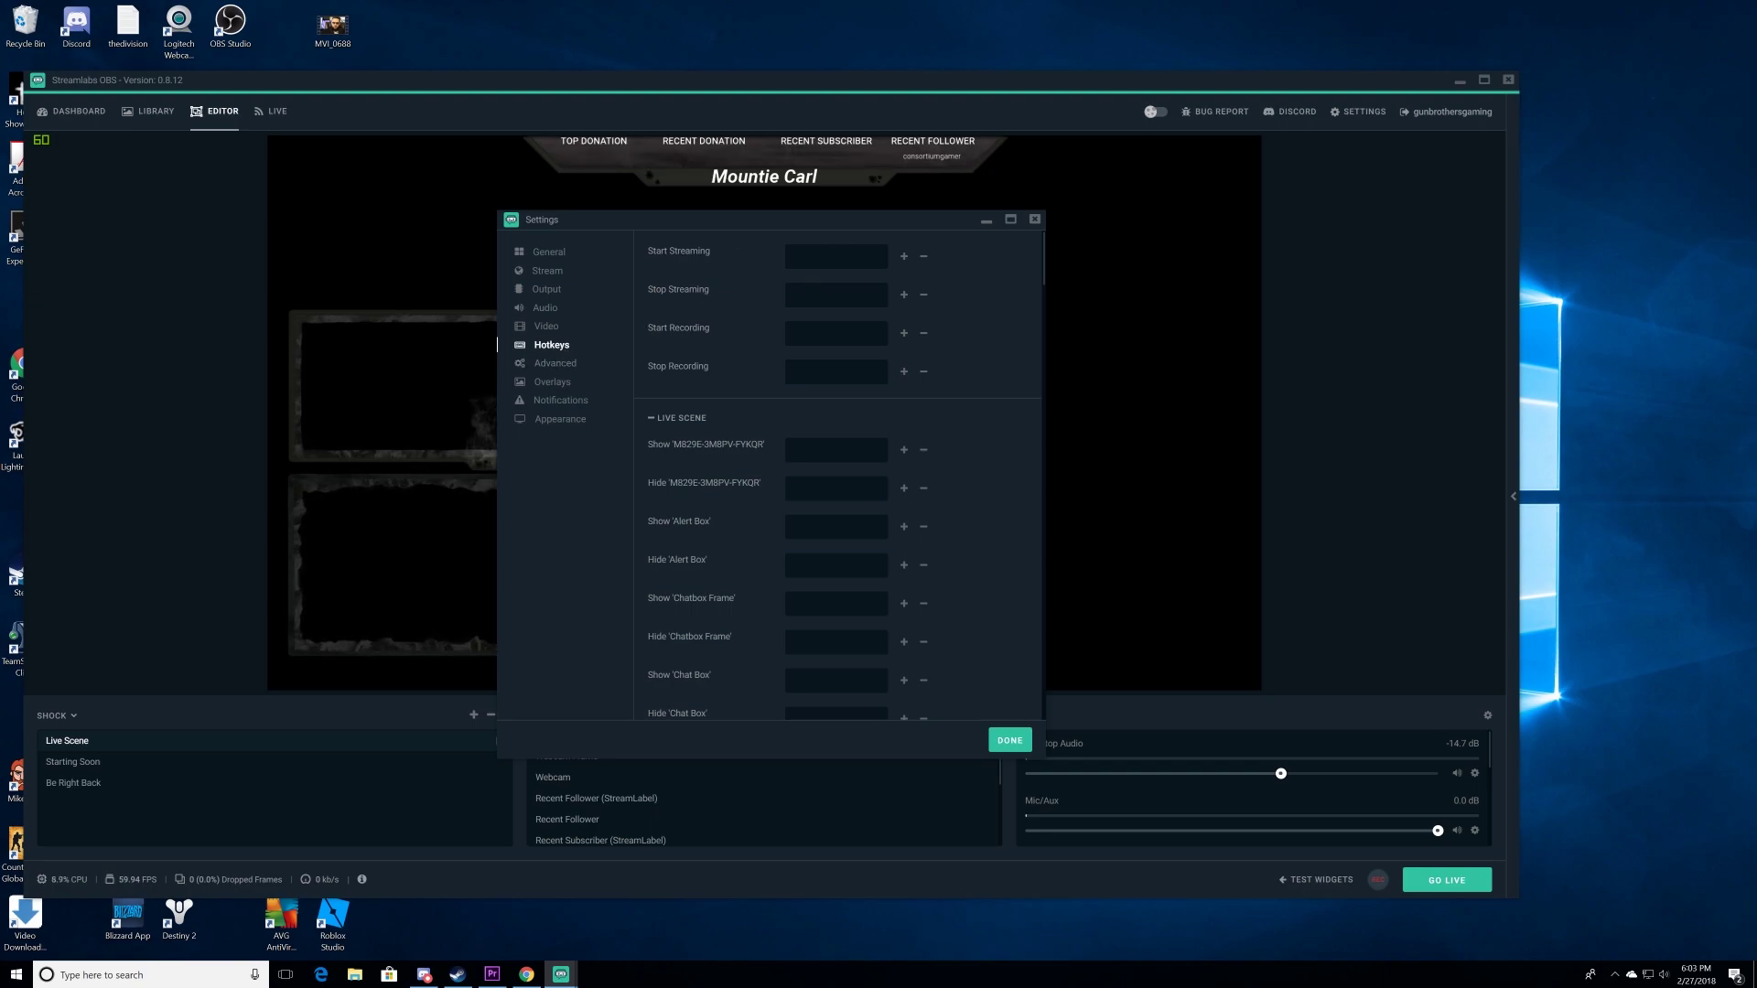
# - Keep Process Priority at Normal in Advanced settings, review Stream Delay, then view the Overlays page
pyautogui.click(557, 367)
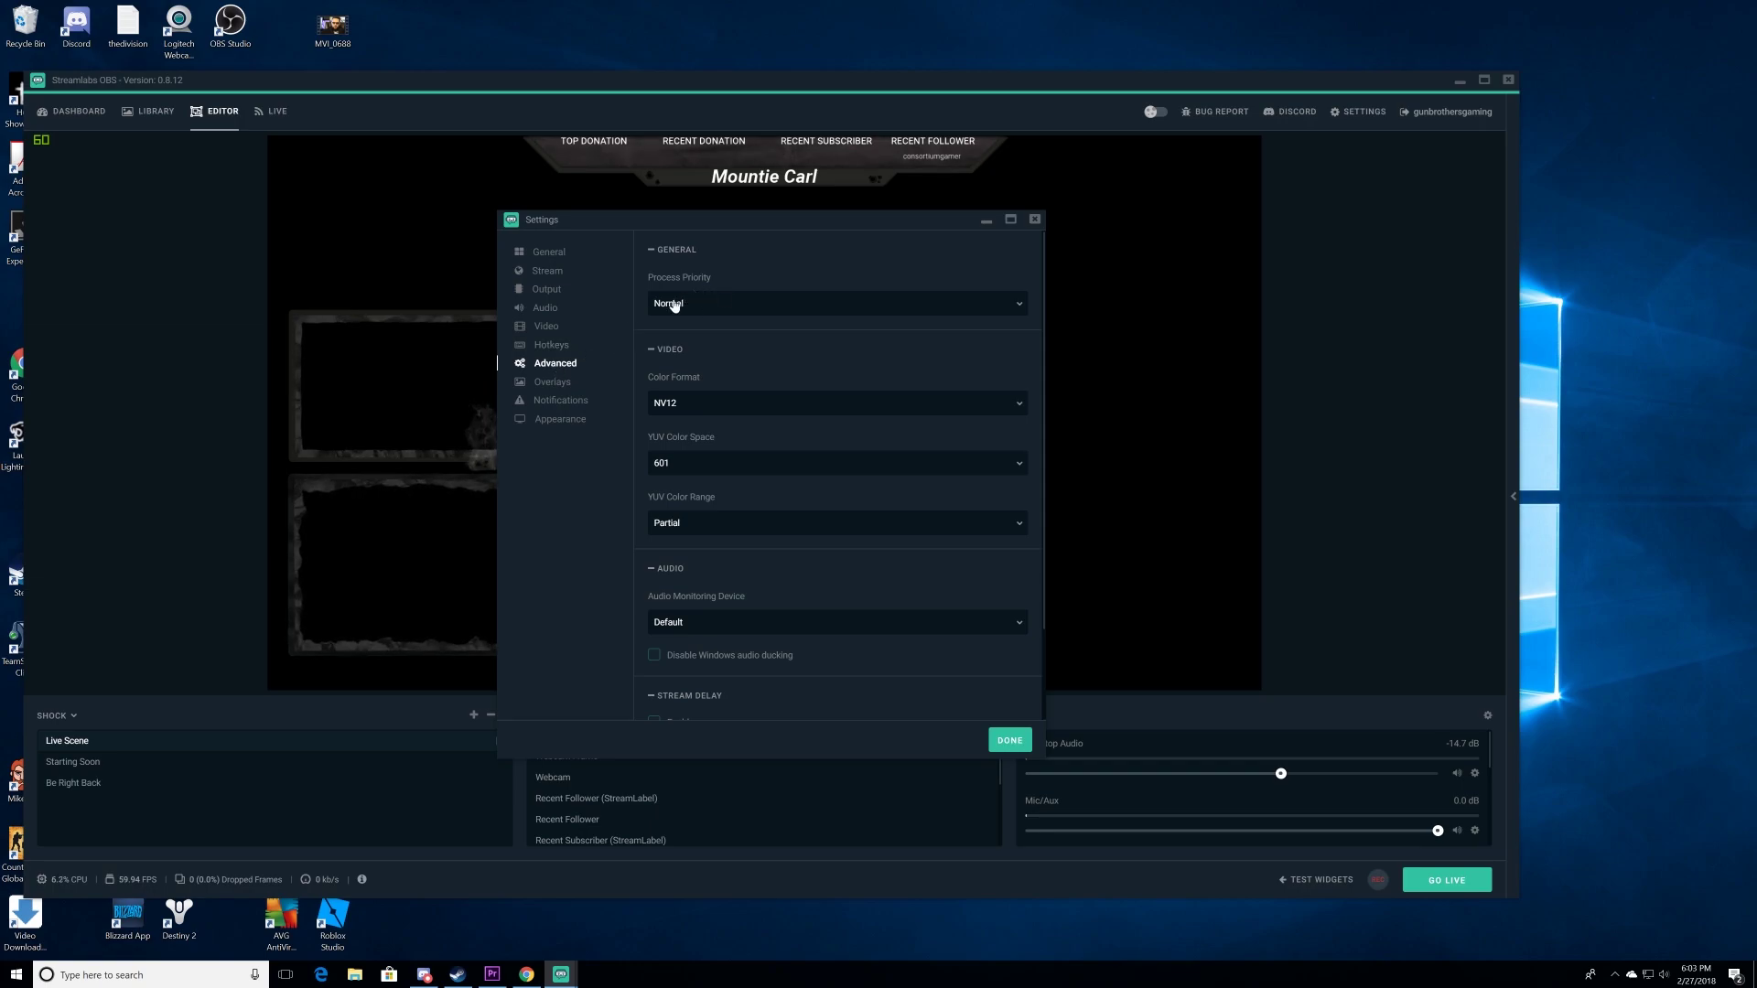
pyautogui.click(547, 348)
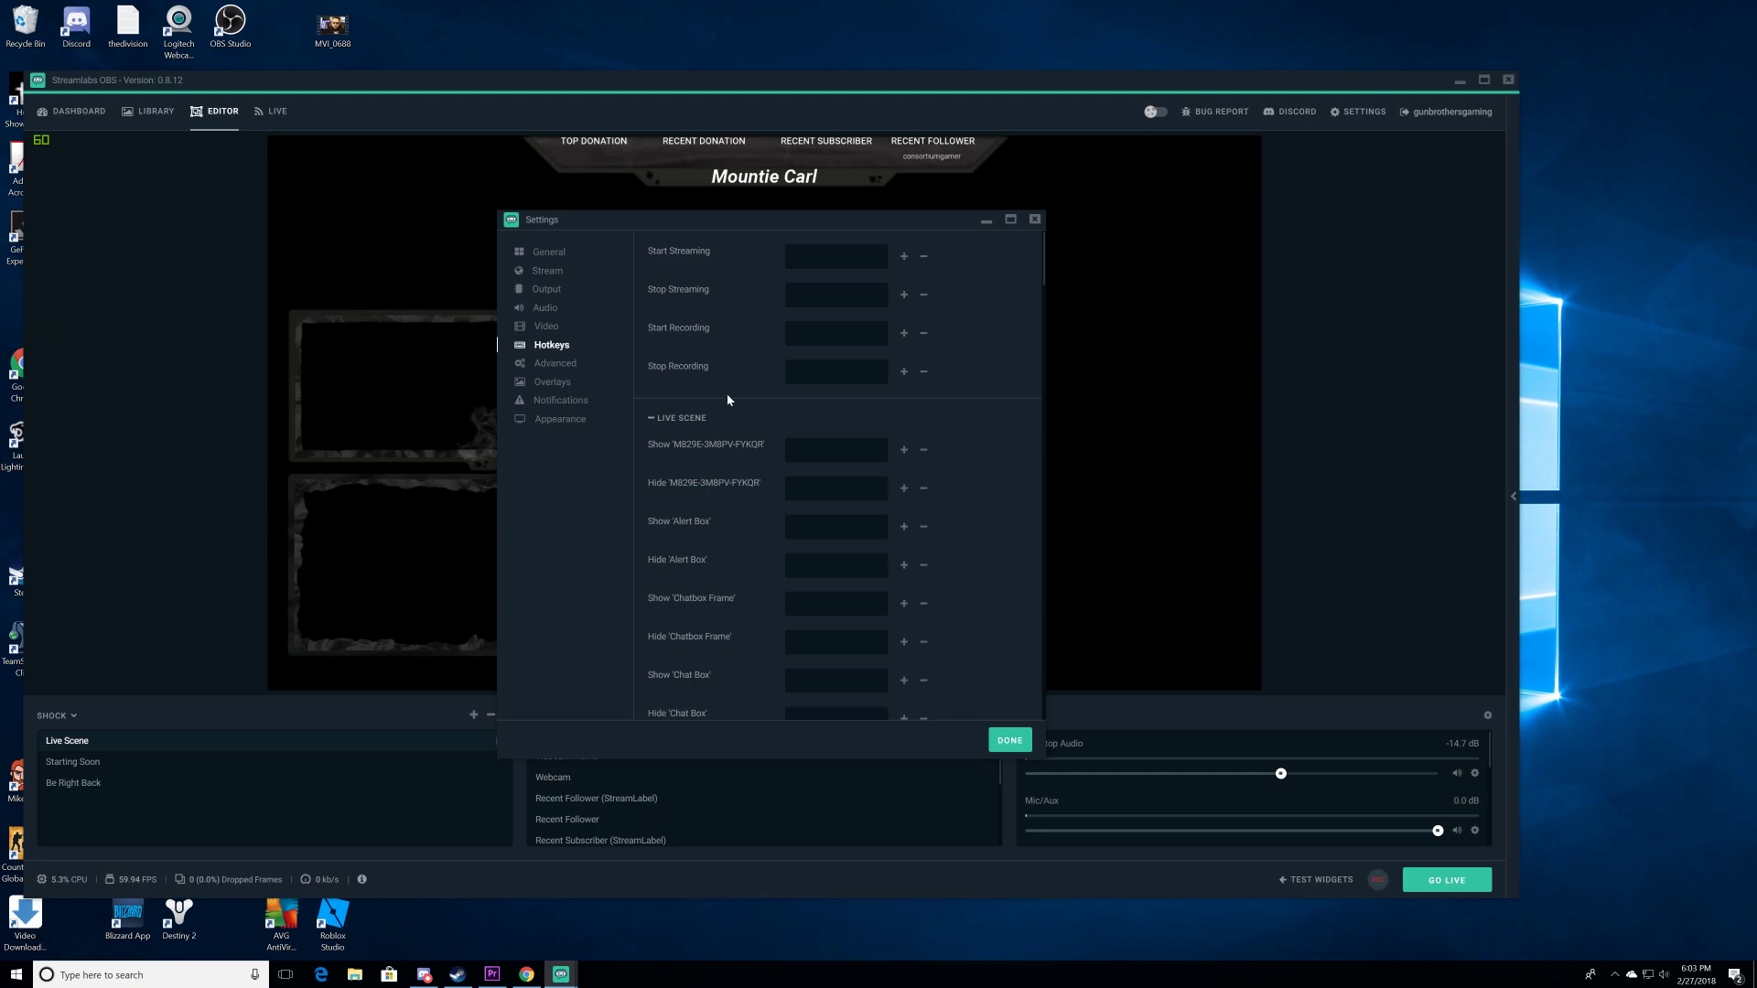
pyautogui.click(563, 365)
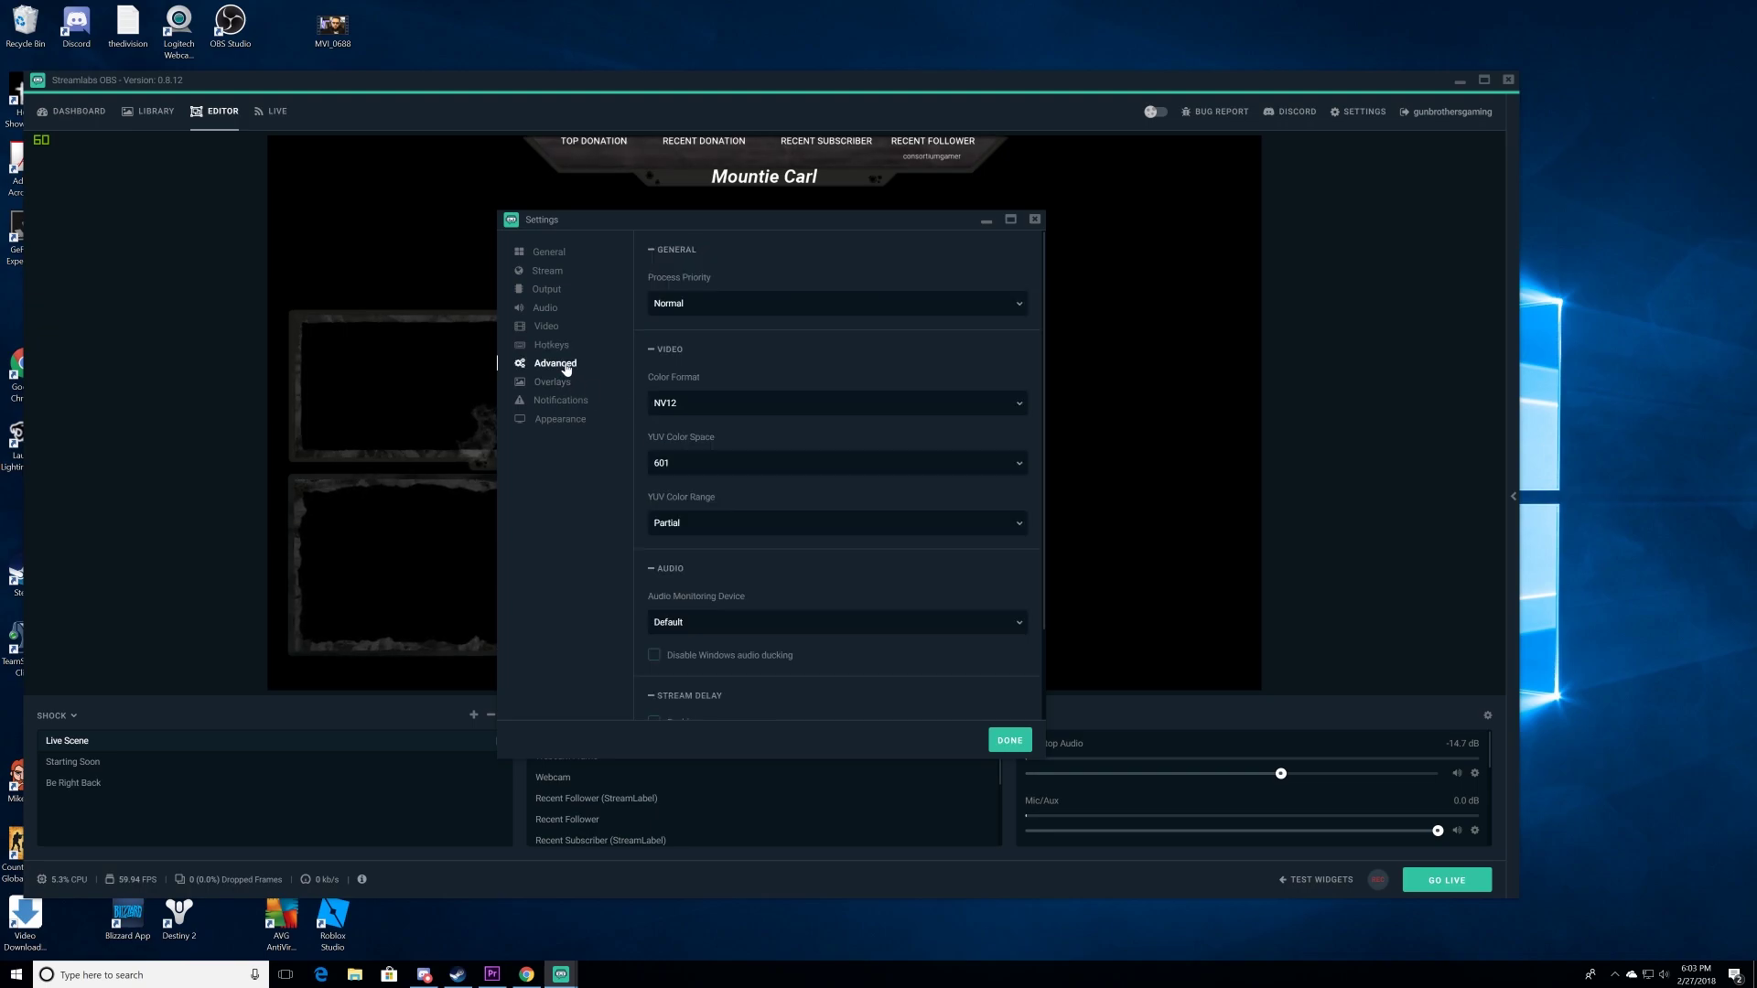
pyautogui.click(734, 303)
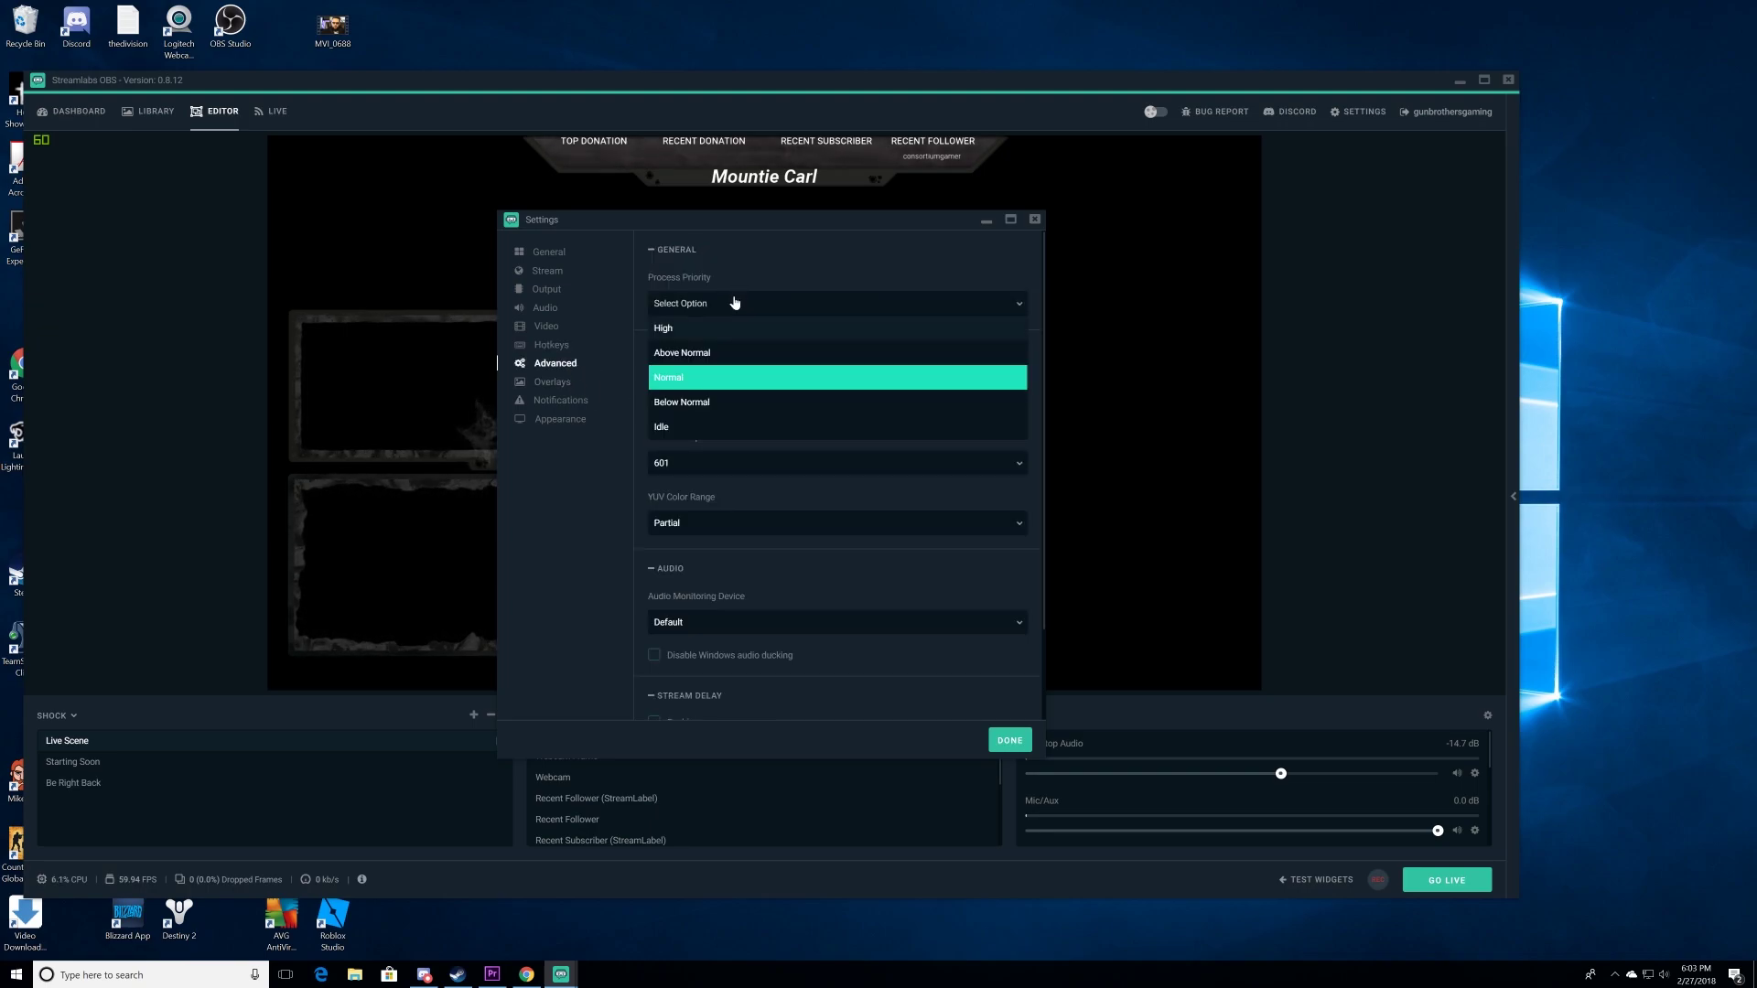
pyautogui.click(712, 378)
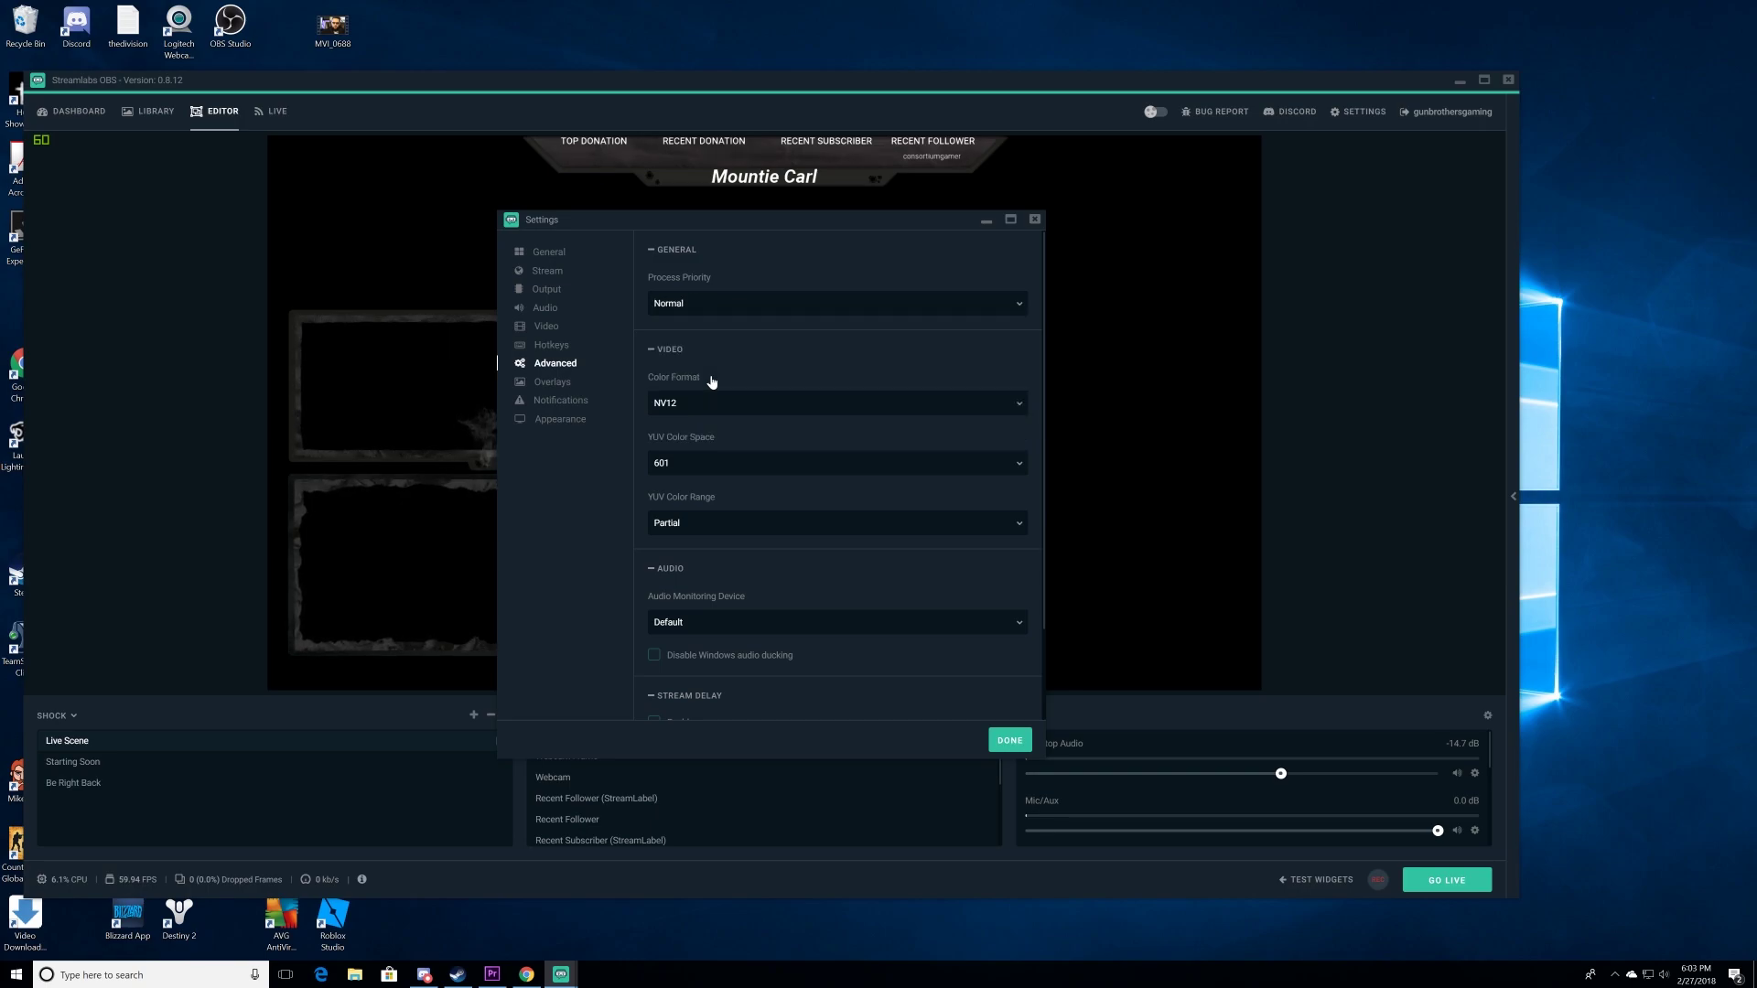
pyautogui.scroll(-1, 769, 373)
pyautogui.scroll(-1, 768, 381)
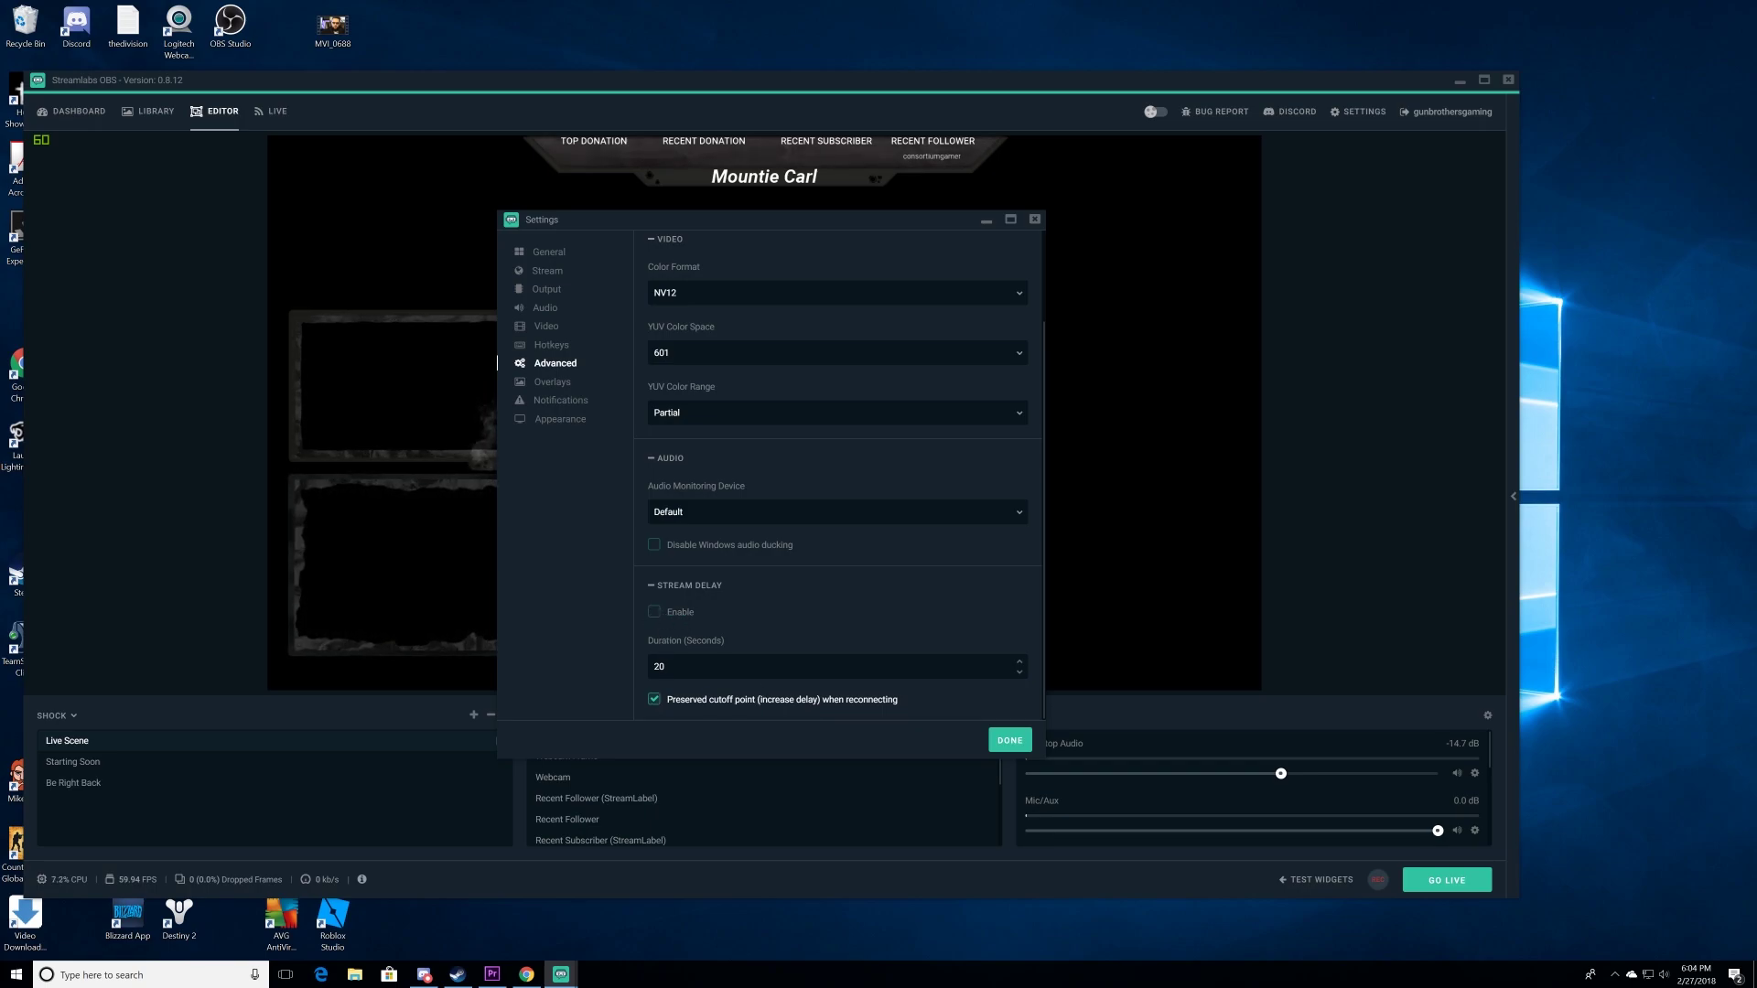
pyautogui.click(552, 382)
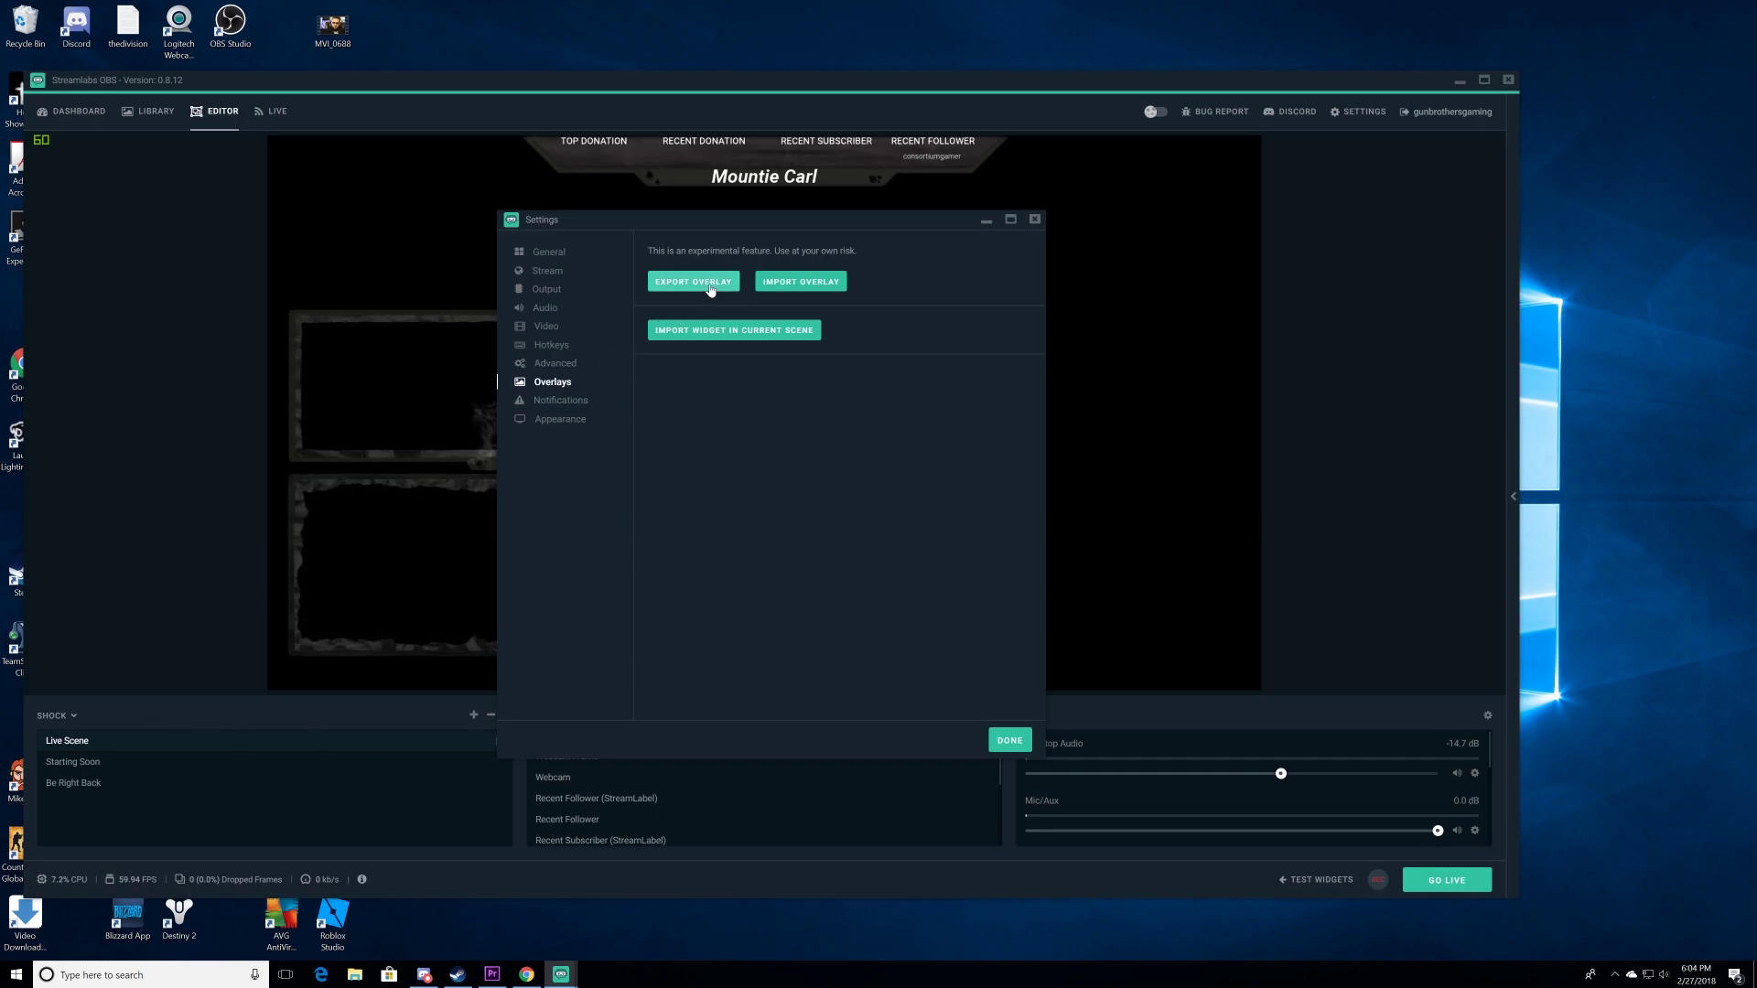
# - Review Notifications and Appearance, toggle Night mode off and back on, and close Settings with Done
pyautogui.click(564, 403)
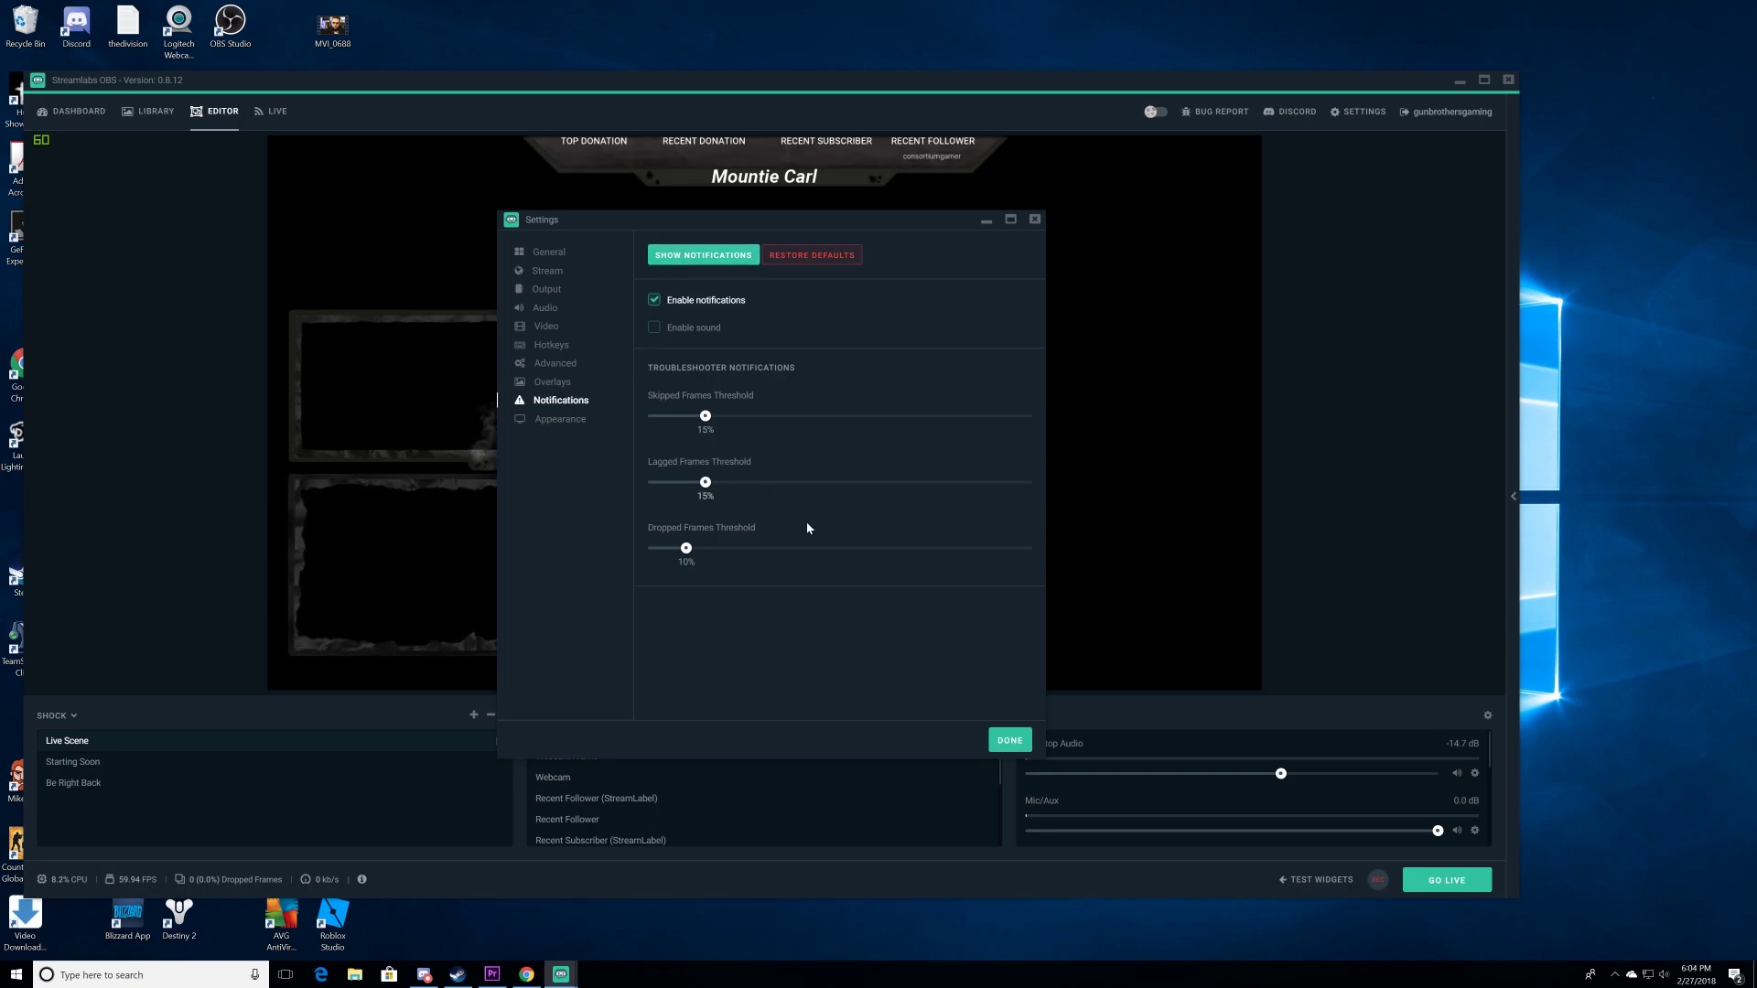
pyautogui.click(573, 422)
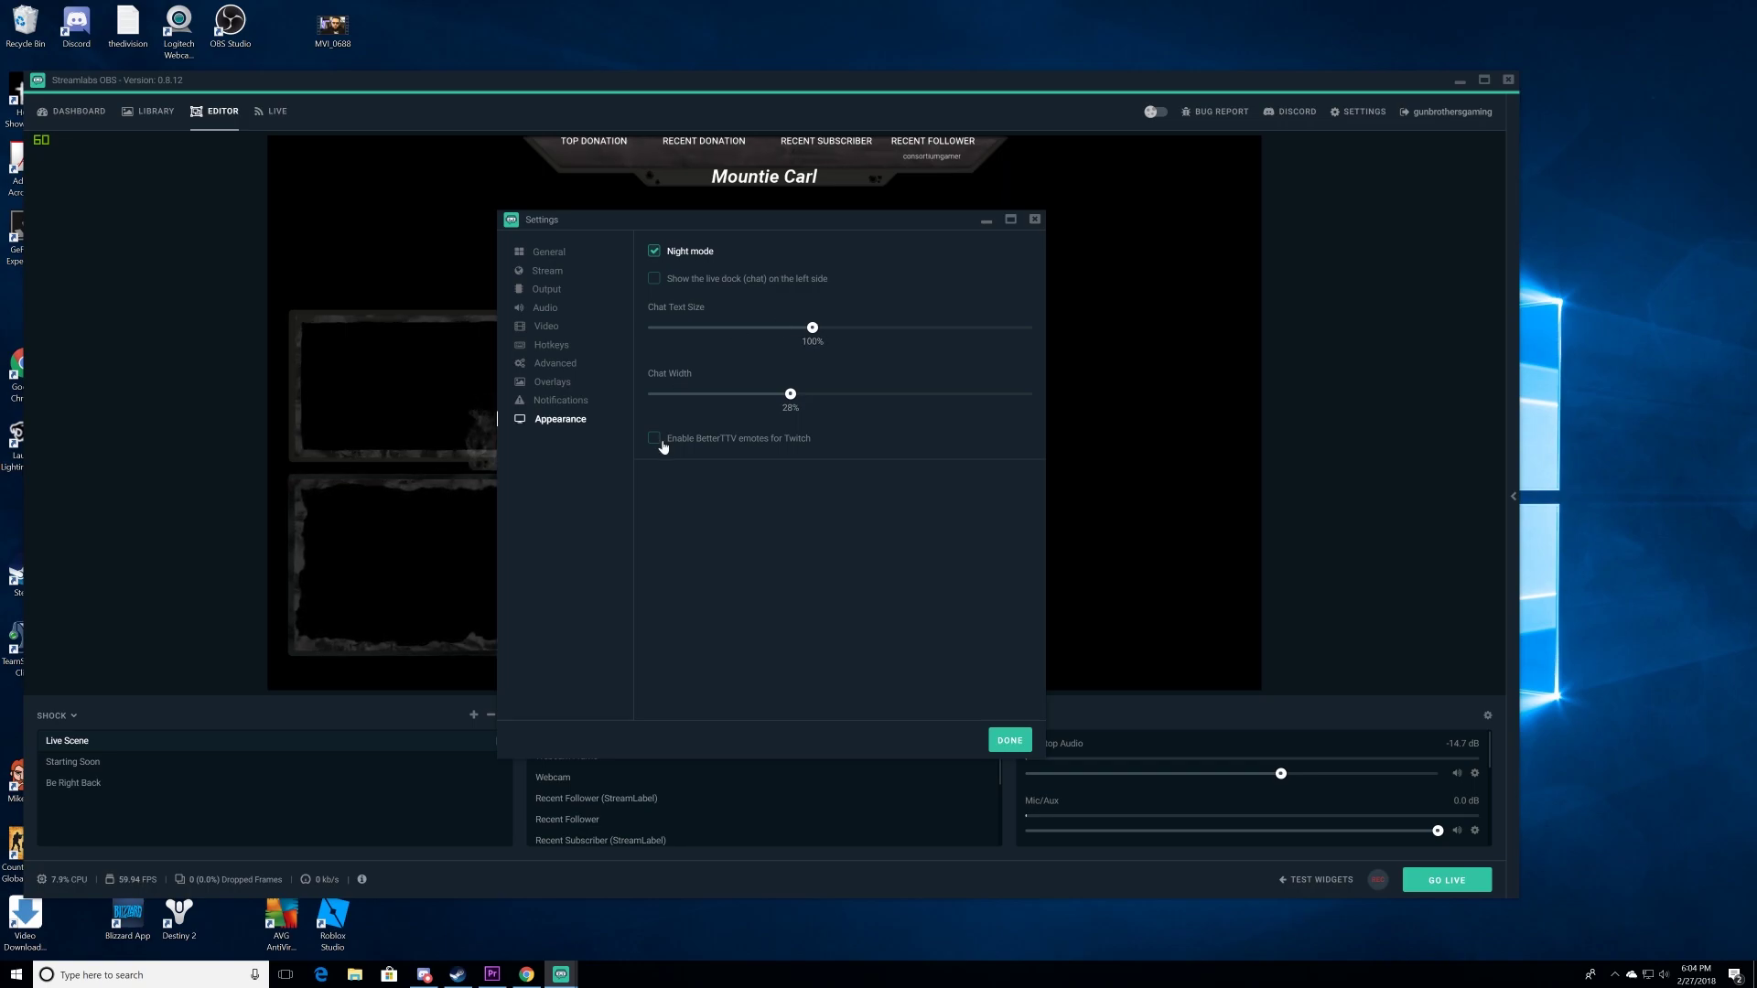
pyautogui.click(550, 253)
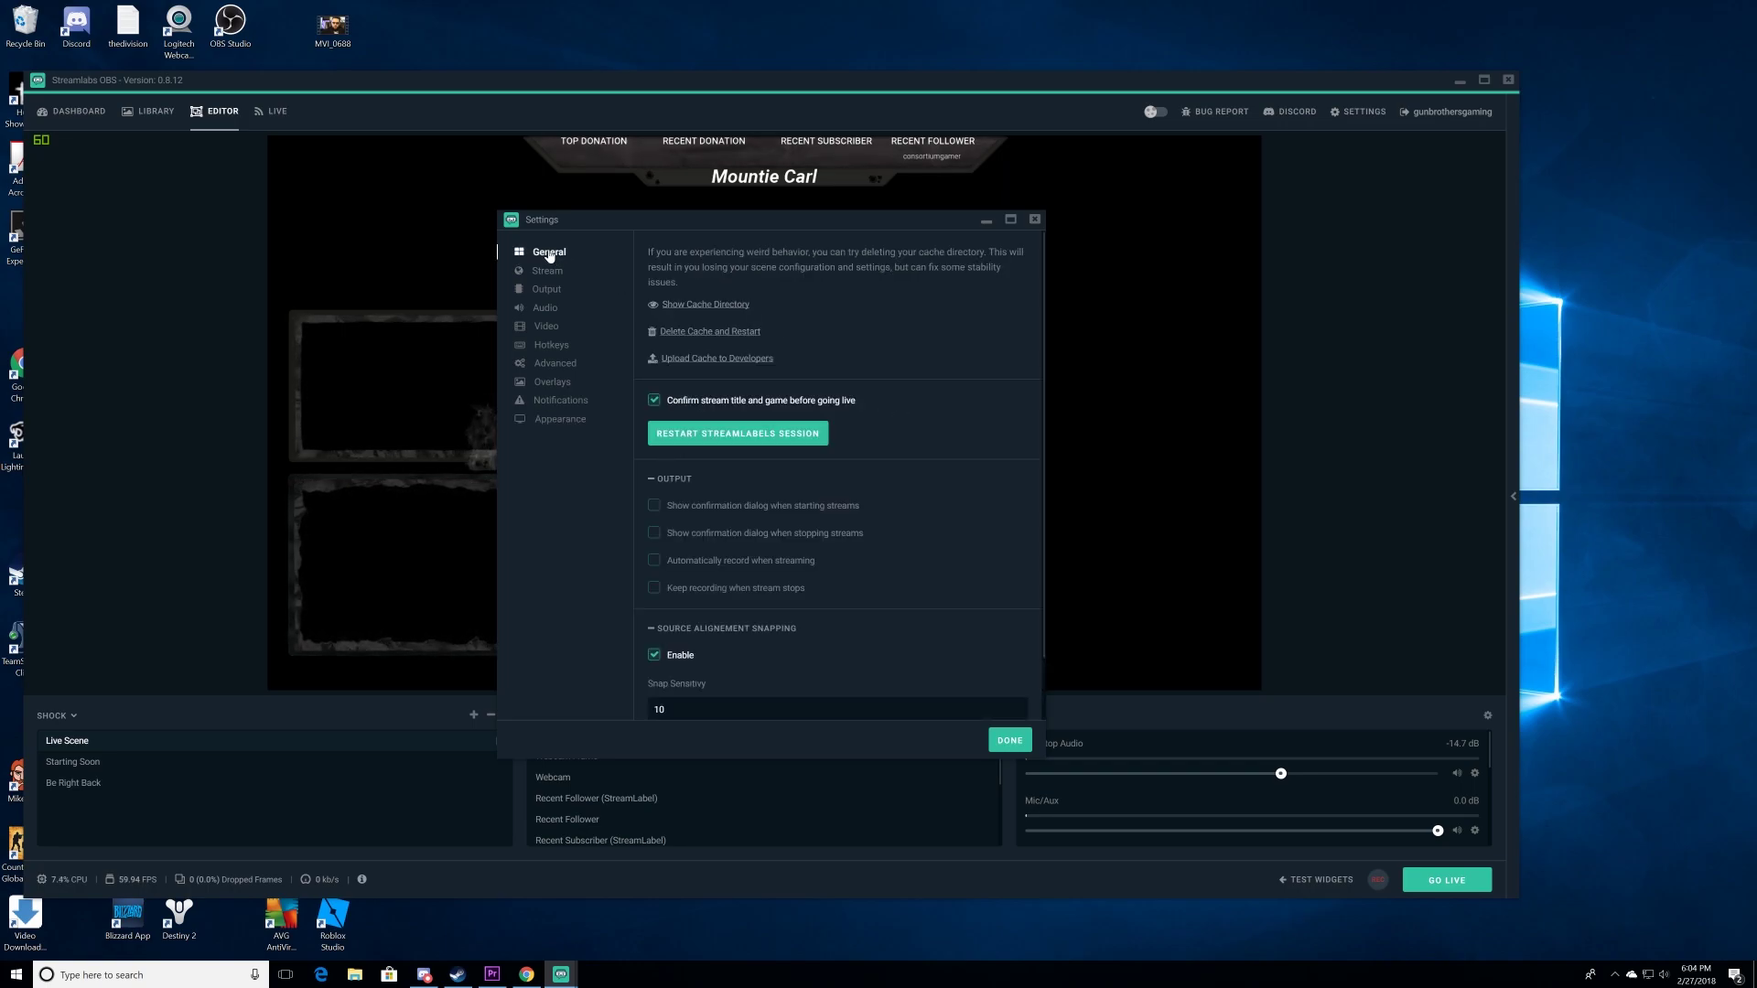
pyautogui.click(559, 420)
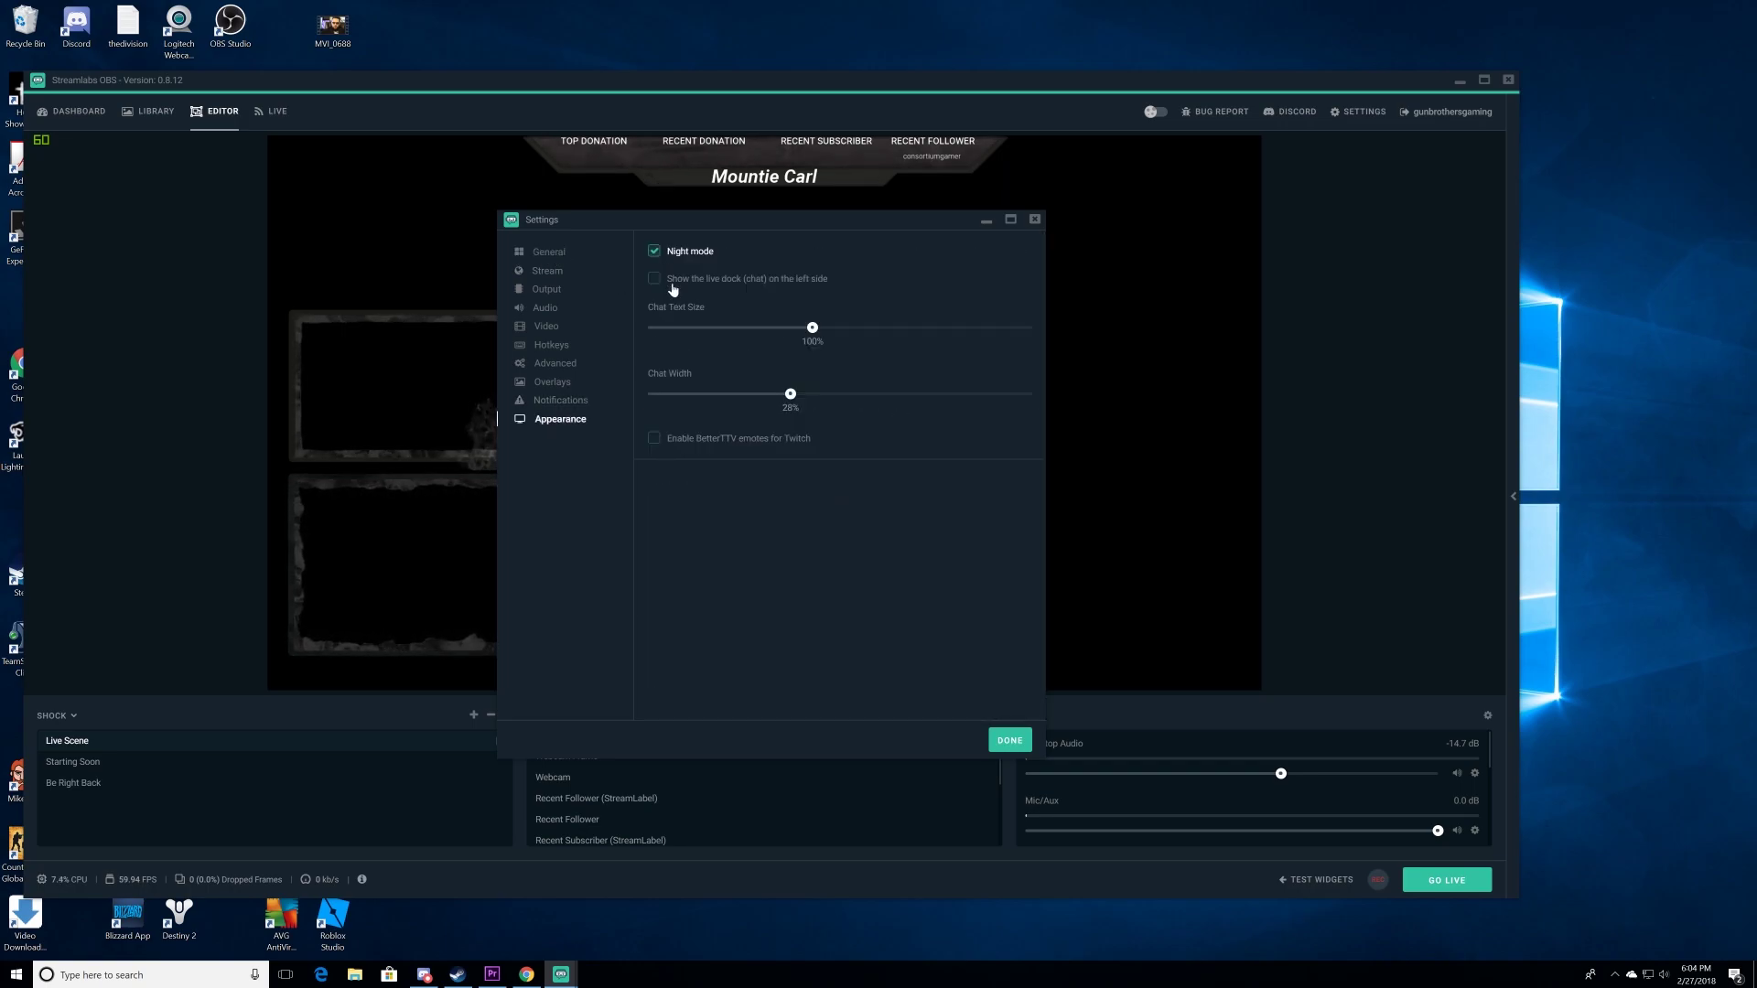
pyautogui.click(655, 254)
pyautogui.click(654, 254)
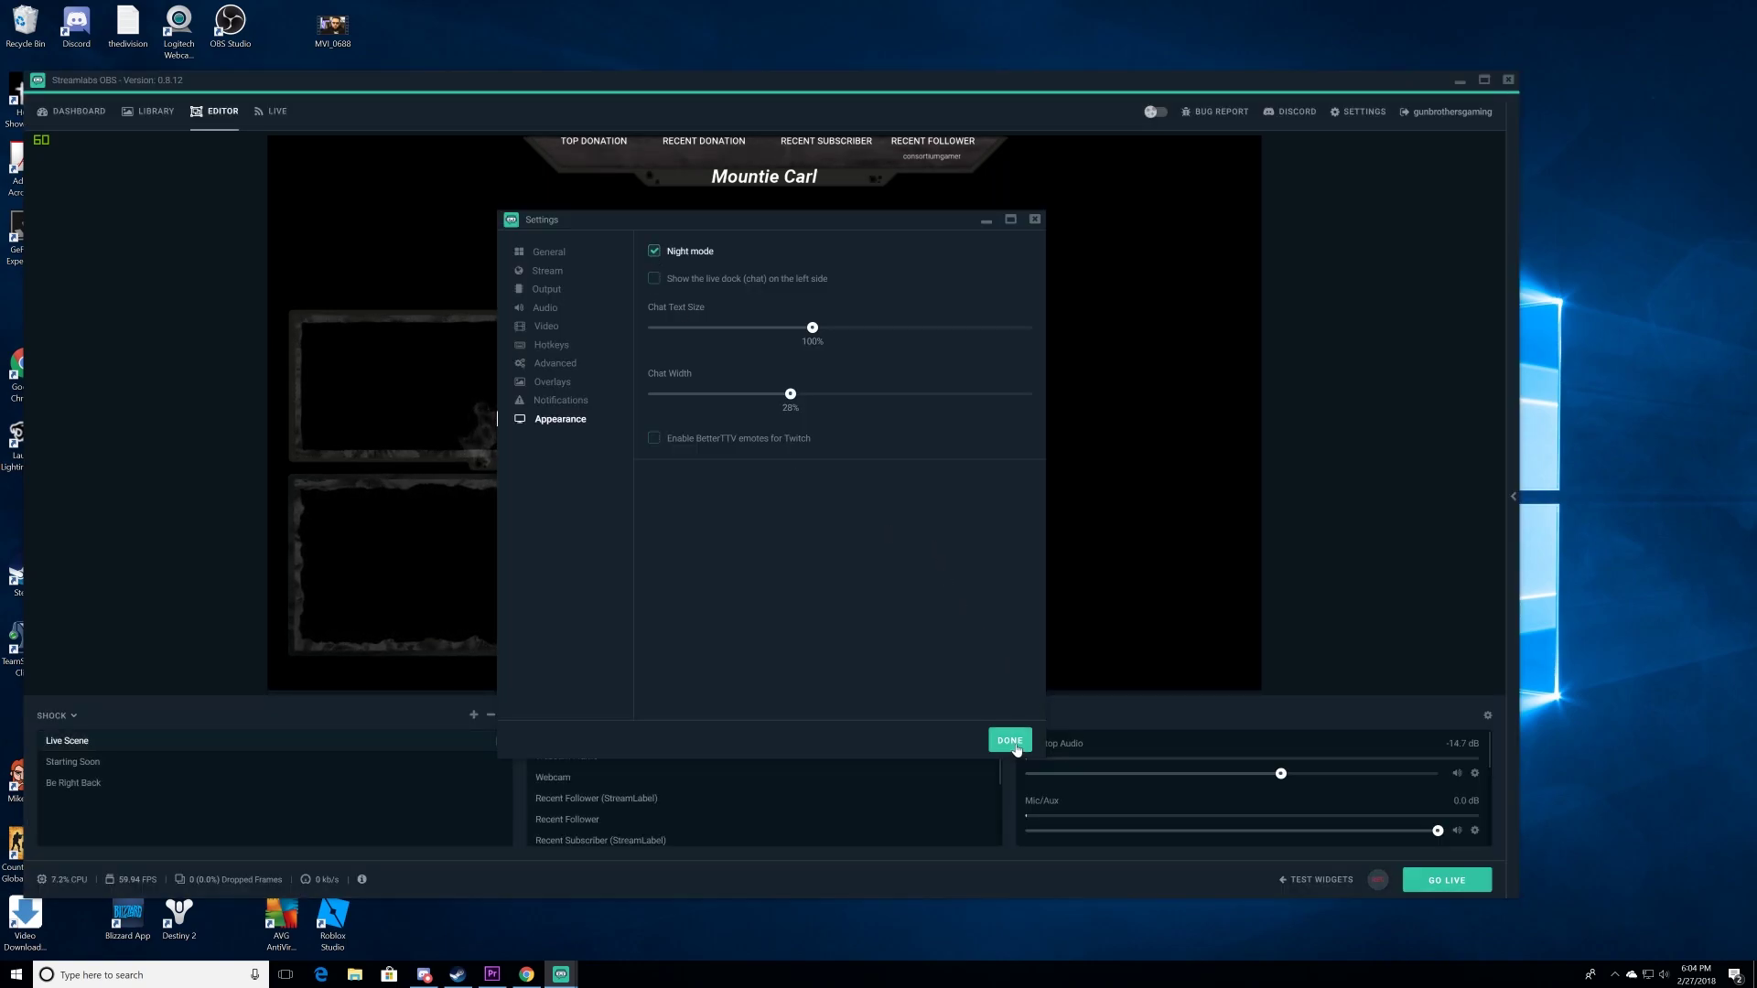
pyautogui.click(550, 253)
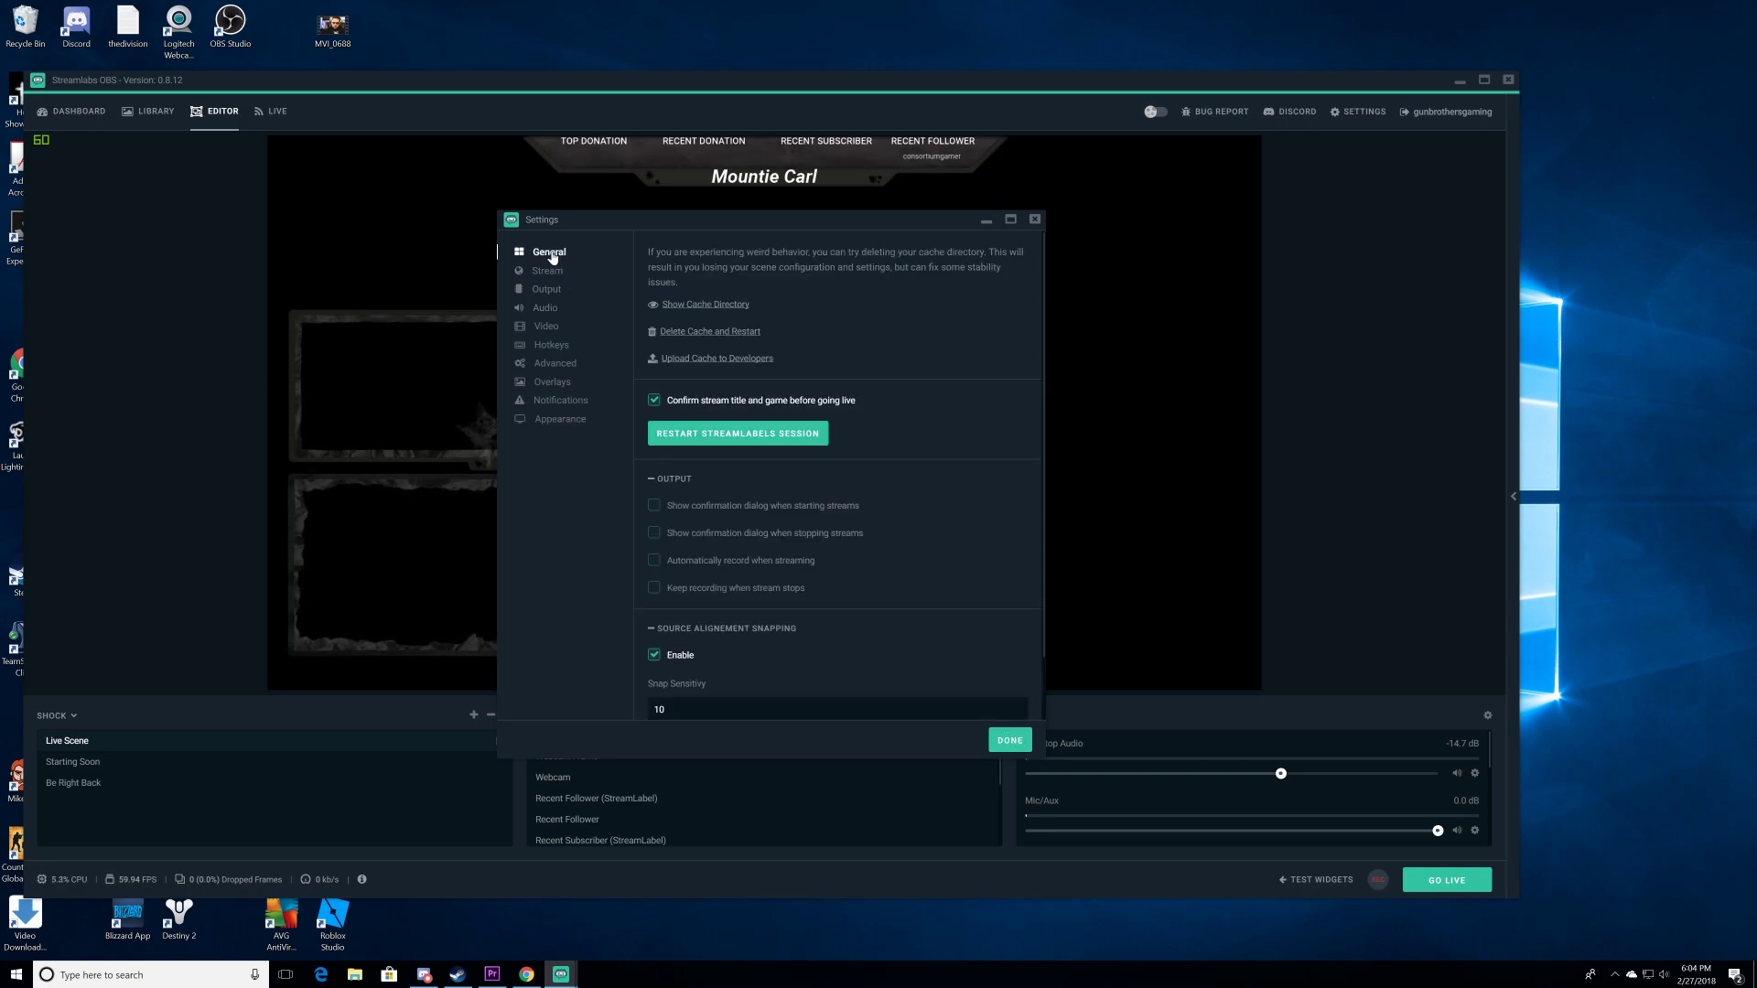
pyautogui.click(1010, 740)
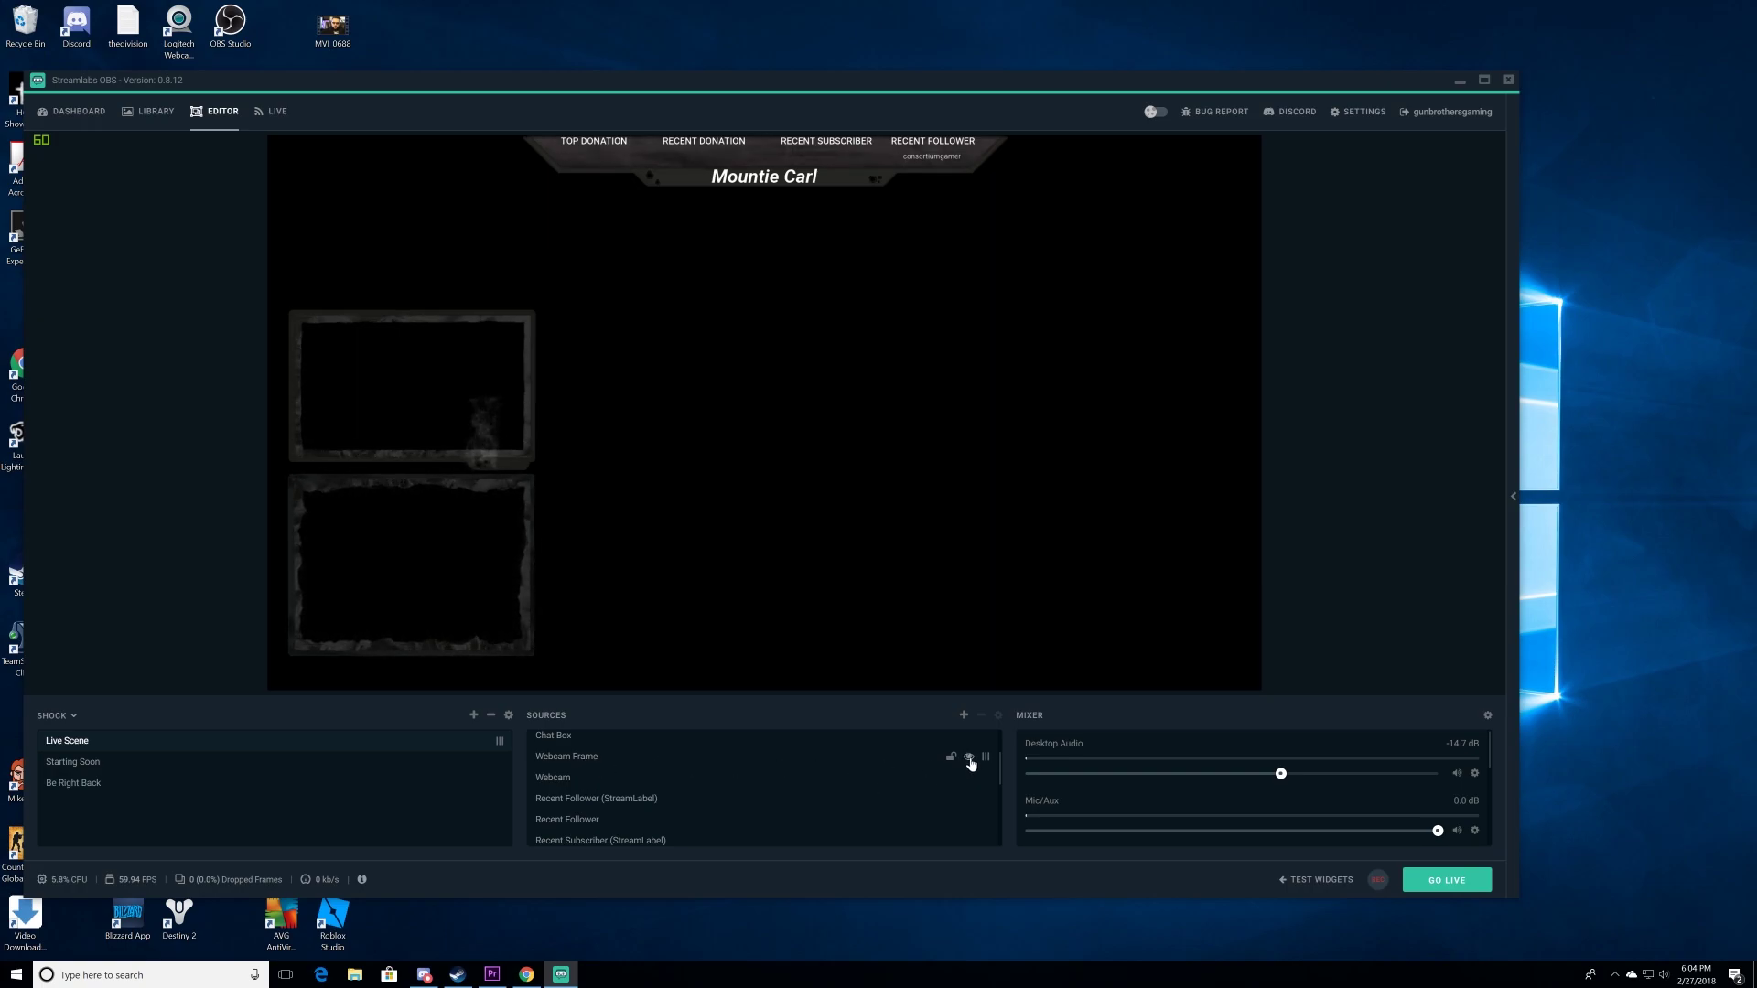
# - Hide and reshow the Webcam Frame overlay to check it in the preview
pyautogui.click(969, 758)
pyautogui.click(969, 757)
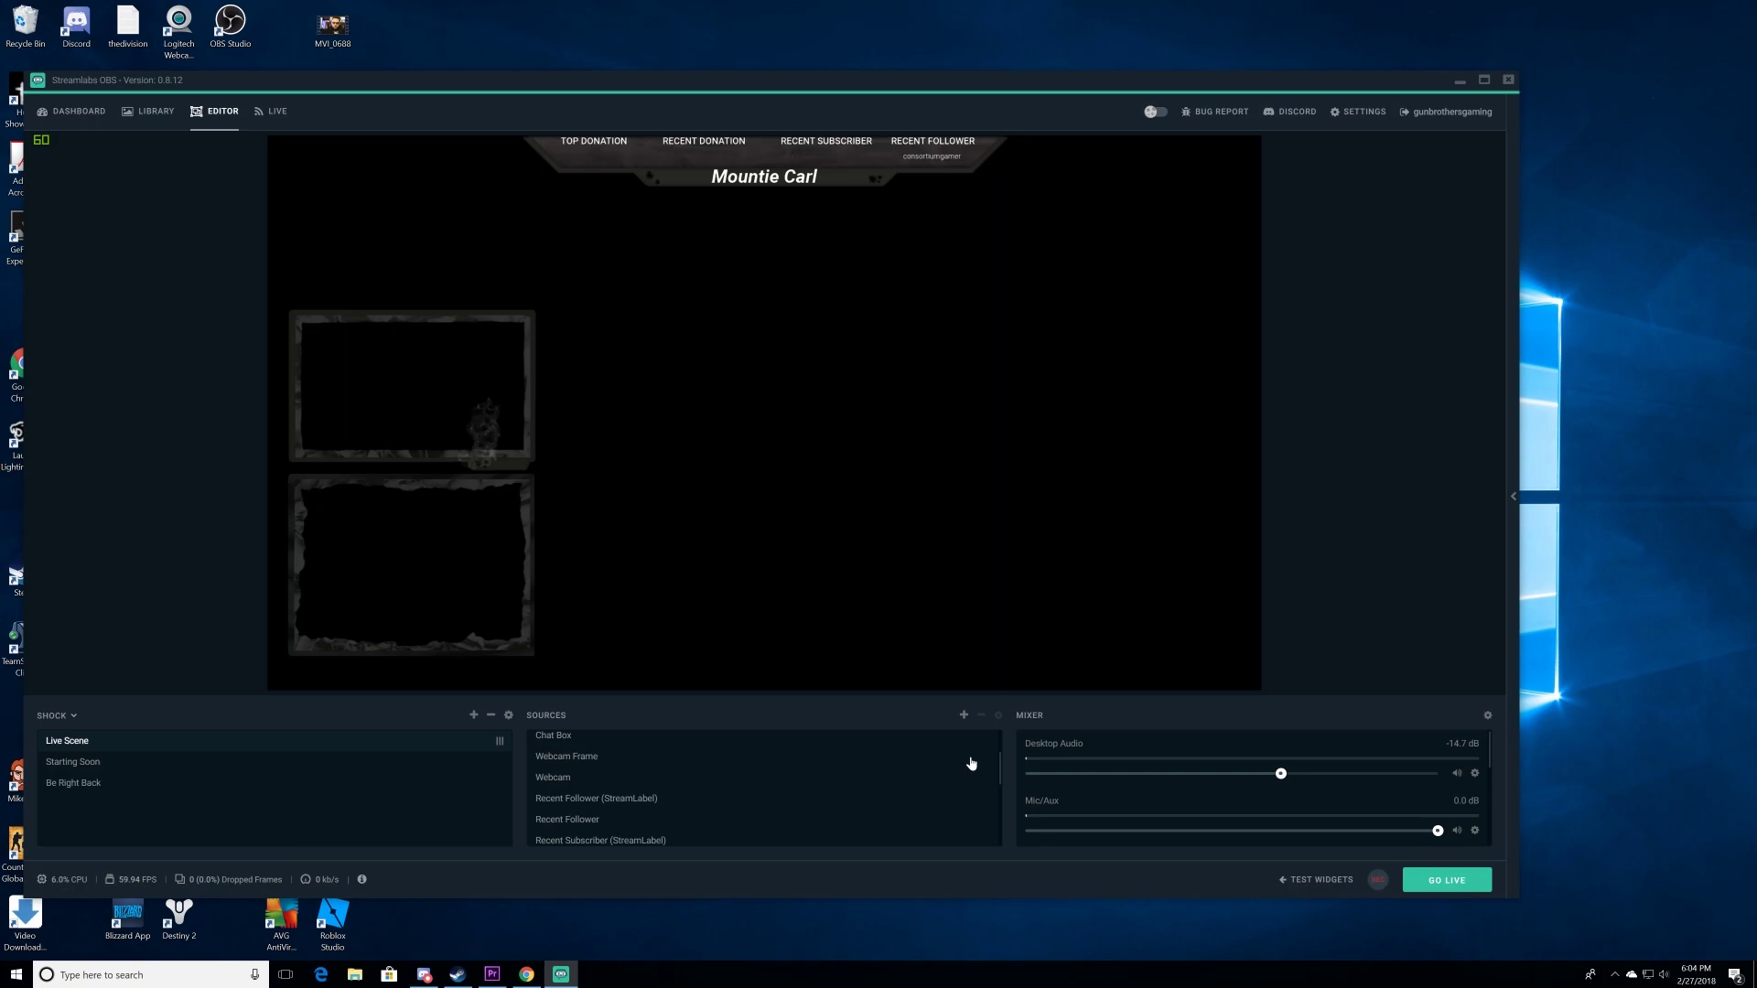
pyautogui.click(969, 758)
pyautogui.click(969, 758)
pyautogui.scroll(3, 900, 823)
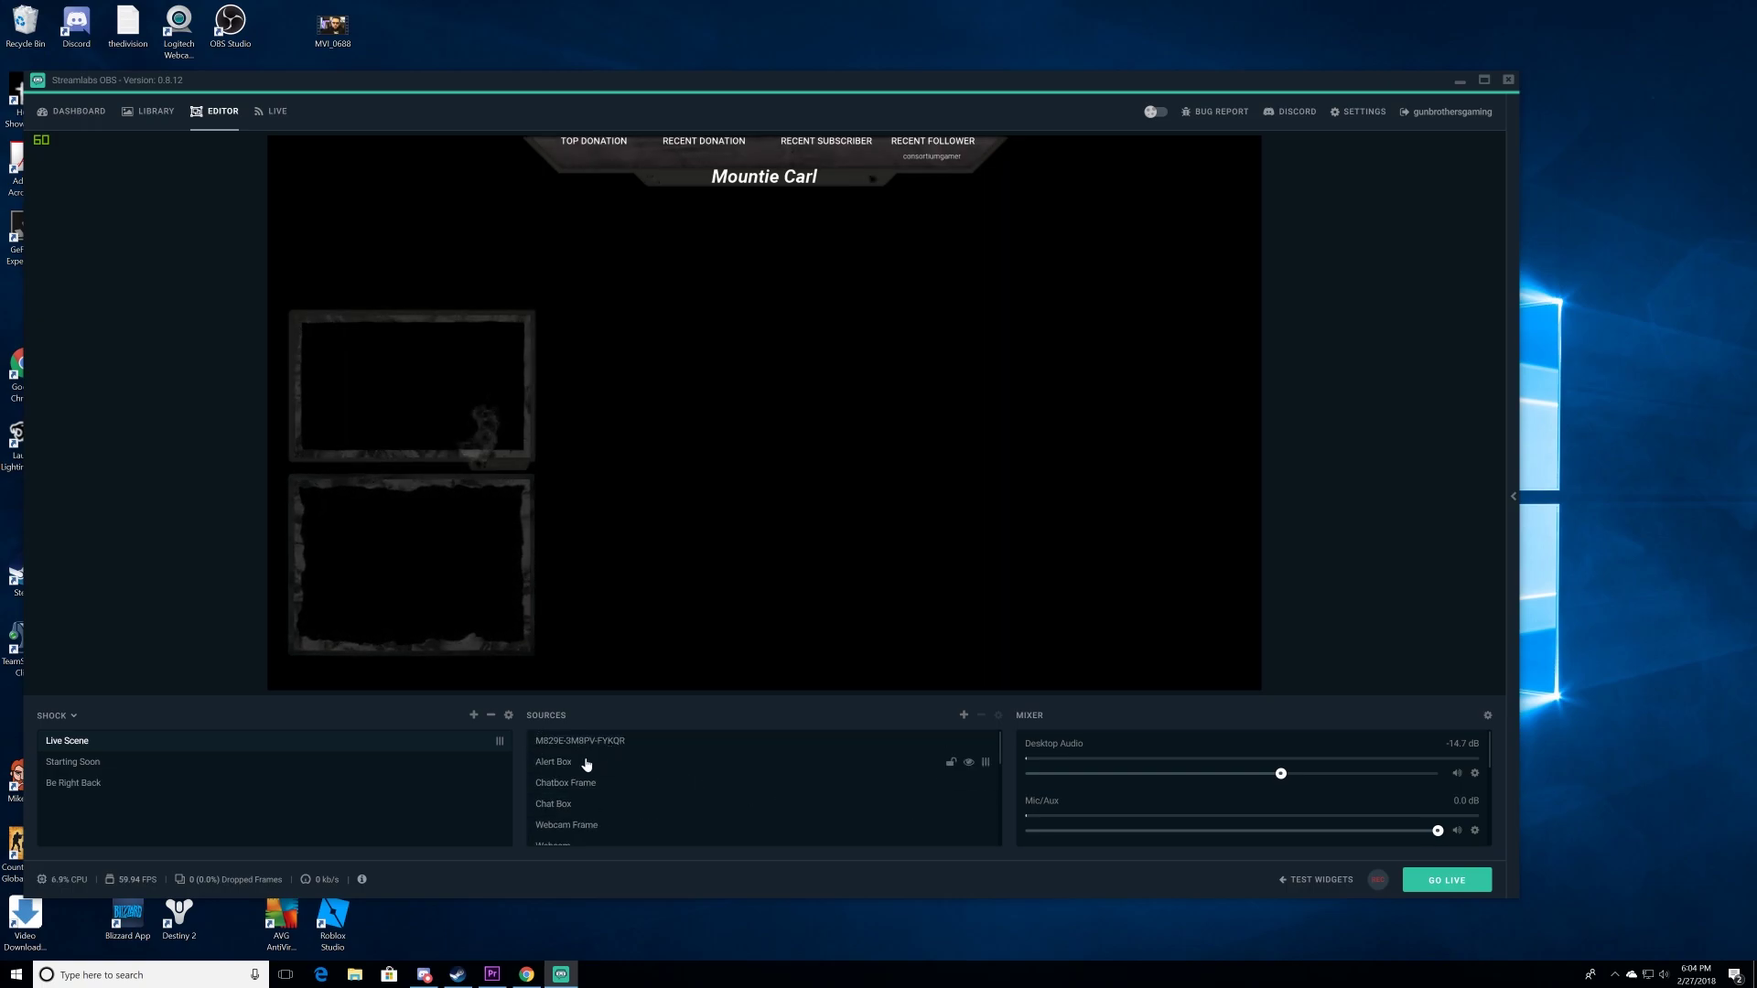
pyautogui.scroll(-1, 614, 780)
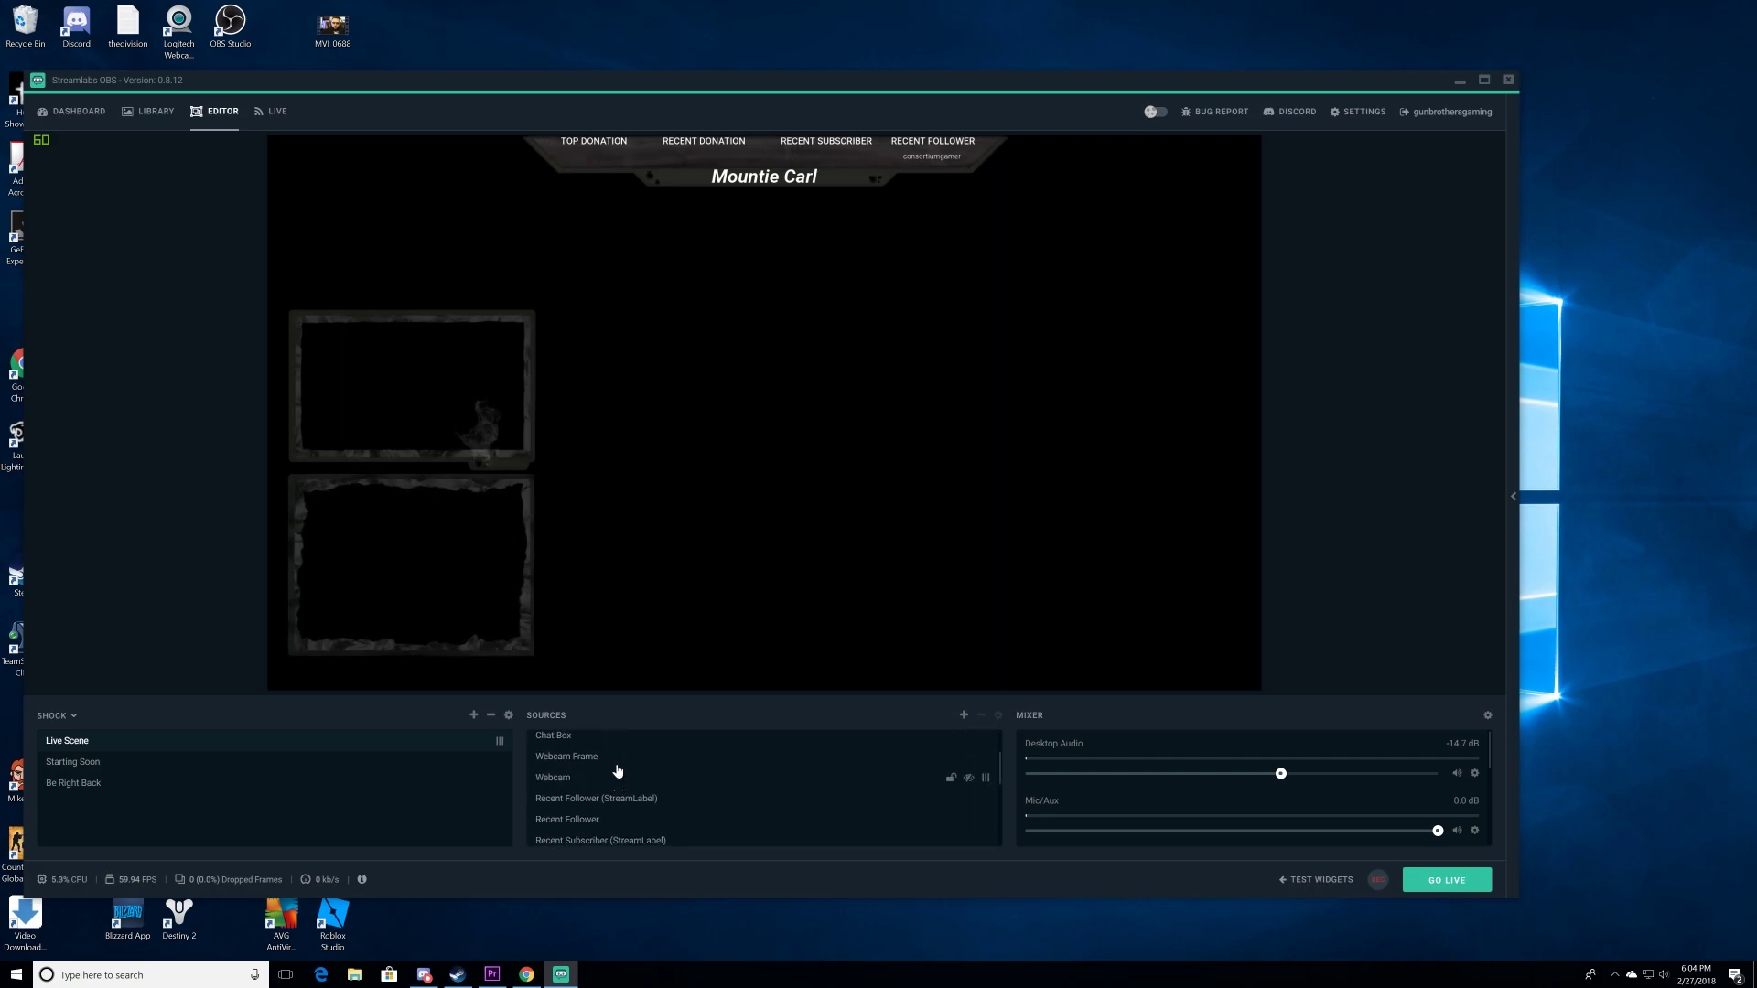
pyautogui.scroll(1, 618, 772)
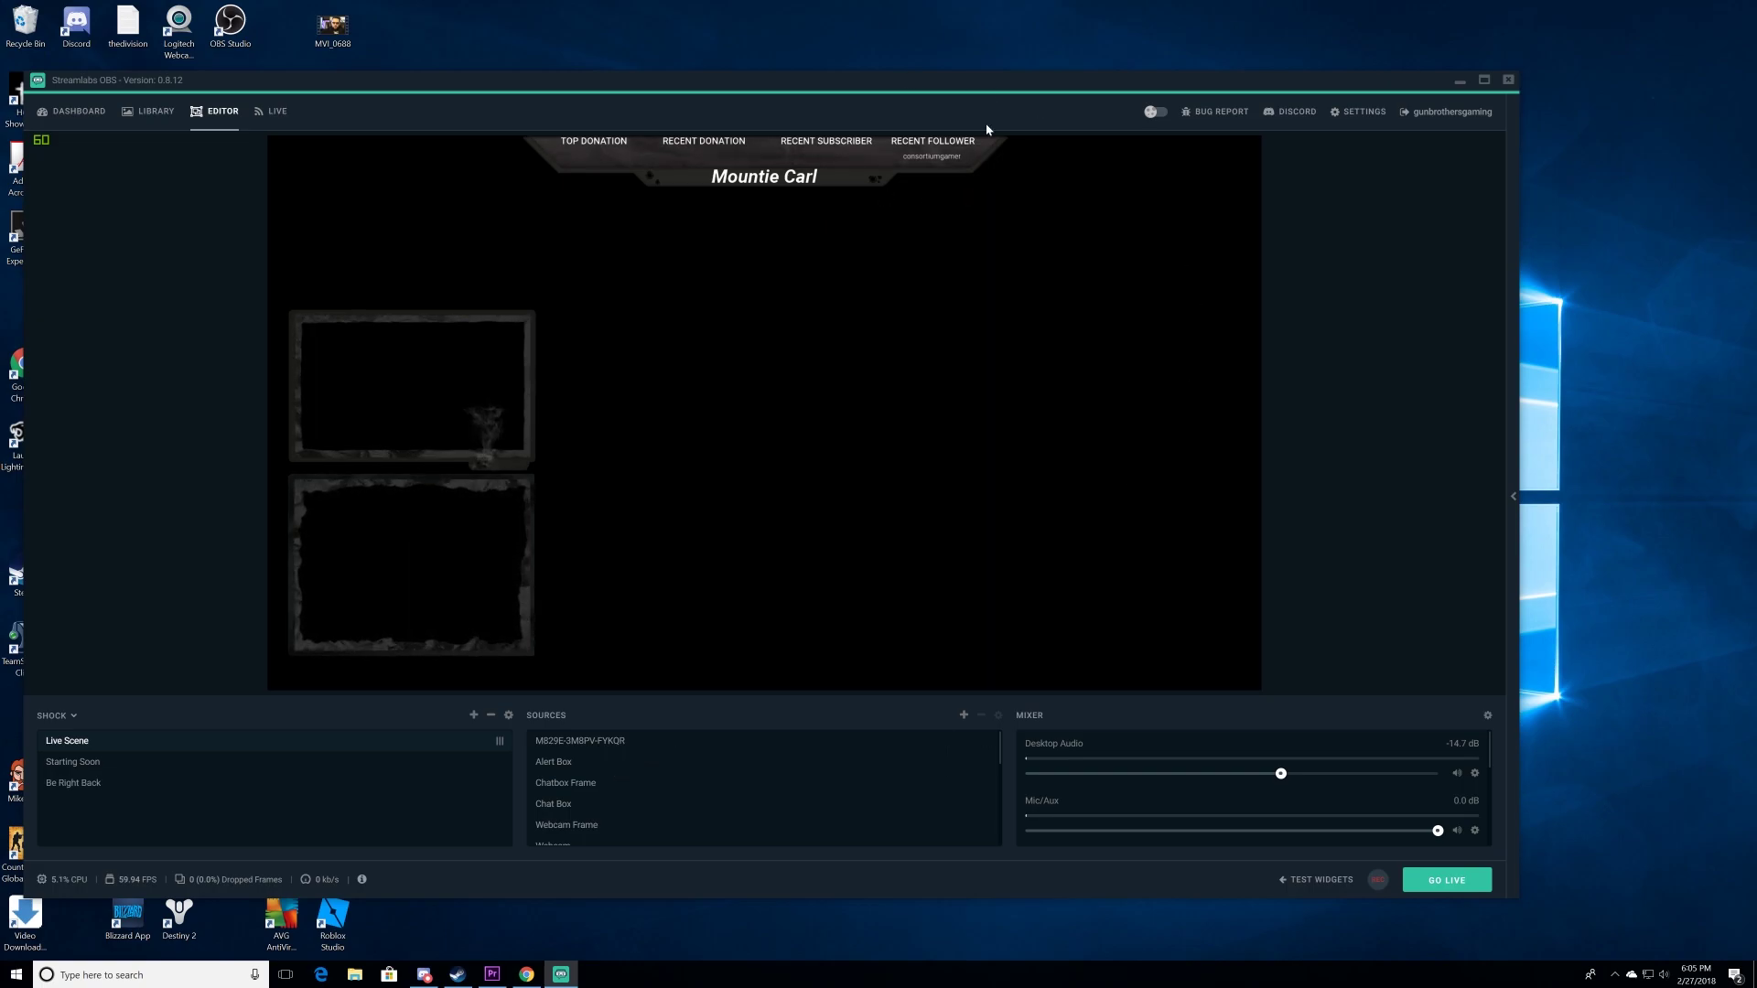
pyautogui.scroll(-3, 688, 781)
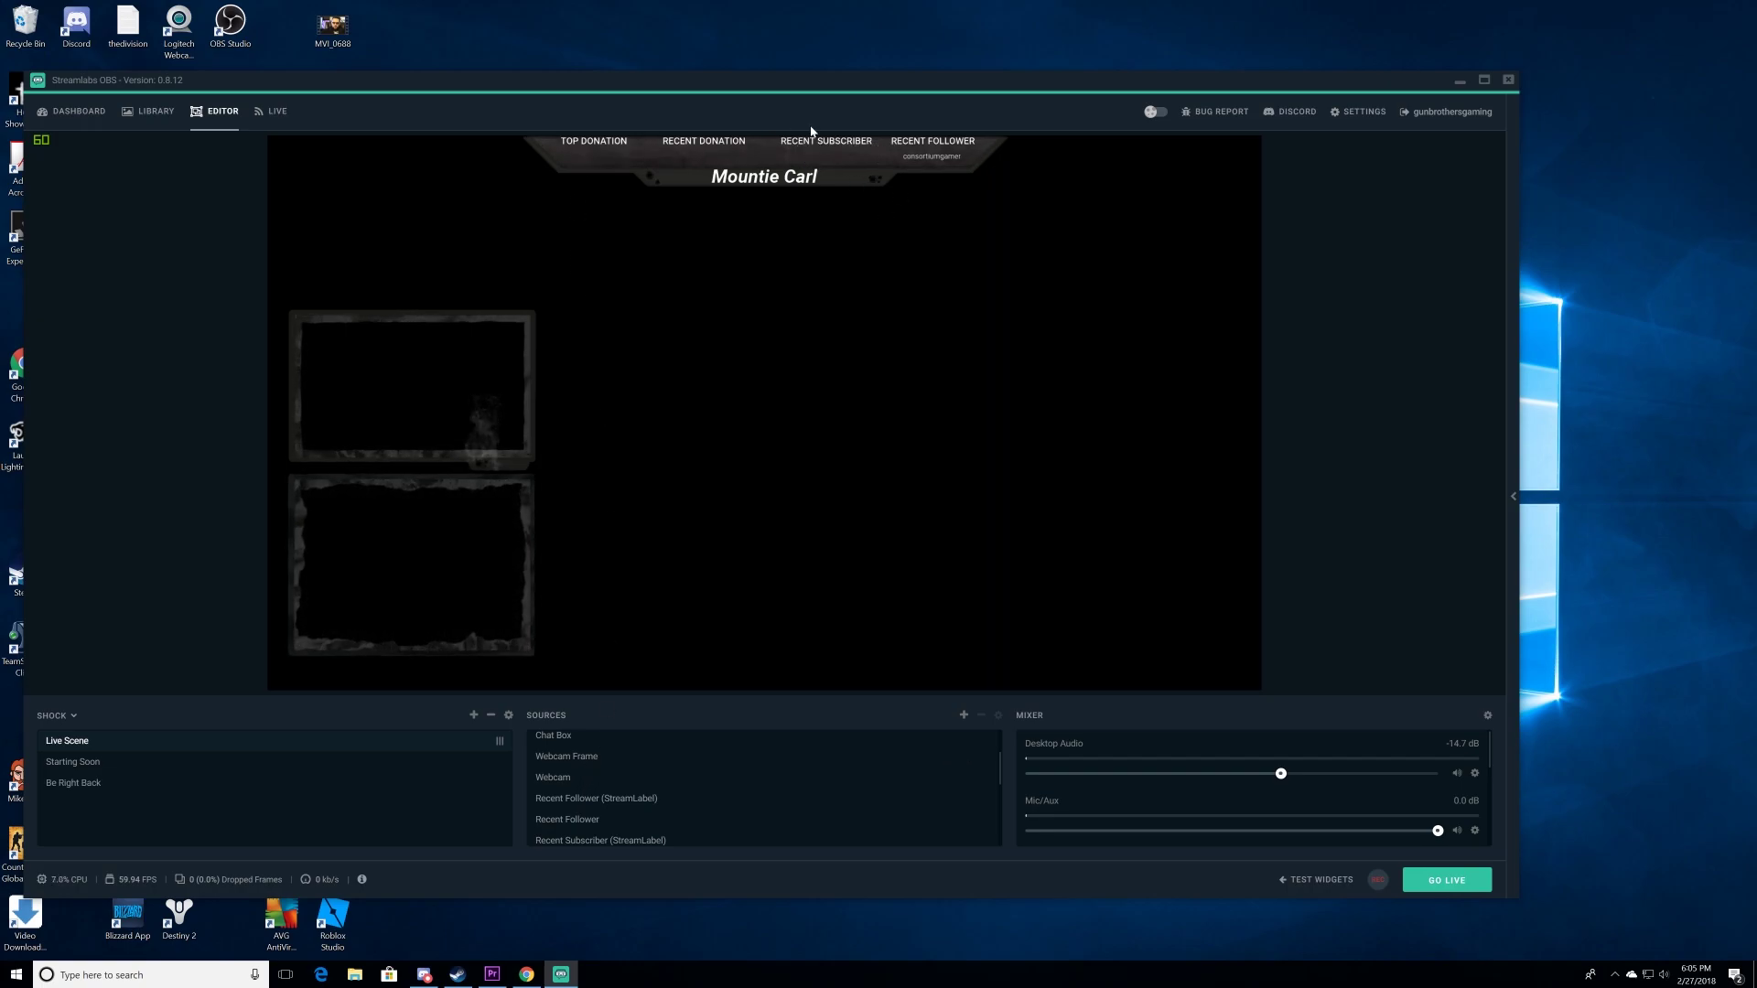
# - Select Recent Follower, Recent Subscriber, Name Header, Mike Dies, Game Capture and Header sources, then open Add Source
pyautogui.click(601, 801)
pyautogui.click(592, 822)
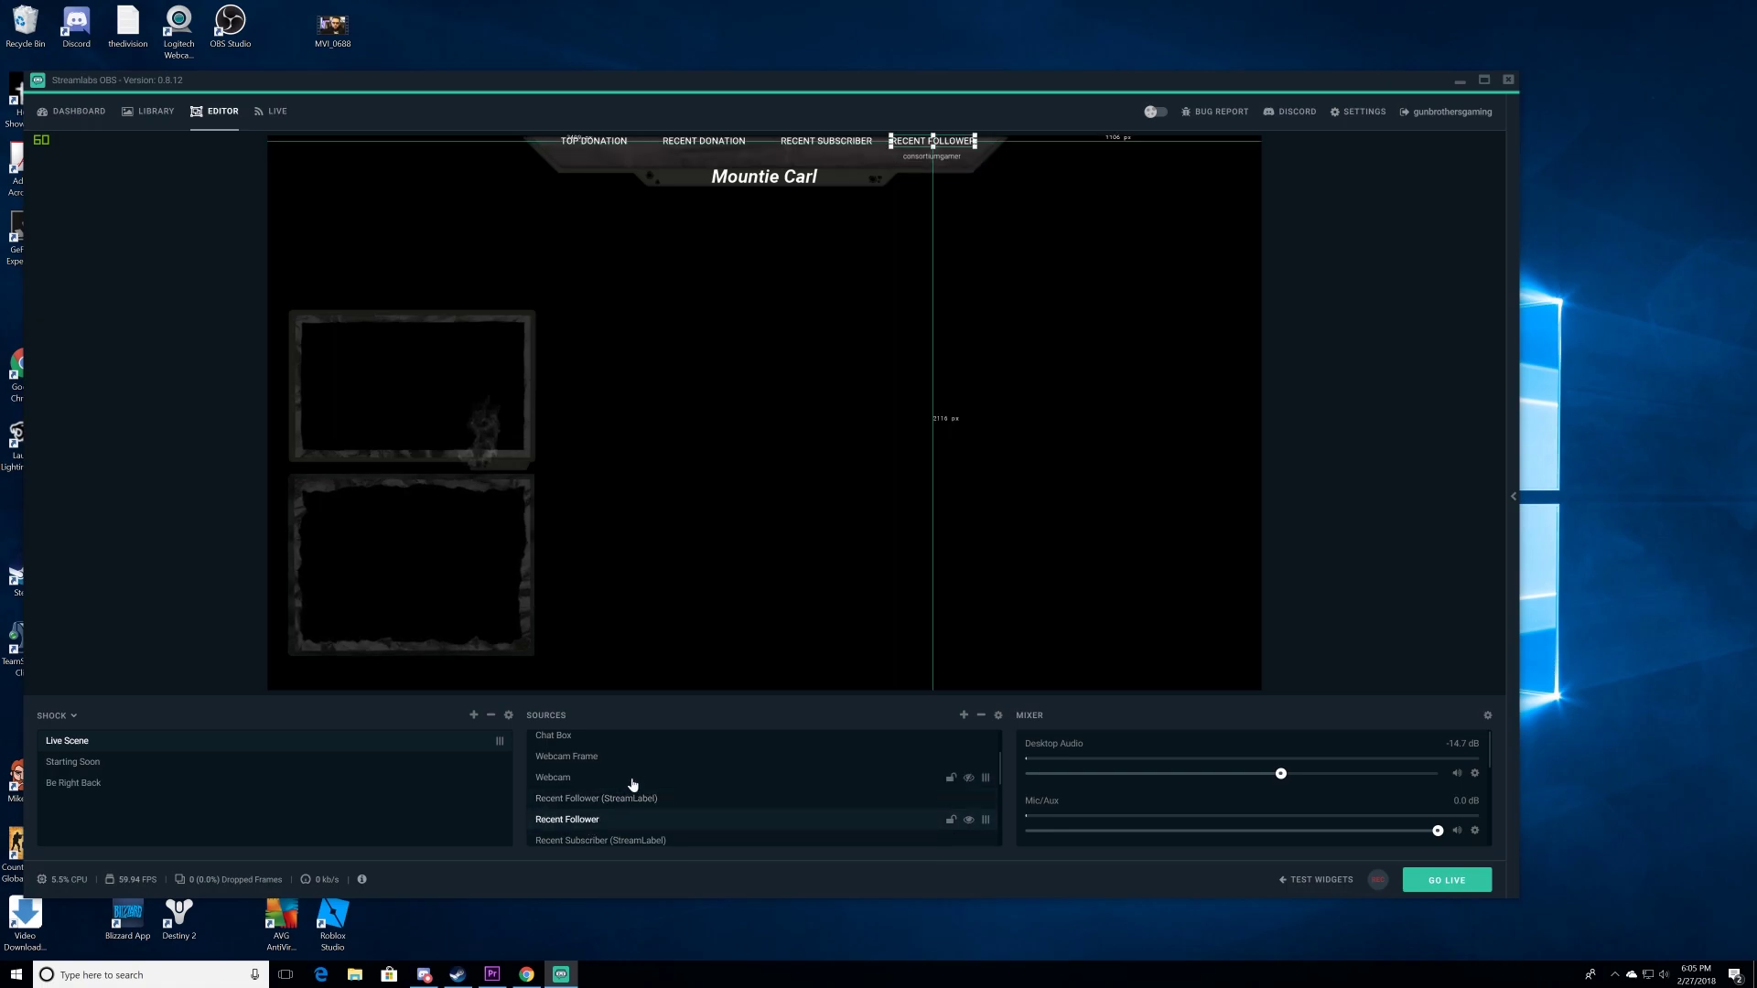
pyautogui.scroll(-2, 632, 784)
pyautogui.click(611, 790)
pyautogui.scroll(-2, 611, 791)
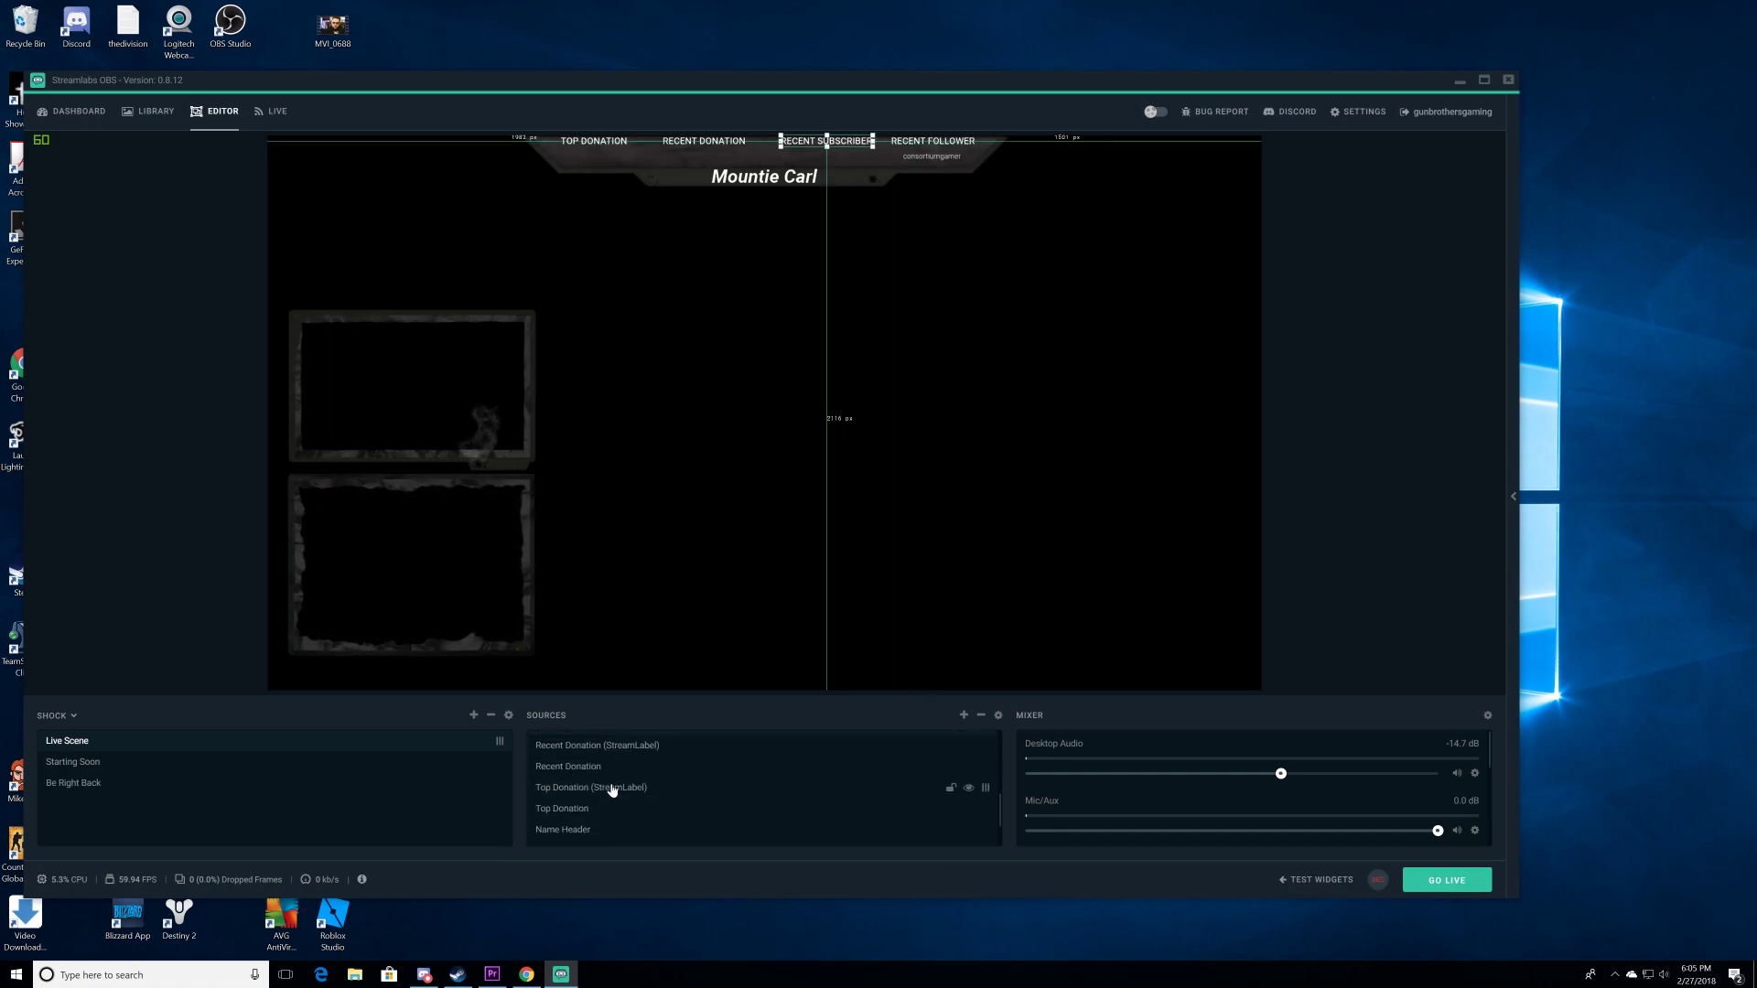
pyautogui.scroll(-2, 612, 790)
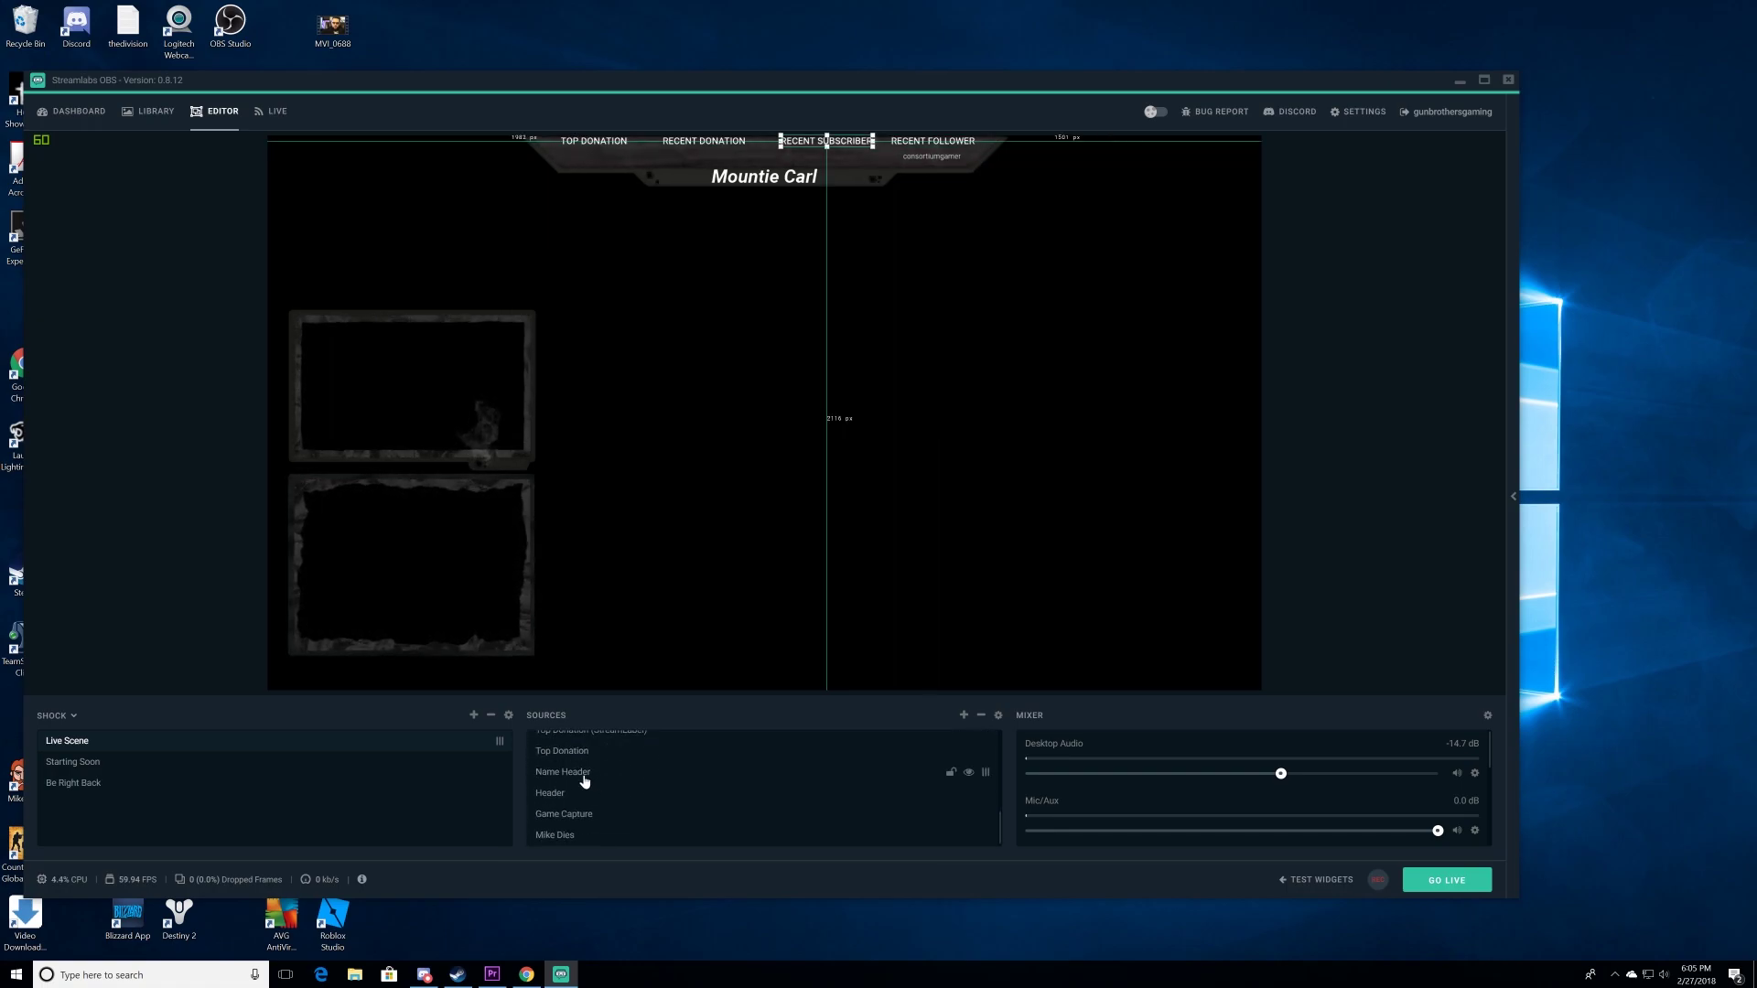
pyautogui.click(585, 776)
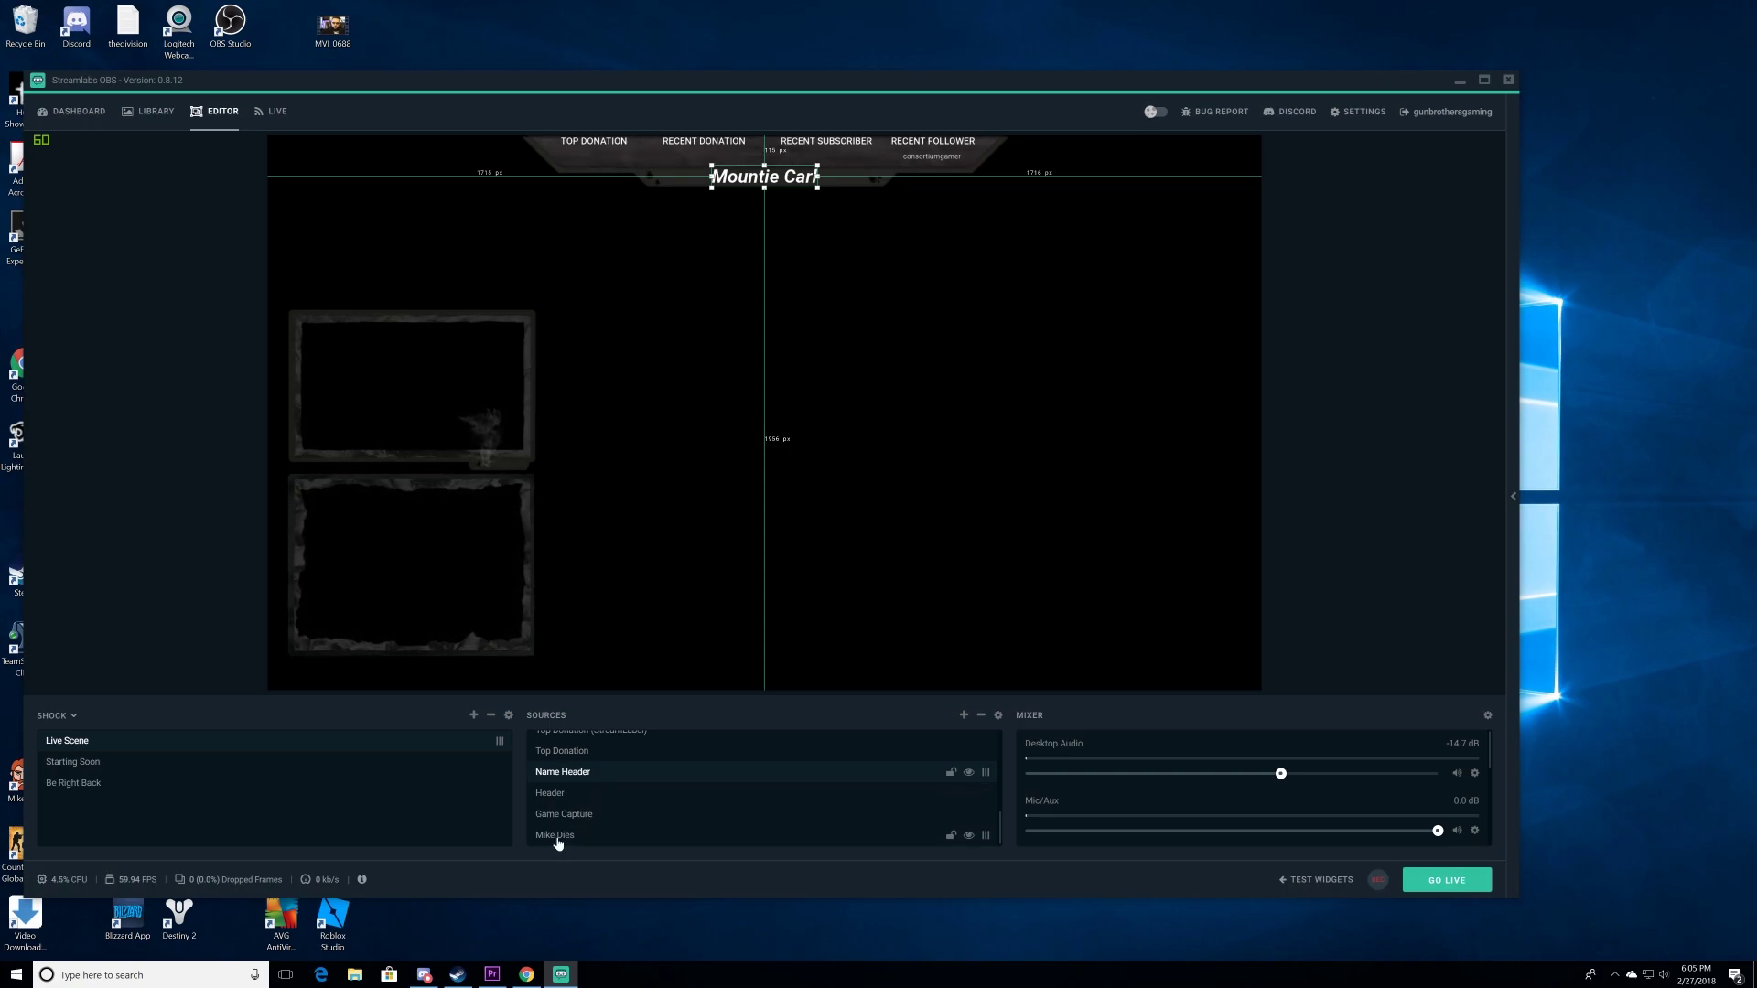
pyautogui.click(557, 836)
pyautogui.click(563, 816)
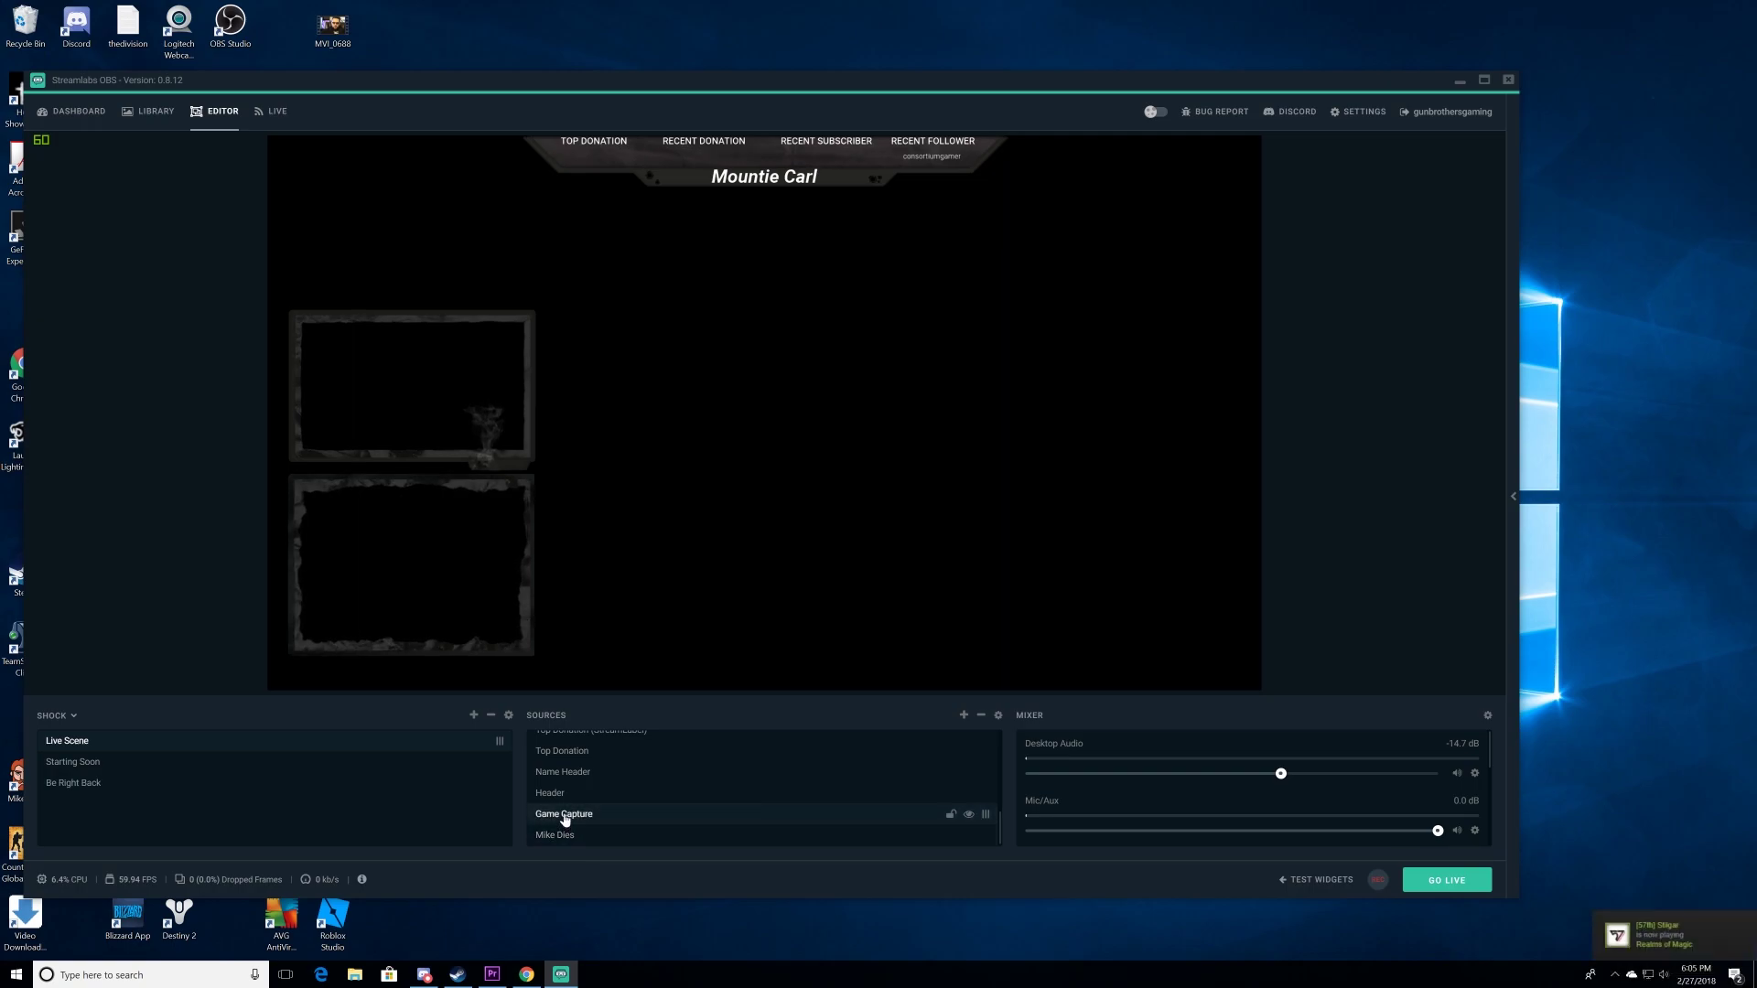
pyautogui.click(558, 793)
pyautogui.click(560, 774)
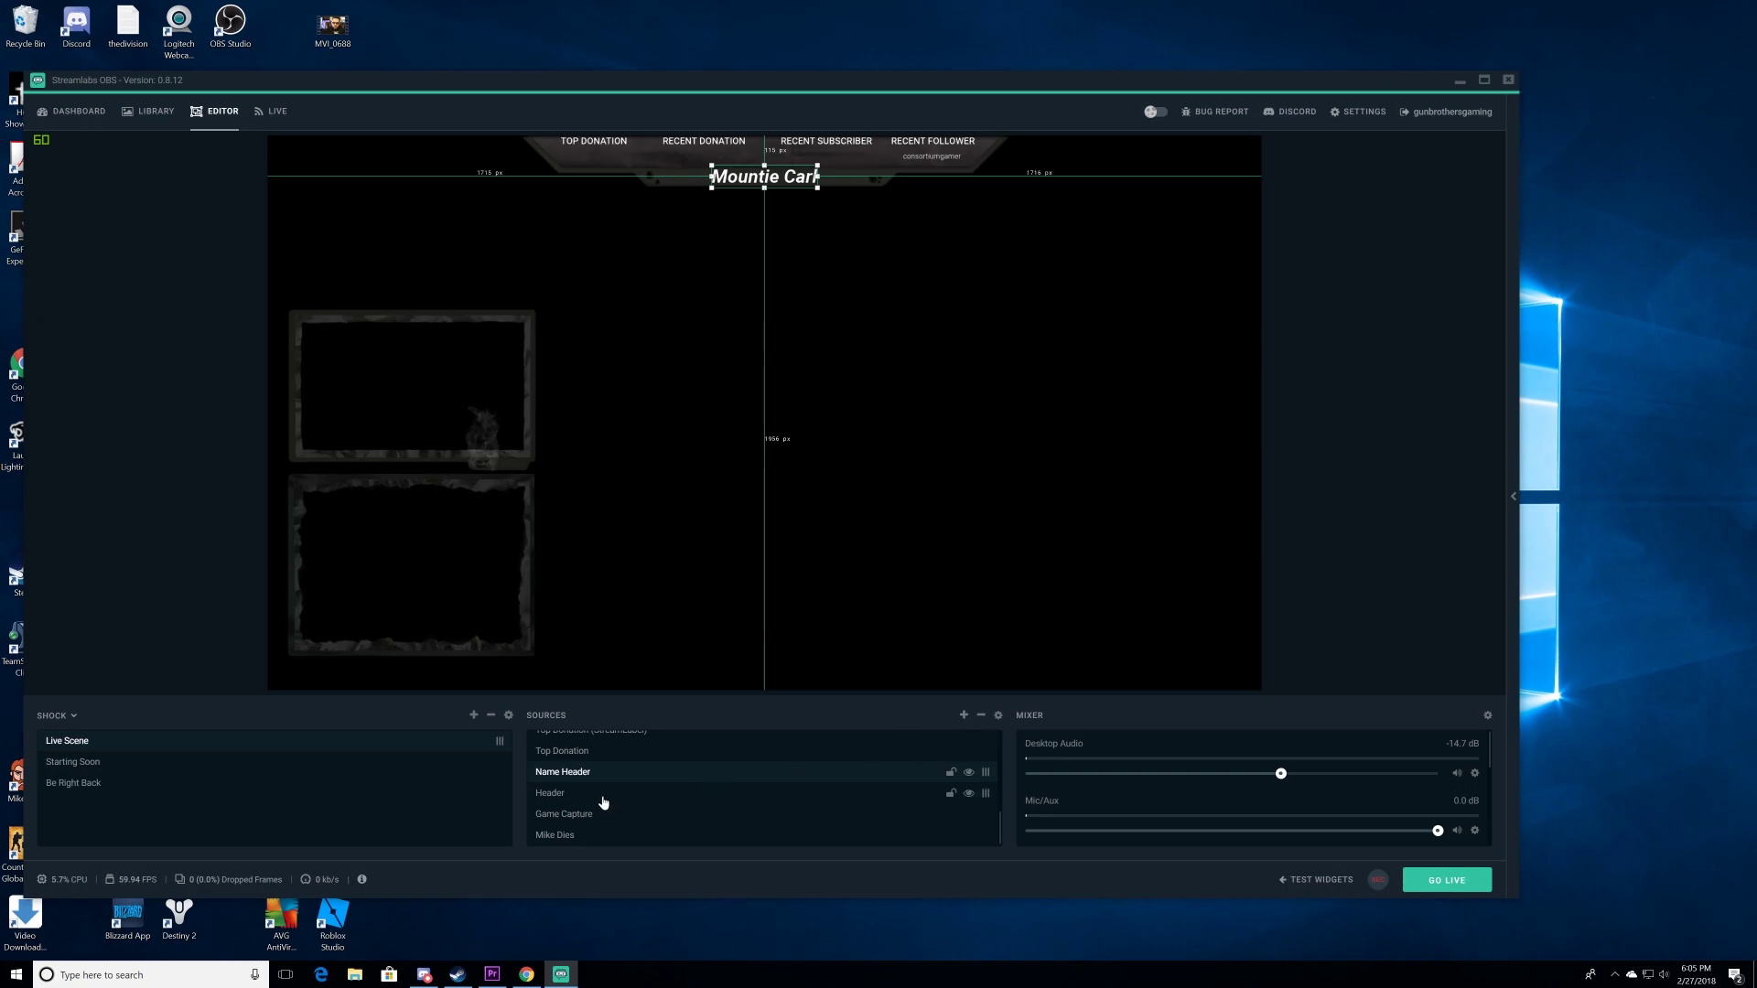
pyautogui.click(962, 716)
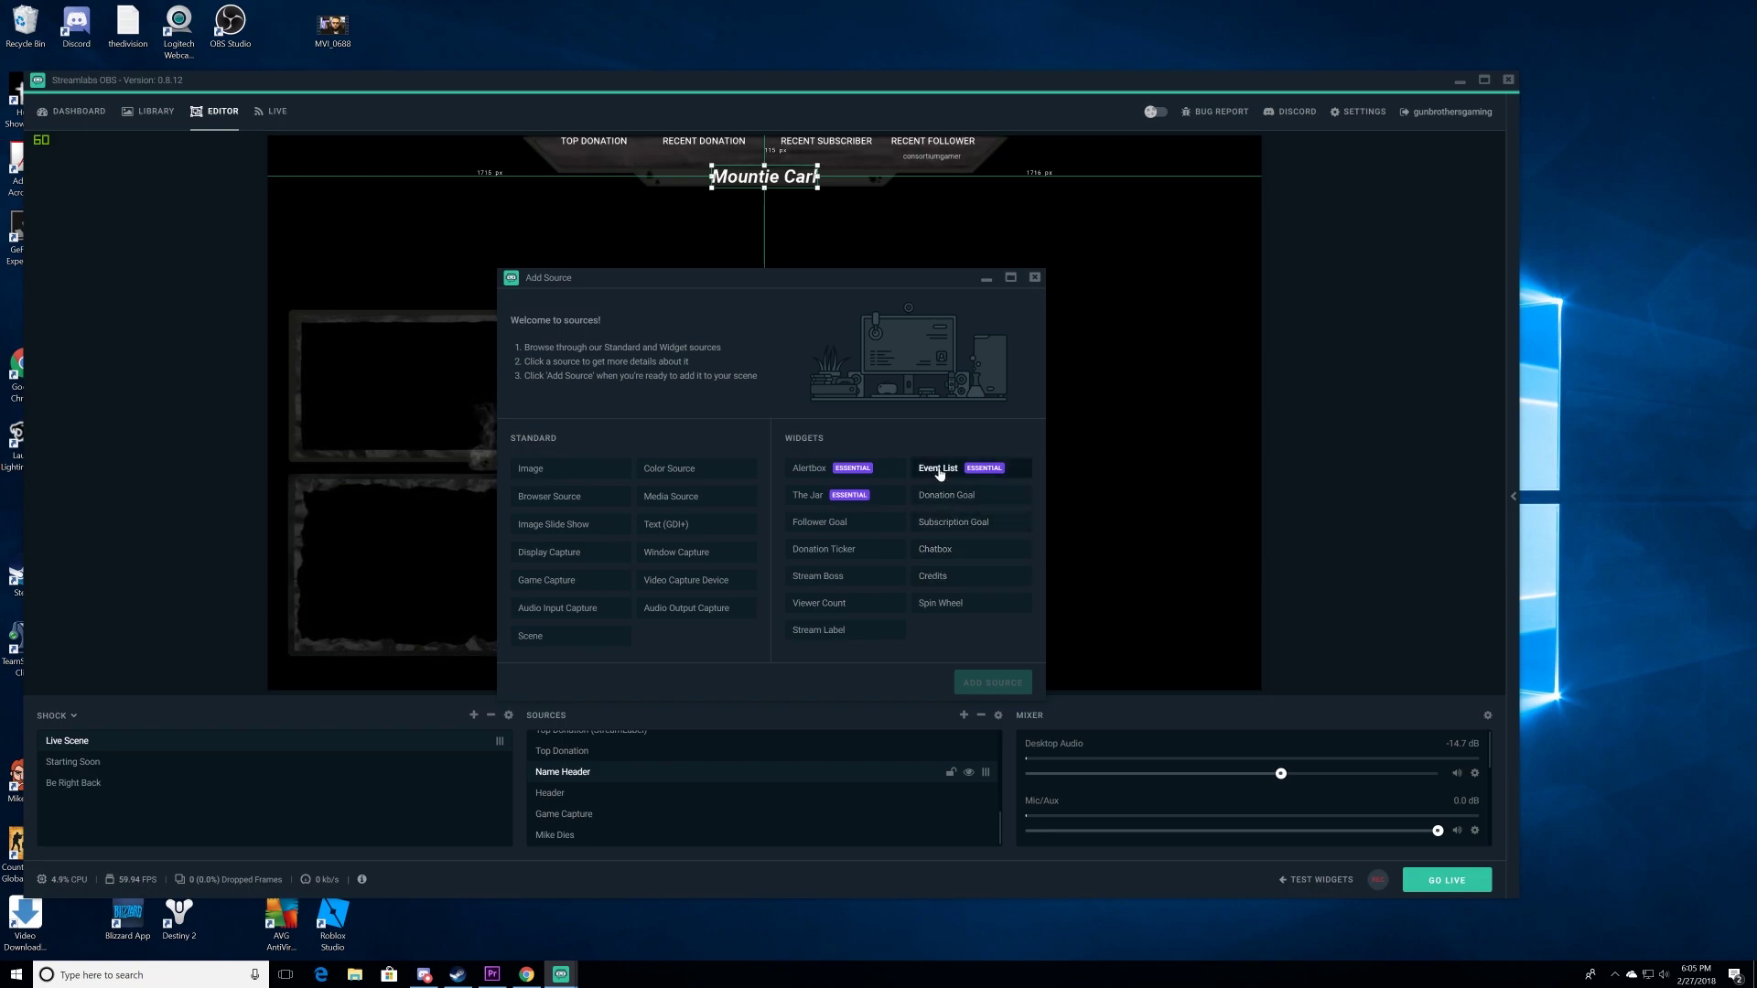
# - Preview the Alertbox widget, then choose The Jar tip widget and add it as a source
pyautogui.click(814, 474)
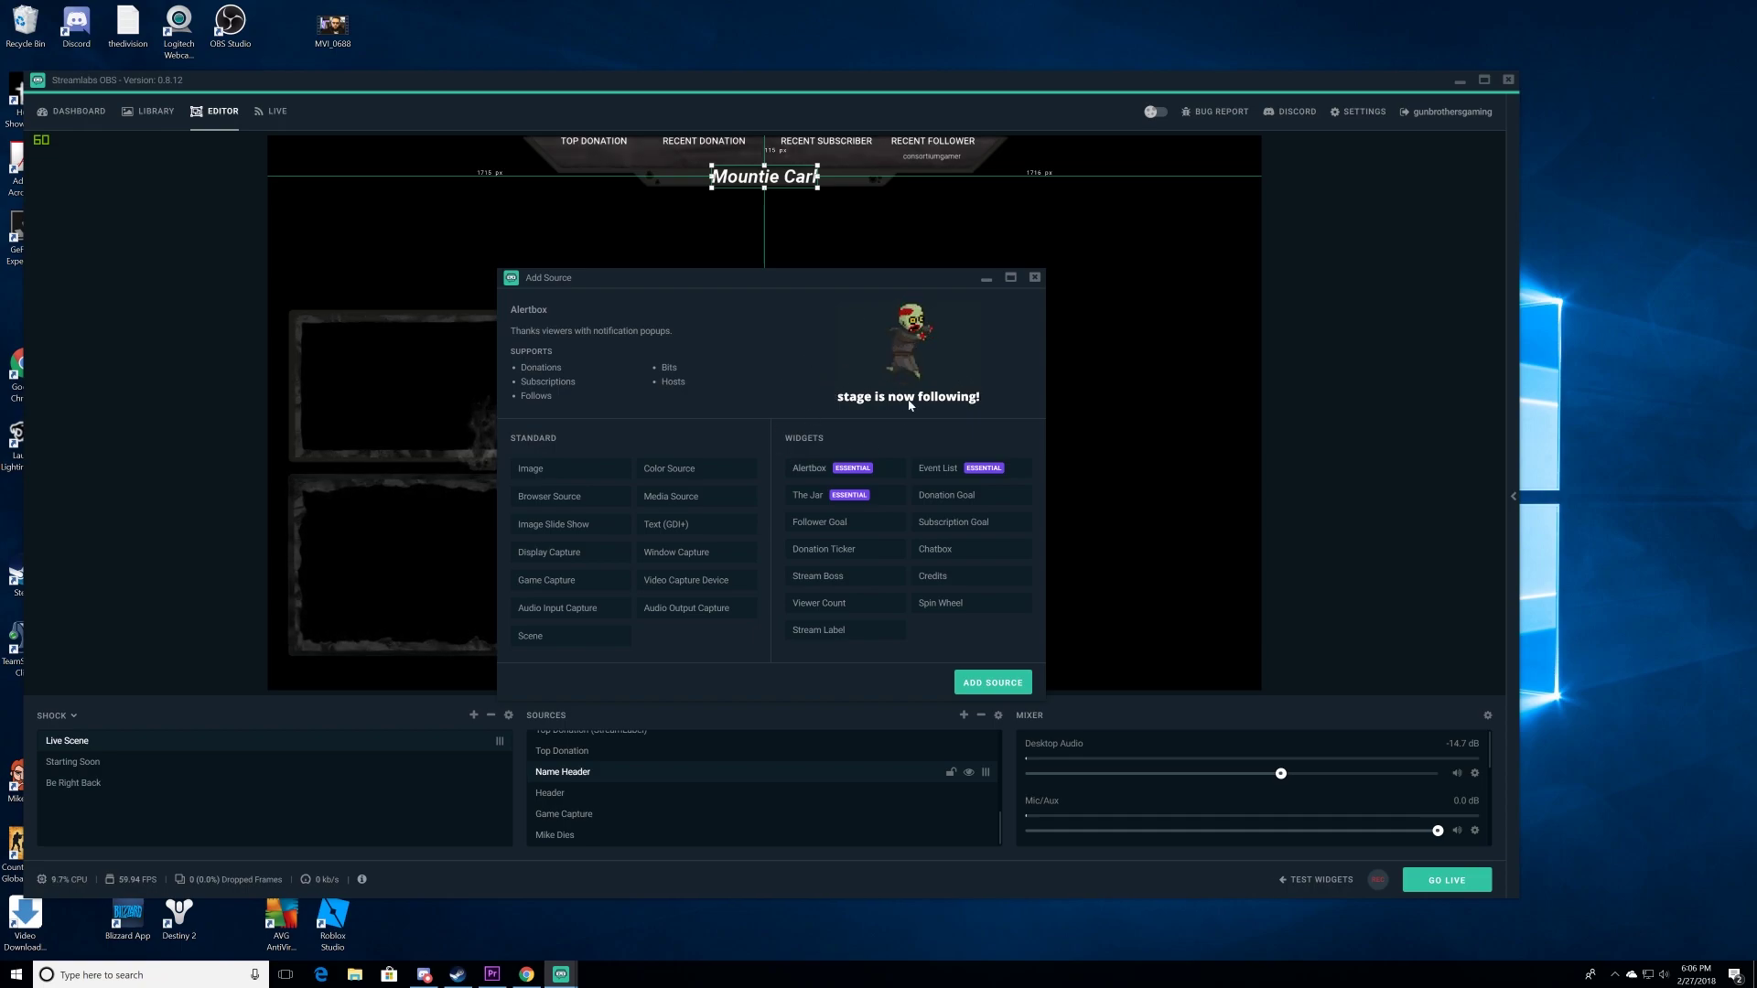
pyautogui.click(887, 502)
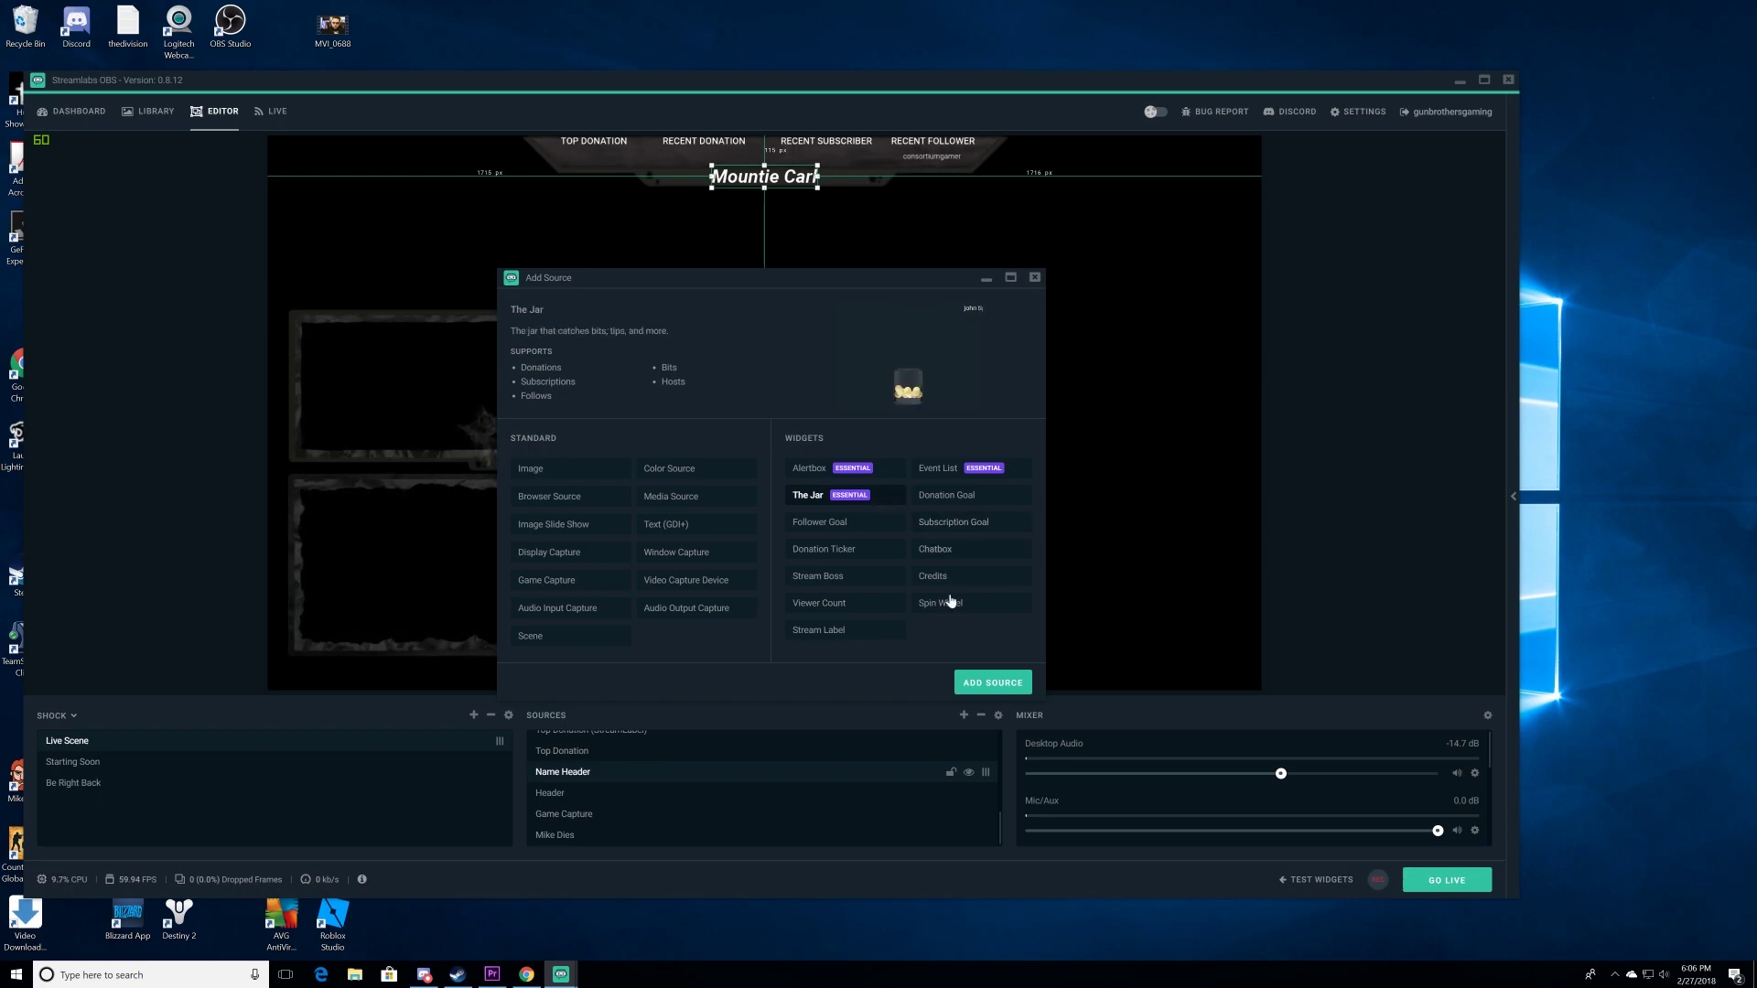
pyautogui.click(988, 687)
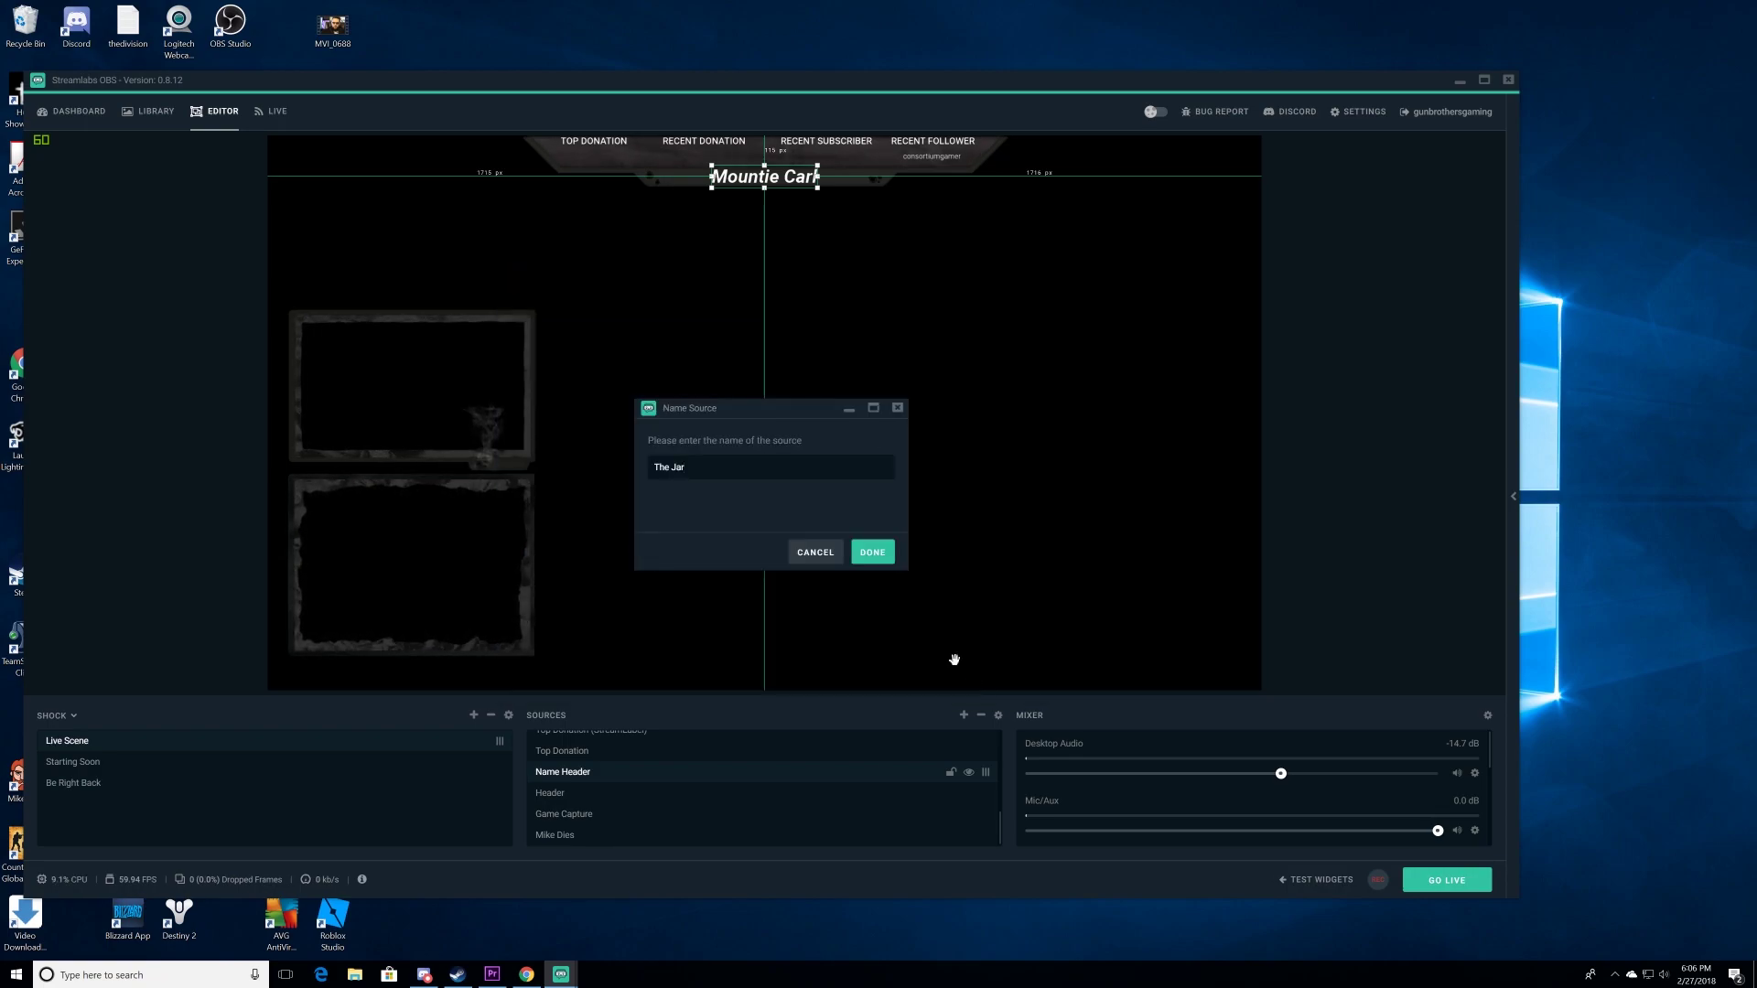
# - Accept the name 'The Jar' and drag the jar into the lower frame's bottom corner
pyautogui.click(882, 554)
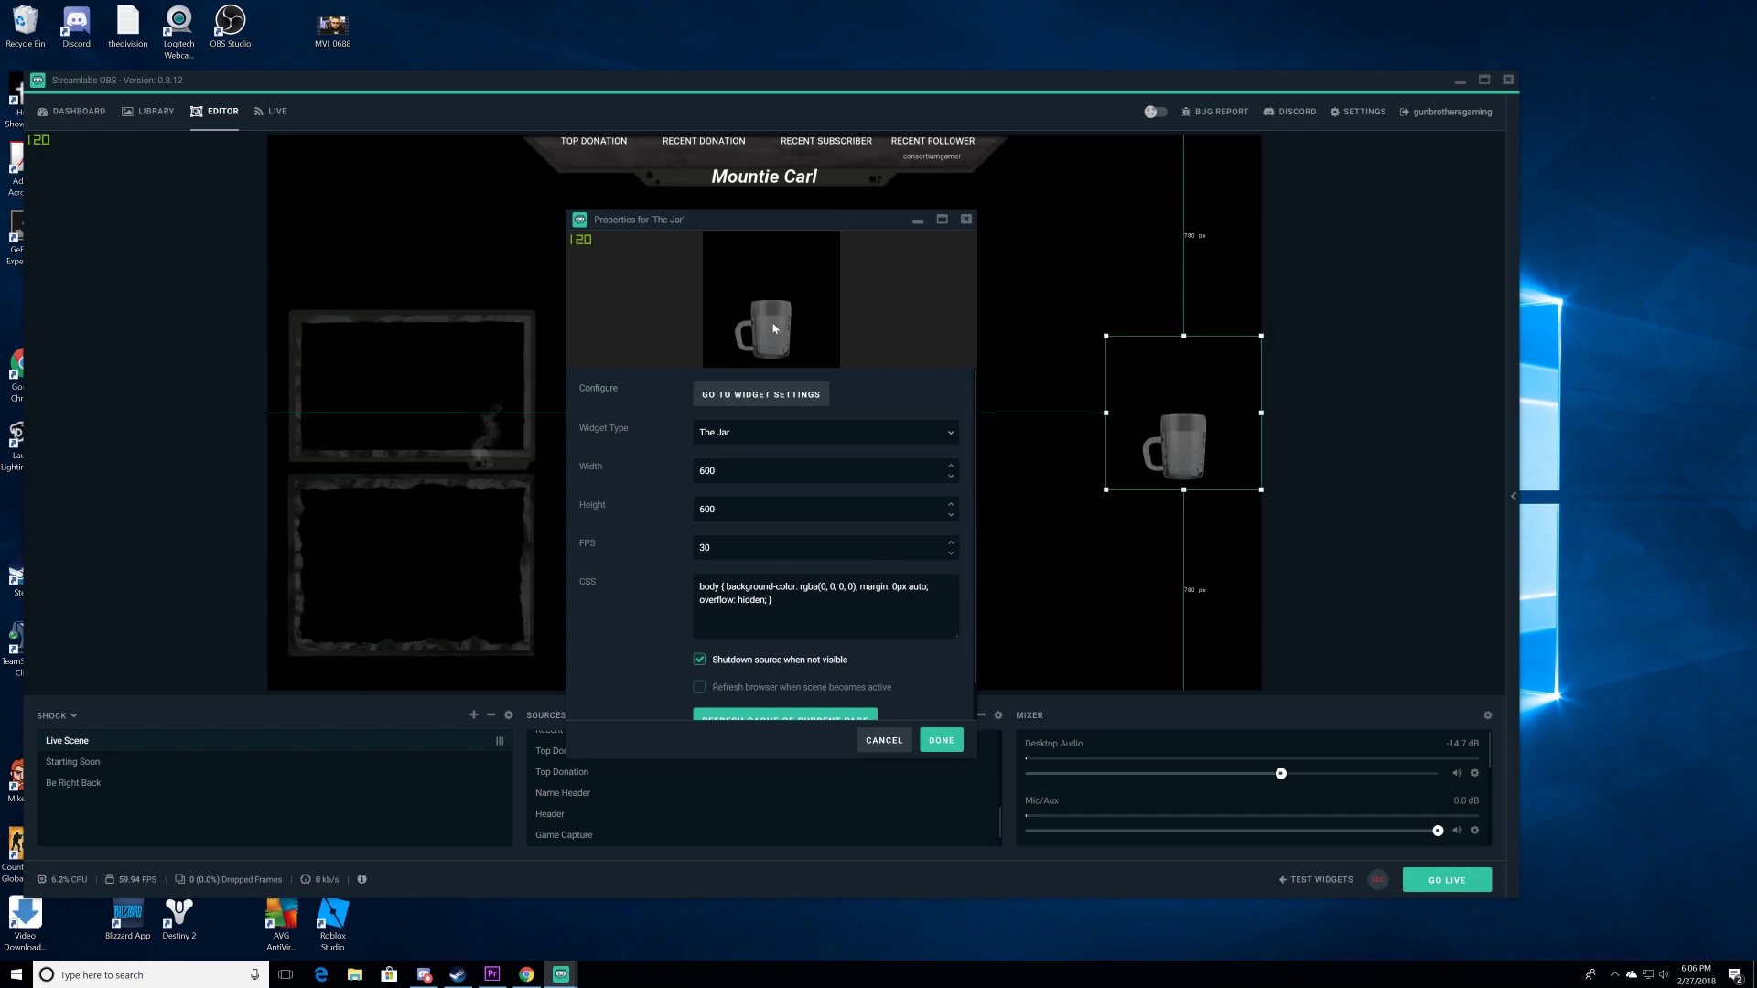
pyautogui.moveTo(1190, 454); pyautogui.dragTo(526, 624)
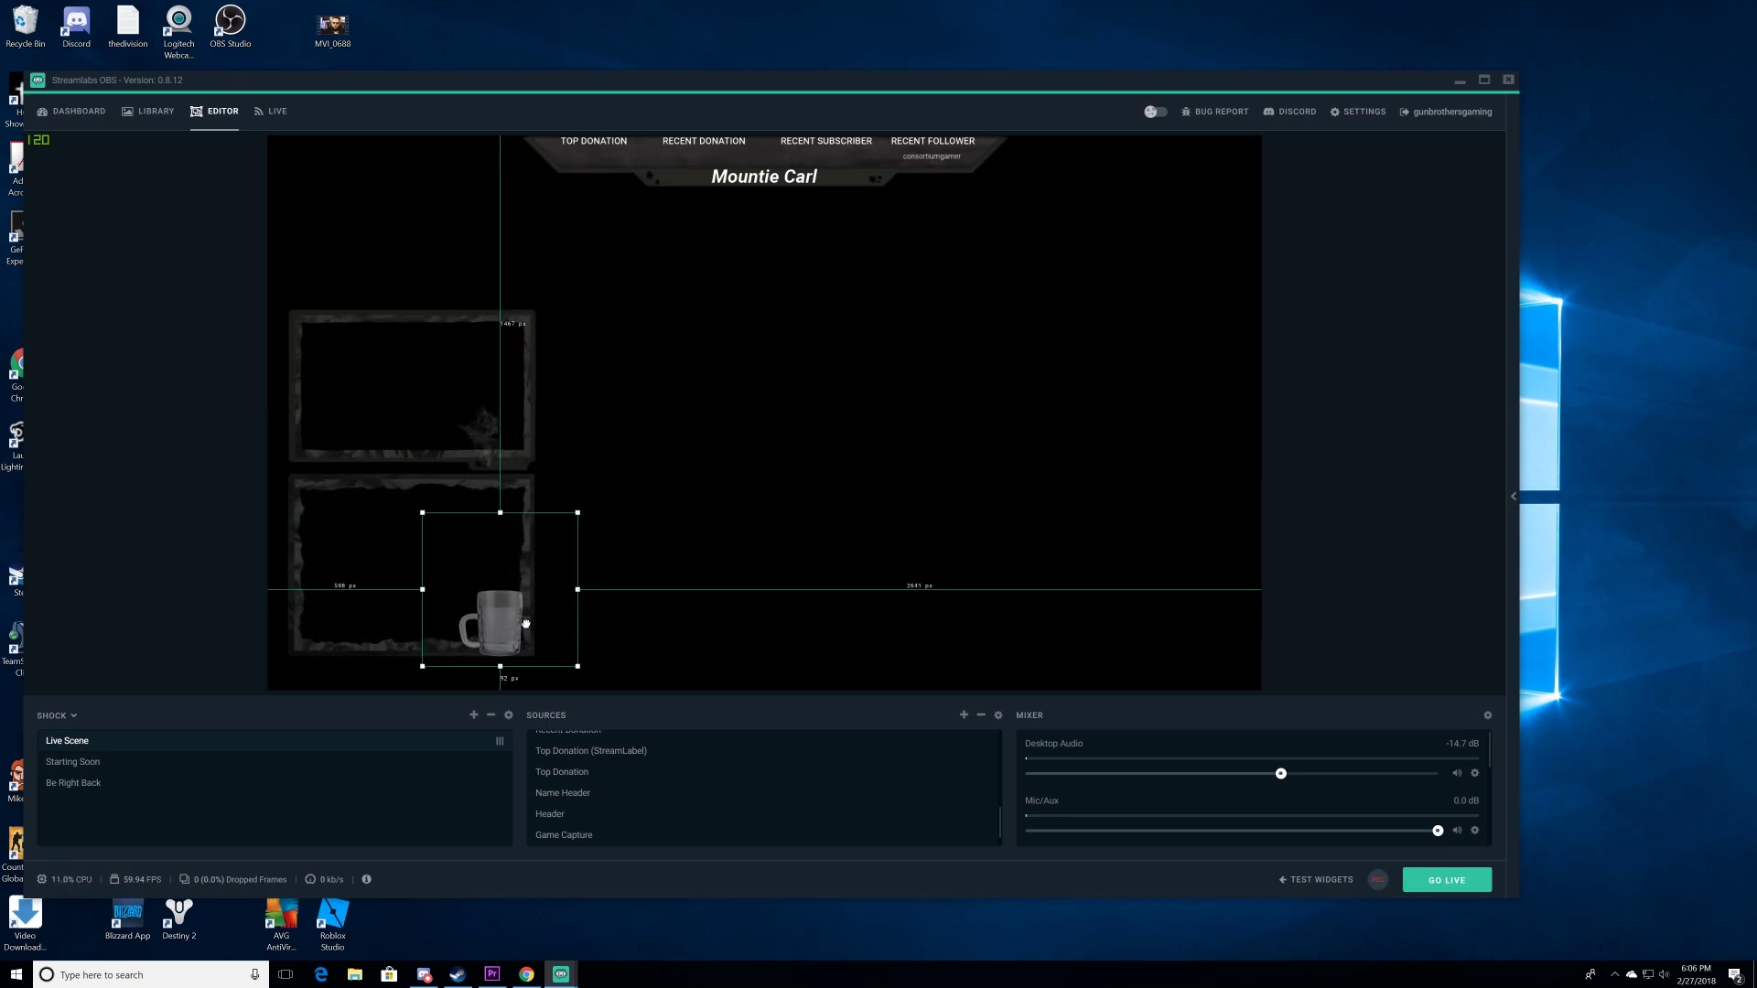
pyautogui.click(693, 647)
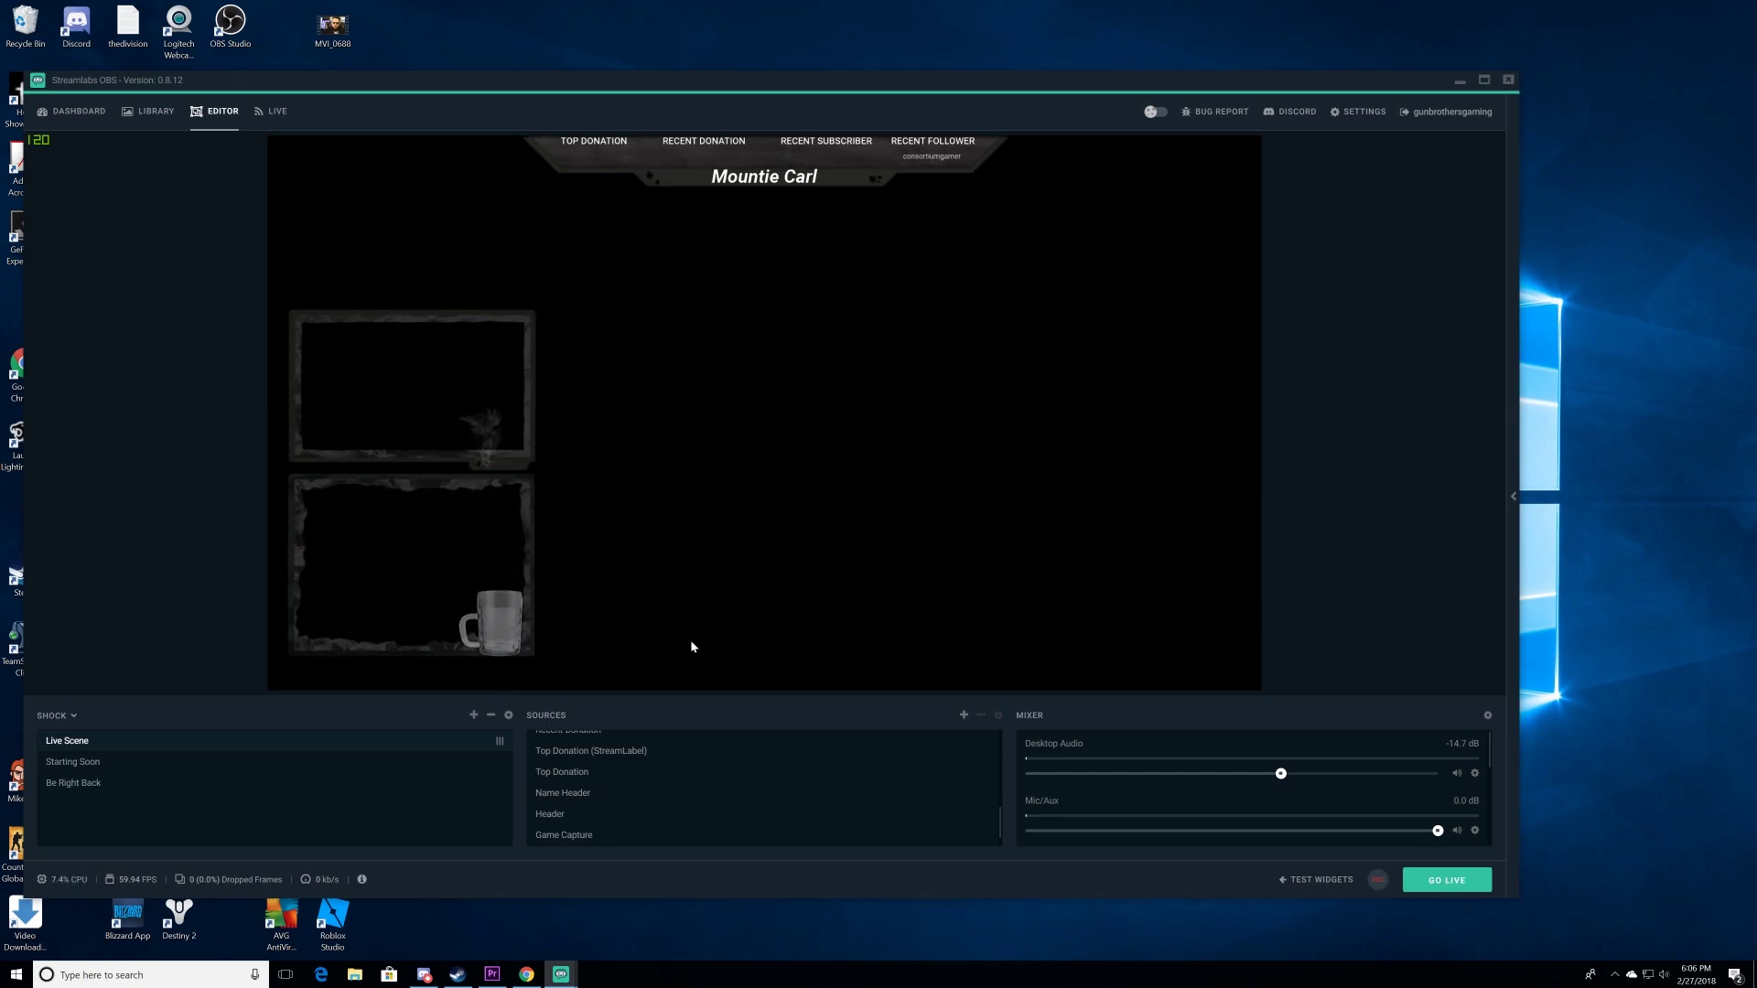
# - In The Jar's properties, uncheck 'Shutdown source when not visible', refresh the page cache, and close
pyautogui.moveTo(561, 973)
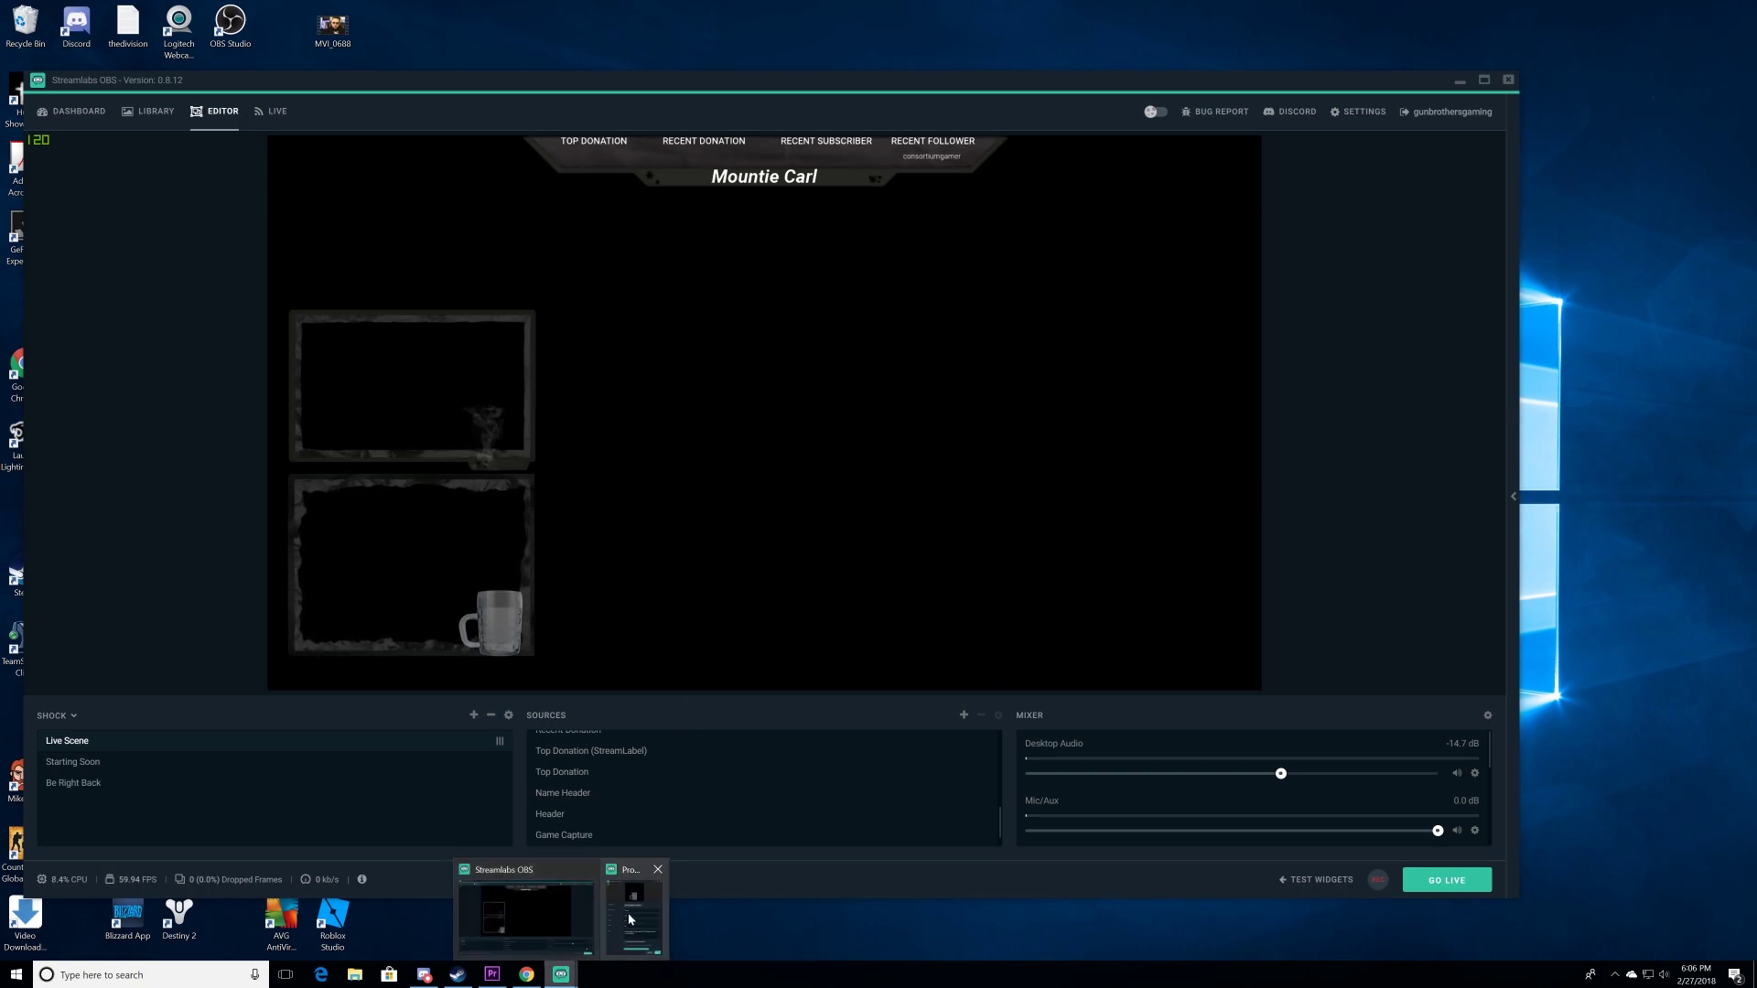
pyautogui.click(634, 876)
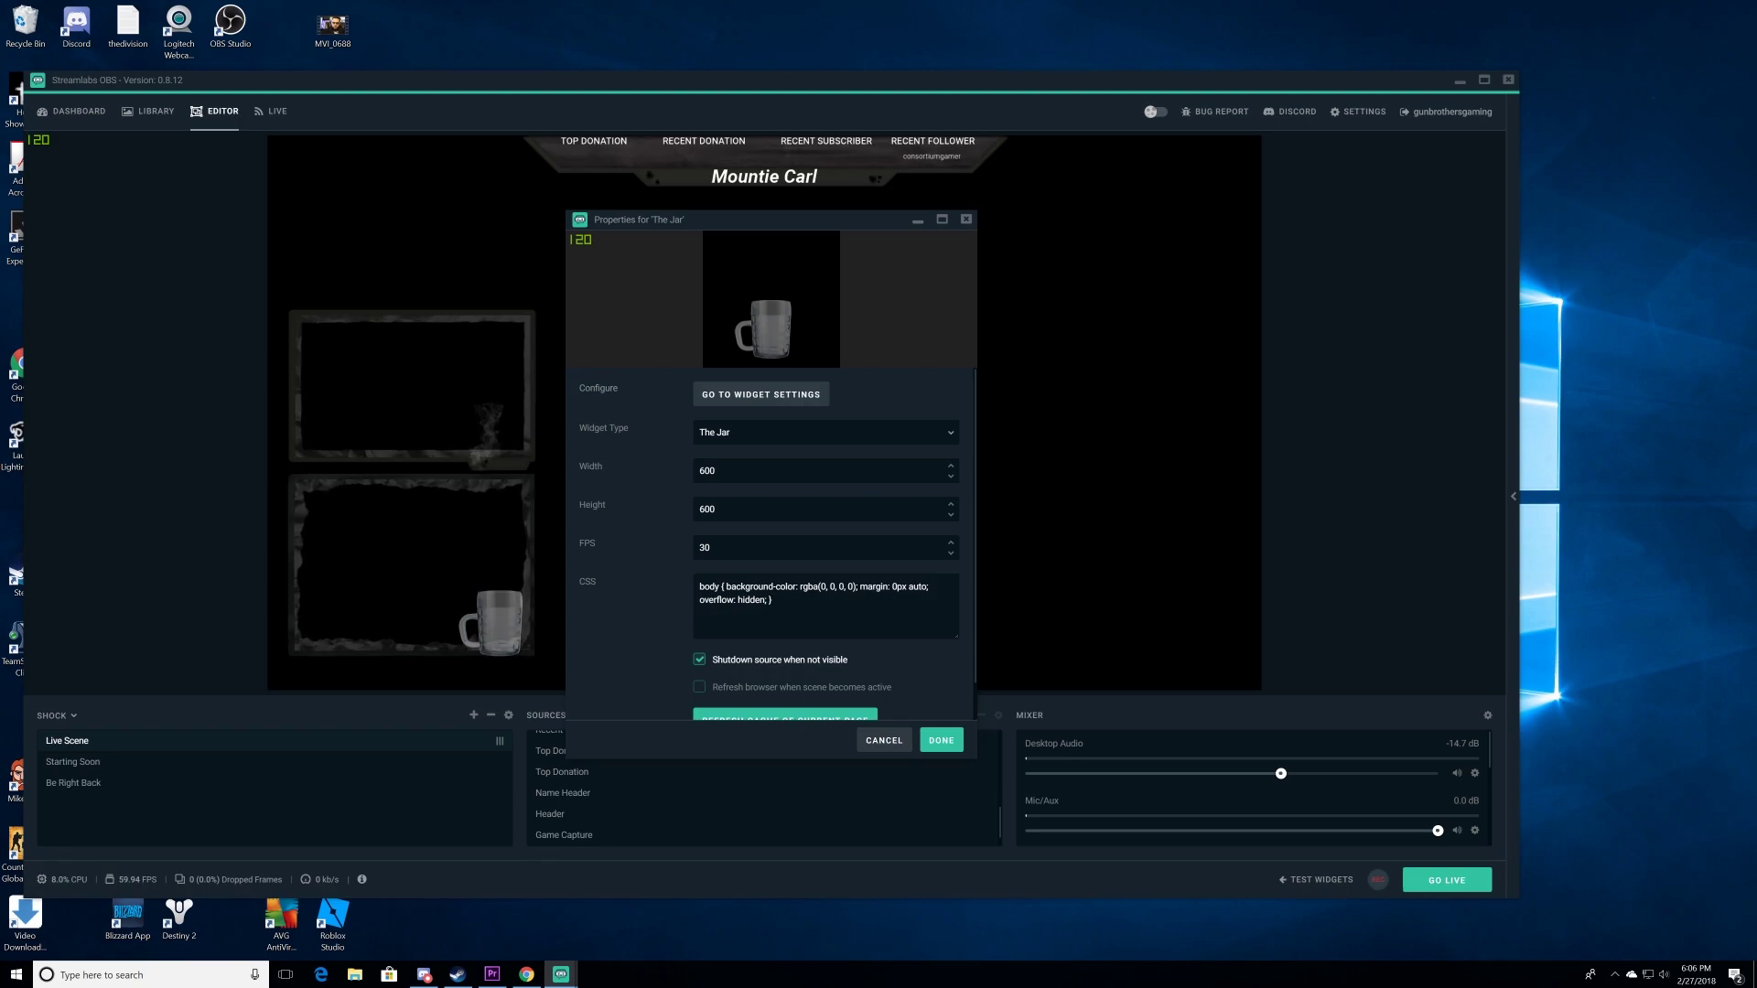
pyautogui.click(699, 659)
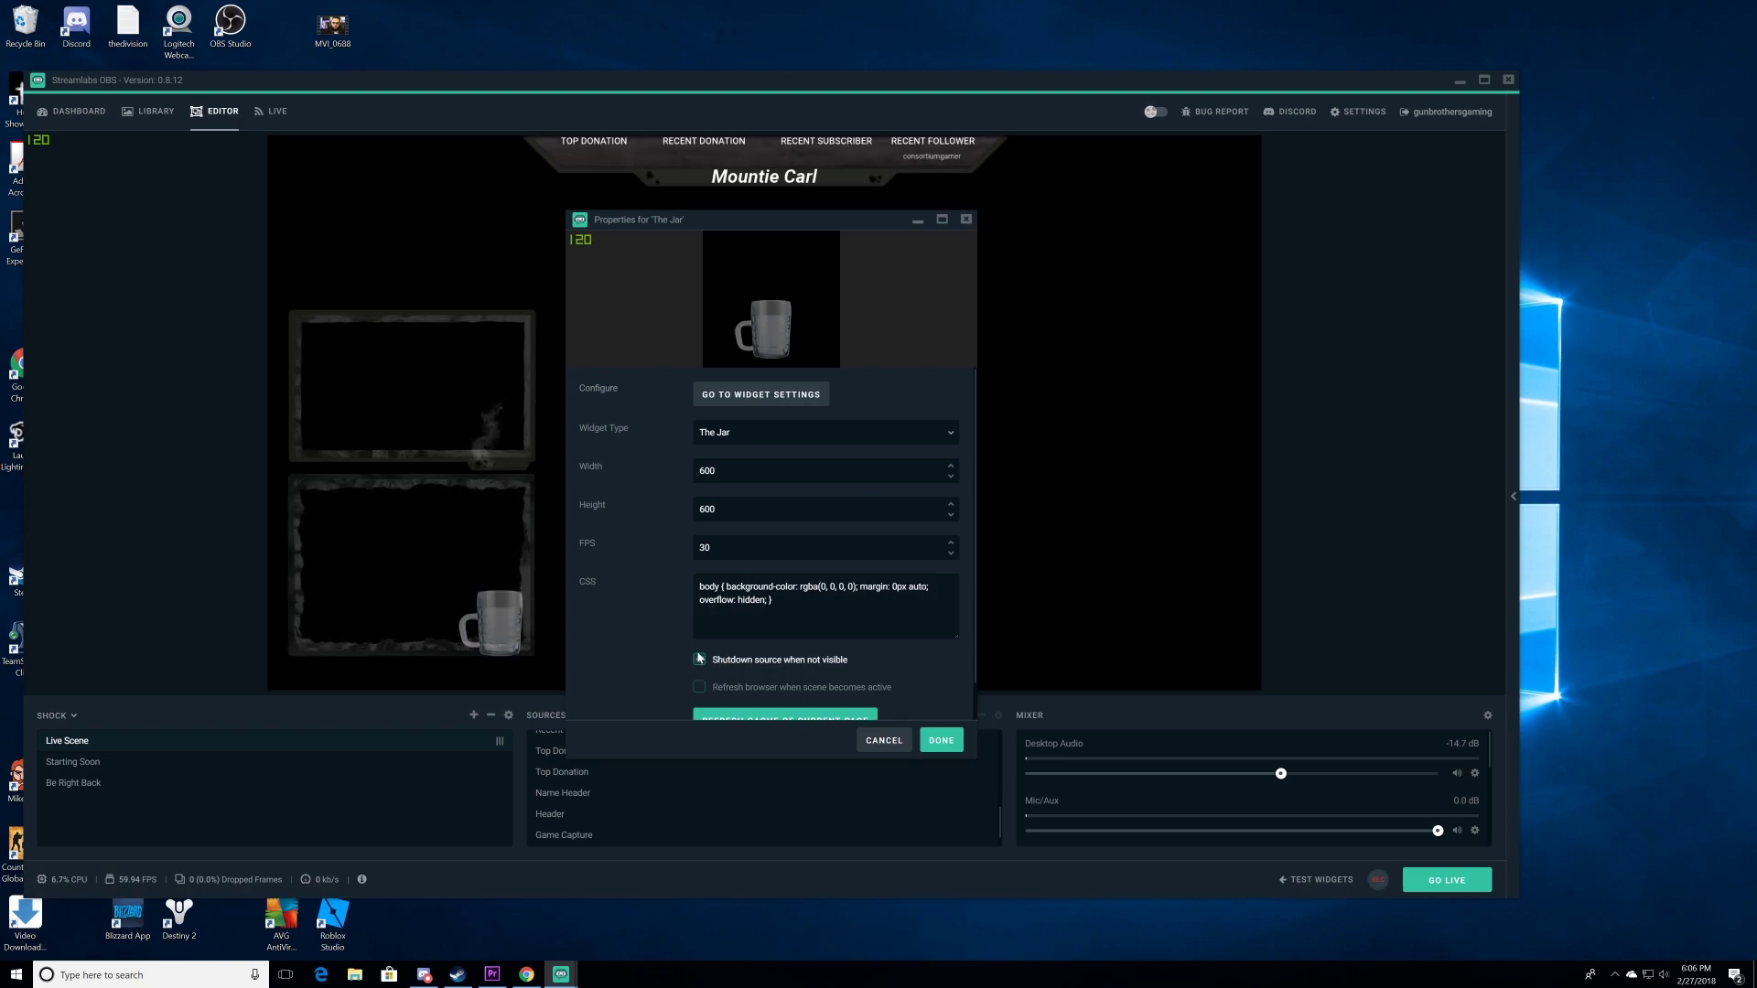
pyautogui.scroll(-1, 723, 677)
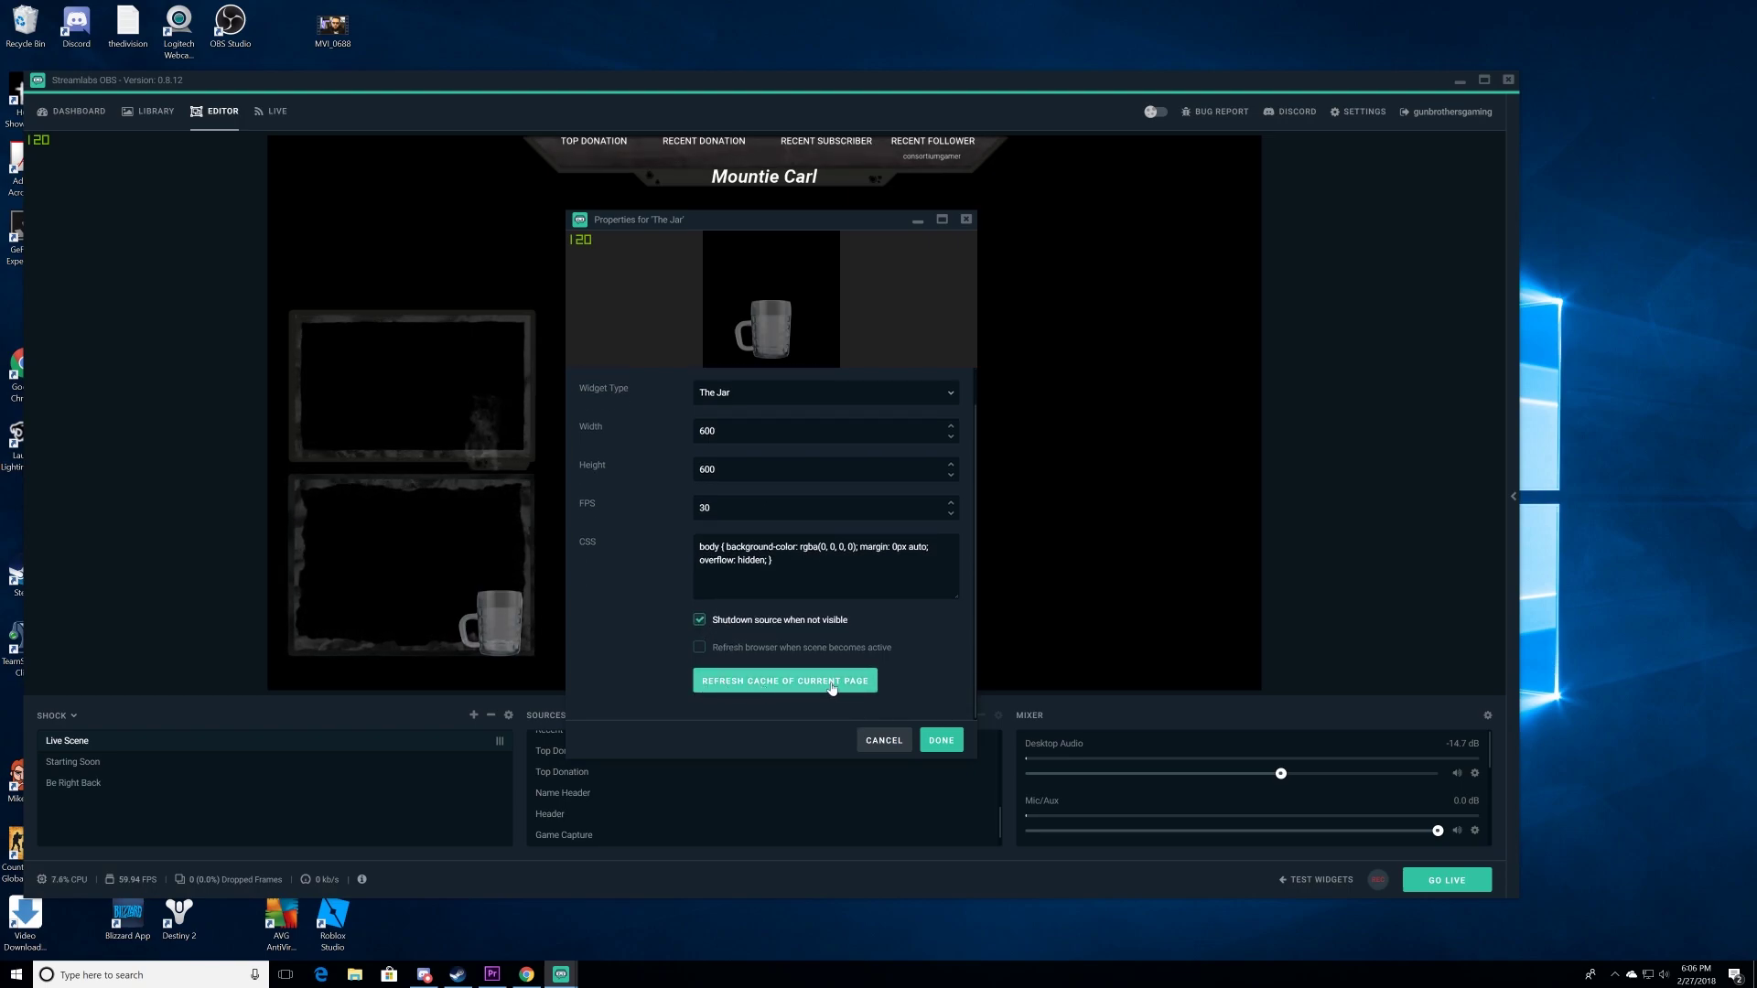
pyautogui.click(725, 686)
pyautogui.click(941, 740)
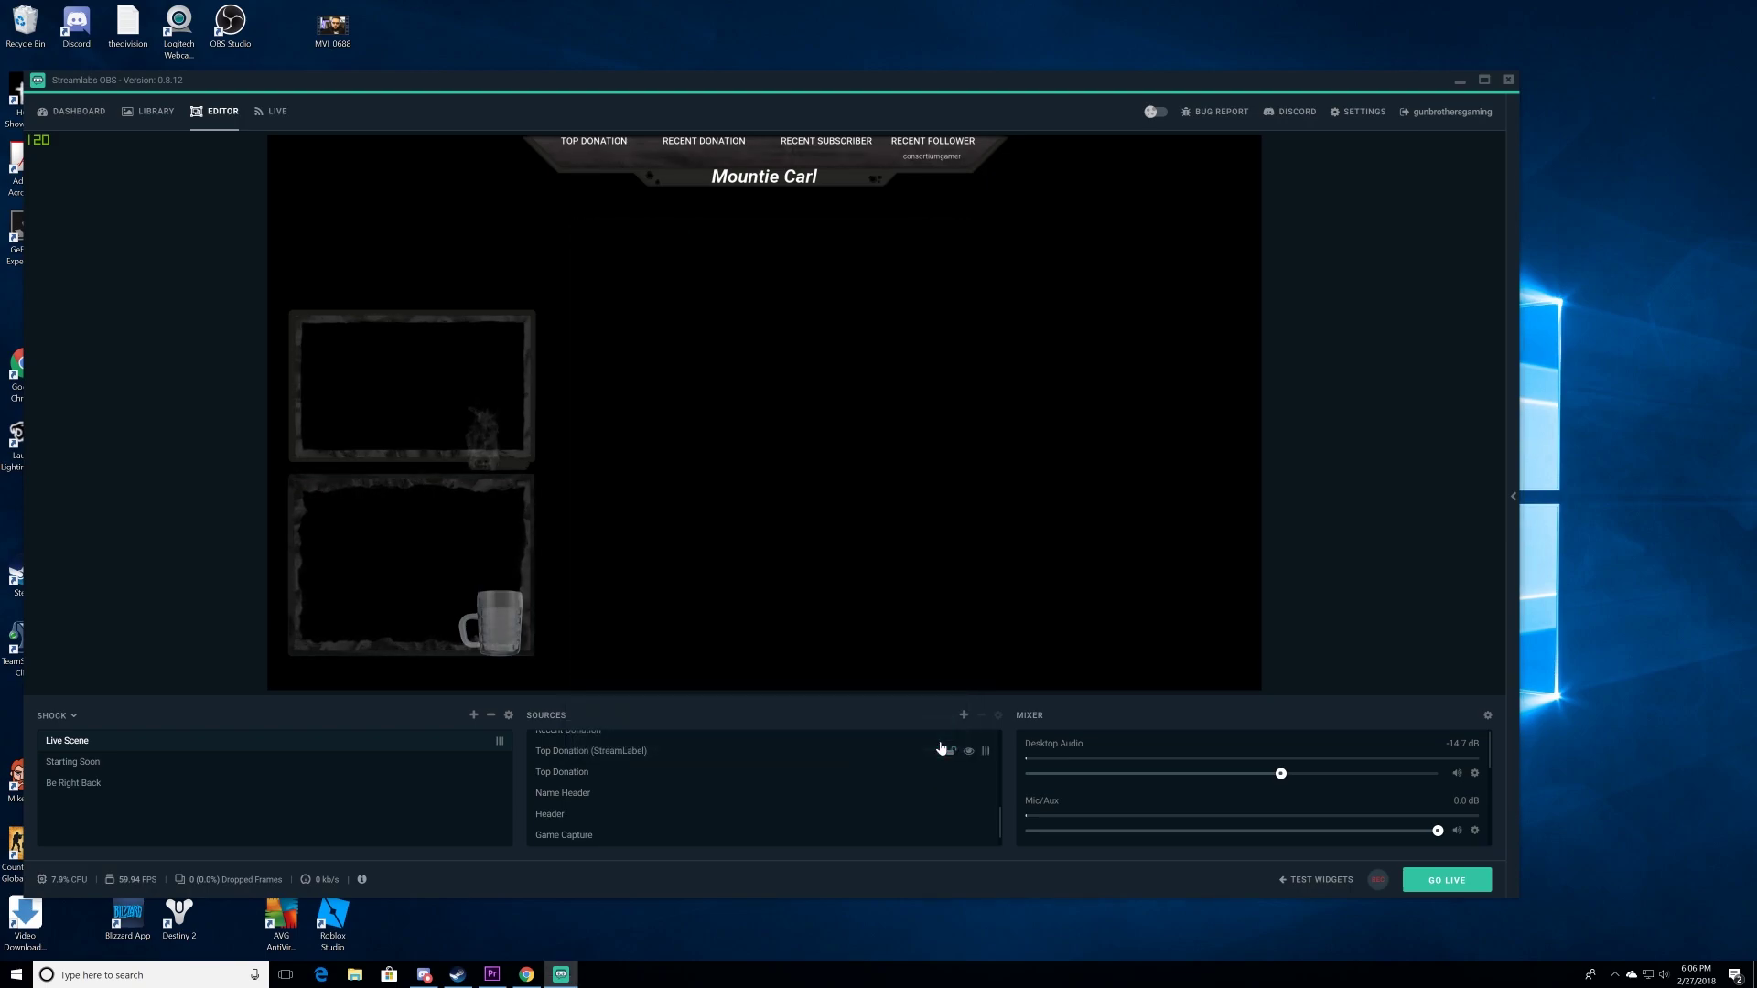
pyautogui.scroll(-1, 751, 799)
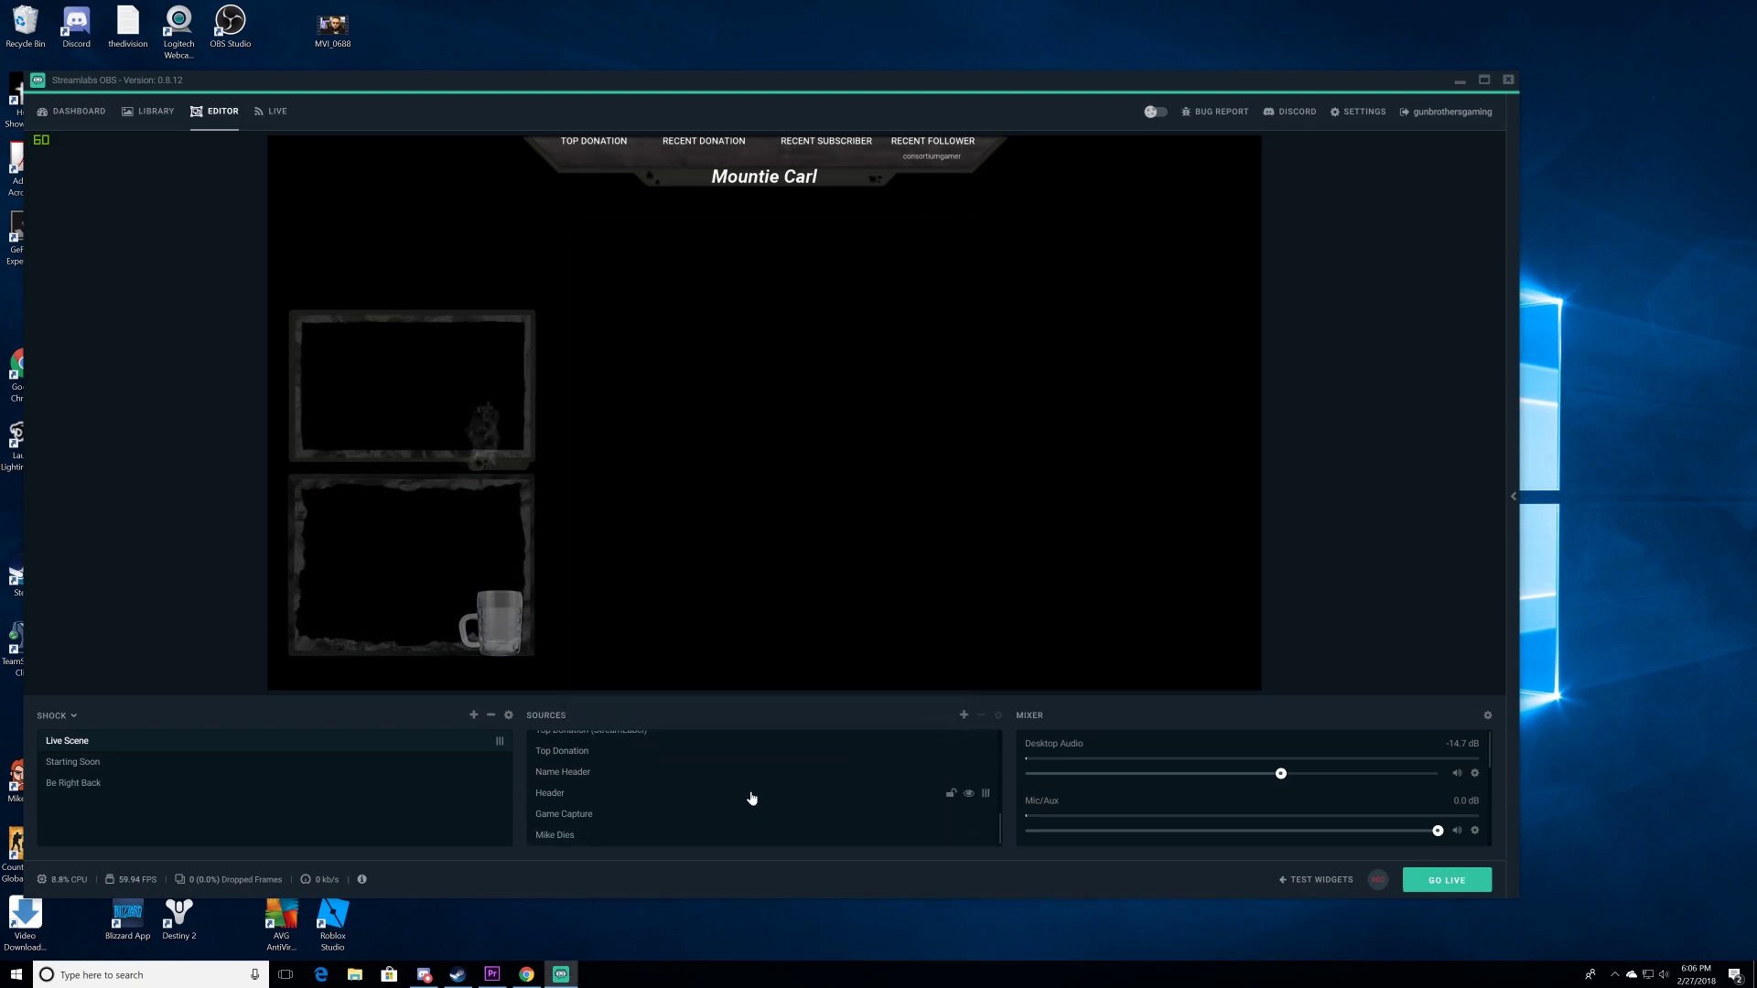
# - Drag The Jar's beer mug from the lower-right up to rest atop the upper-left frame
pyautogui.click(495, 615)
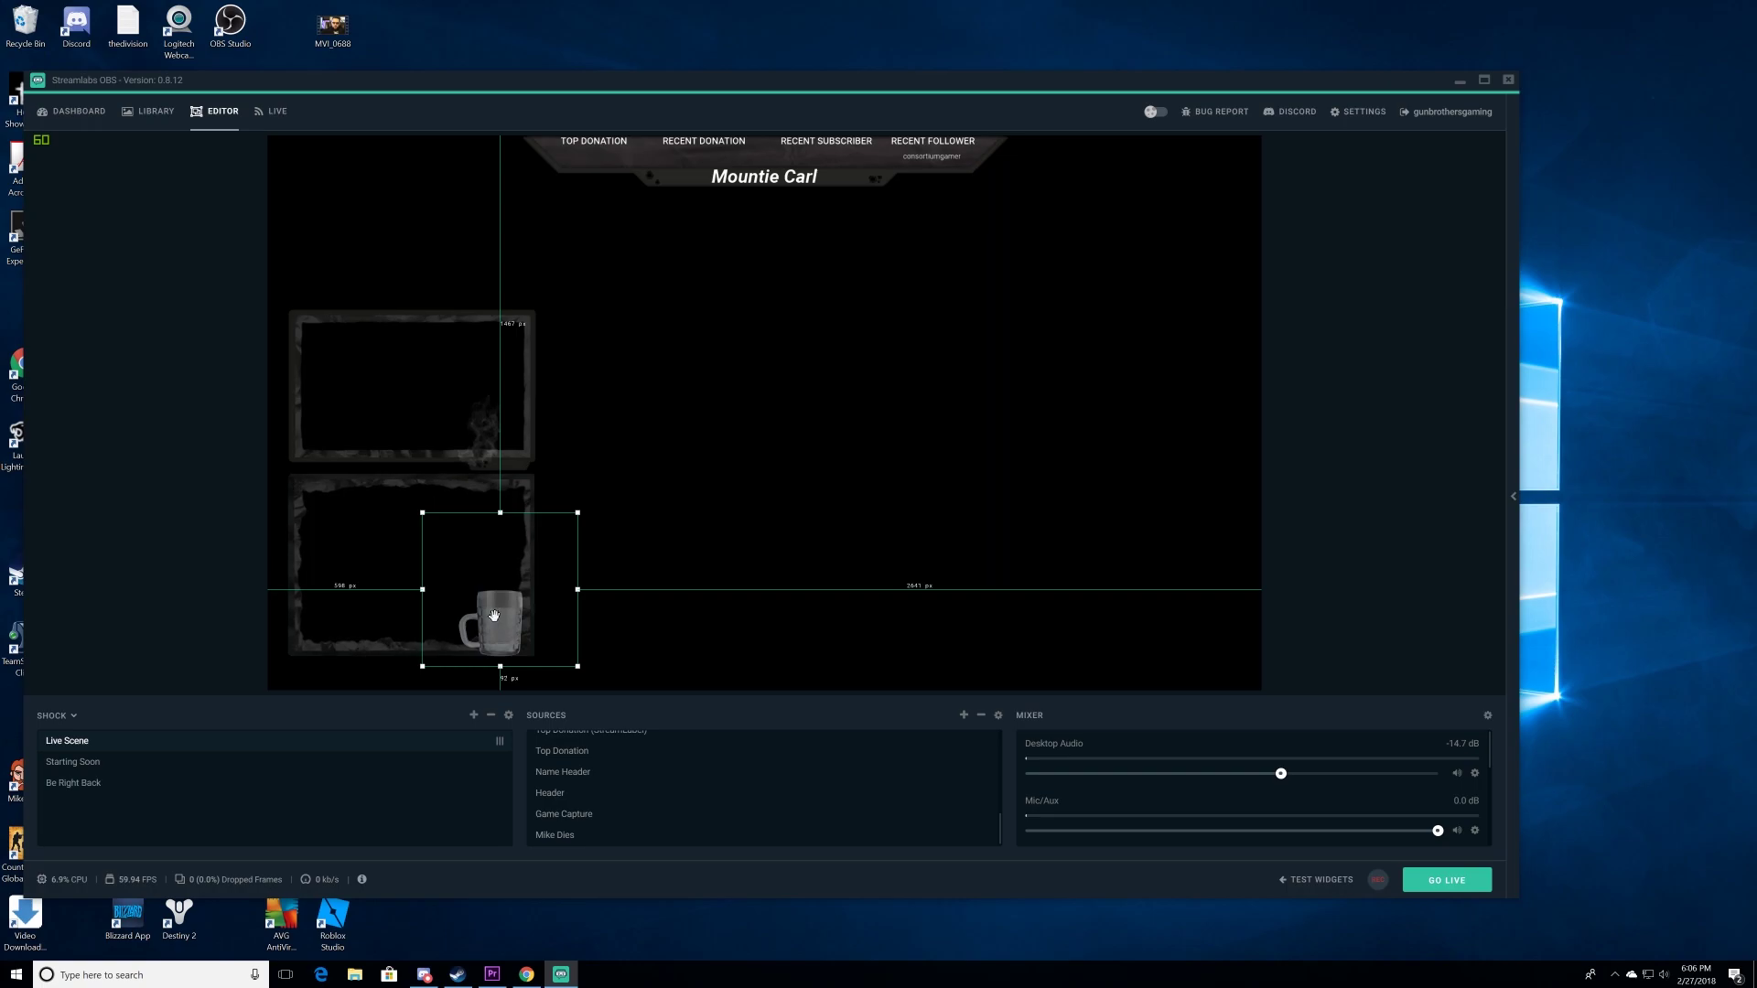
pyautogui.moveTo(495, 615); pyautogui.dragTo(1148, 647)
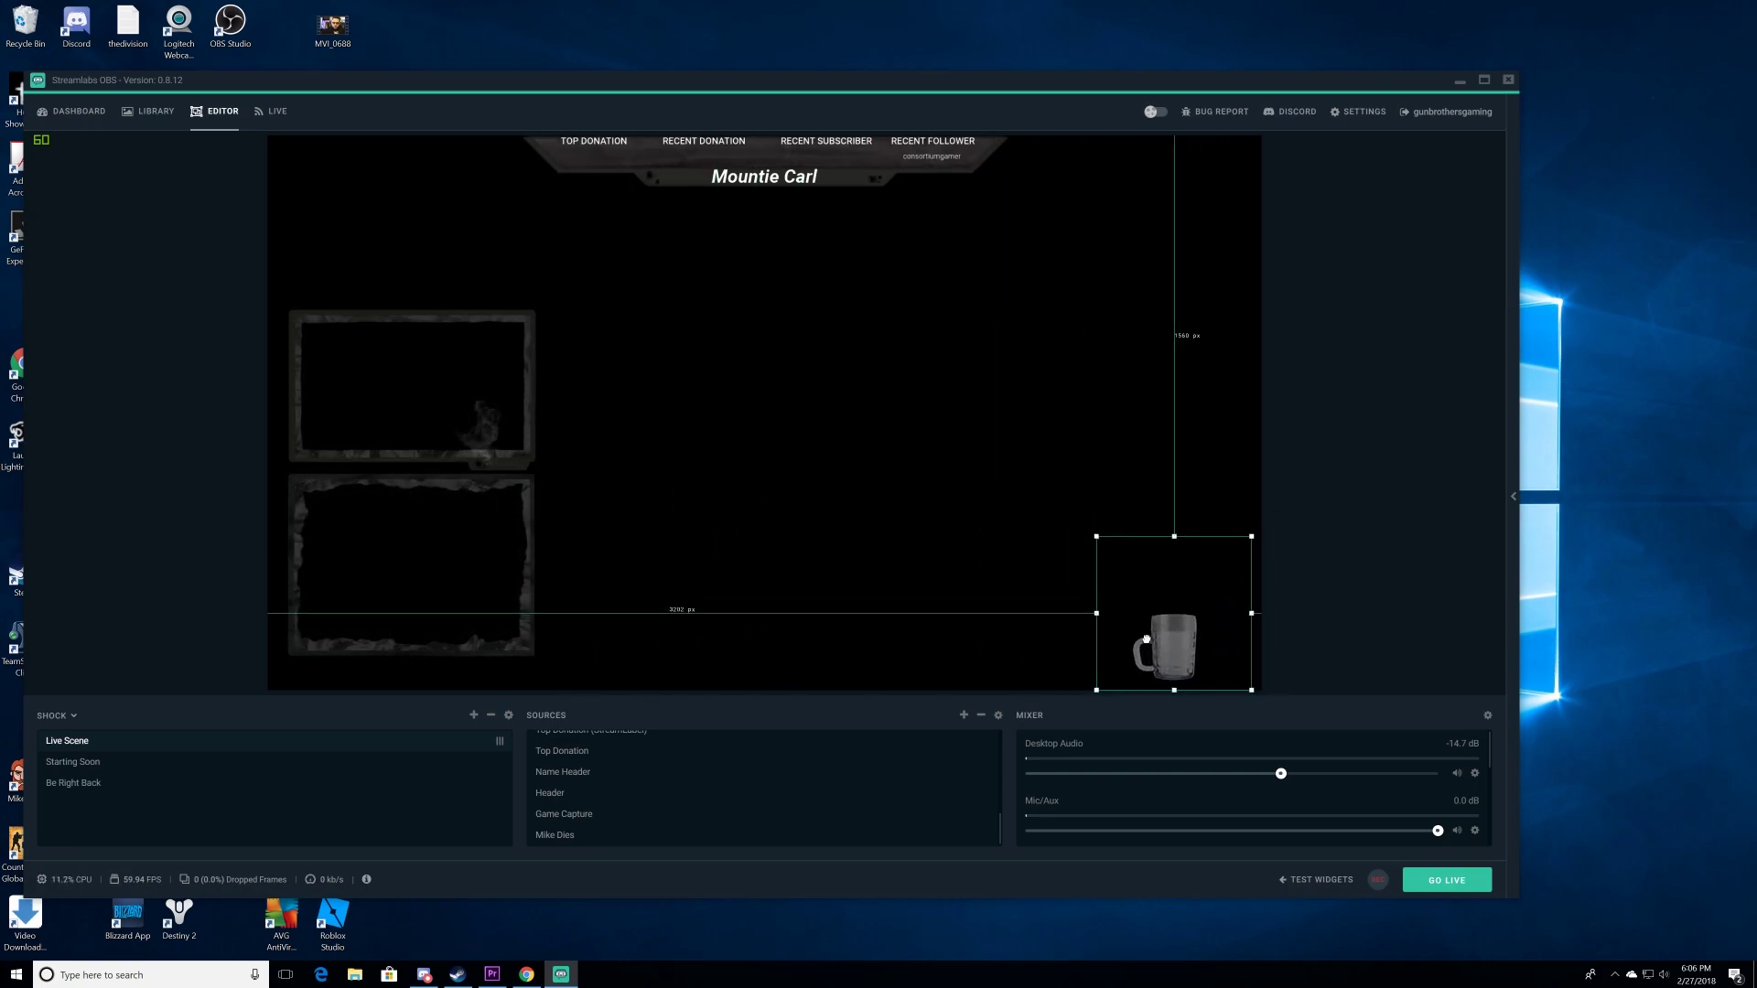
pyautogui.moveTo(1146, 640); pyautogui.dragTo(1153, 641)
pyautogui.click(962, 513)
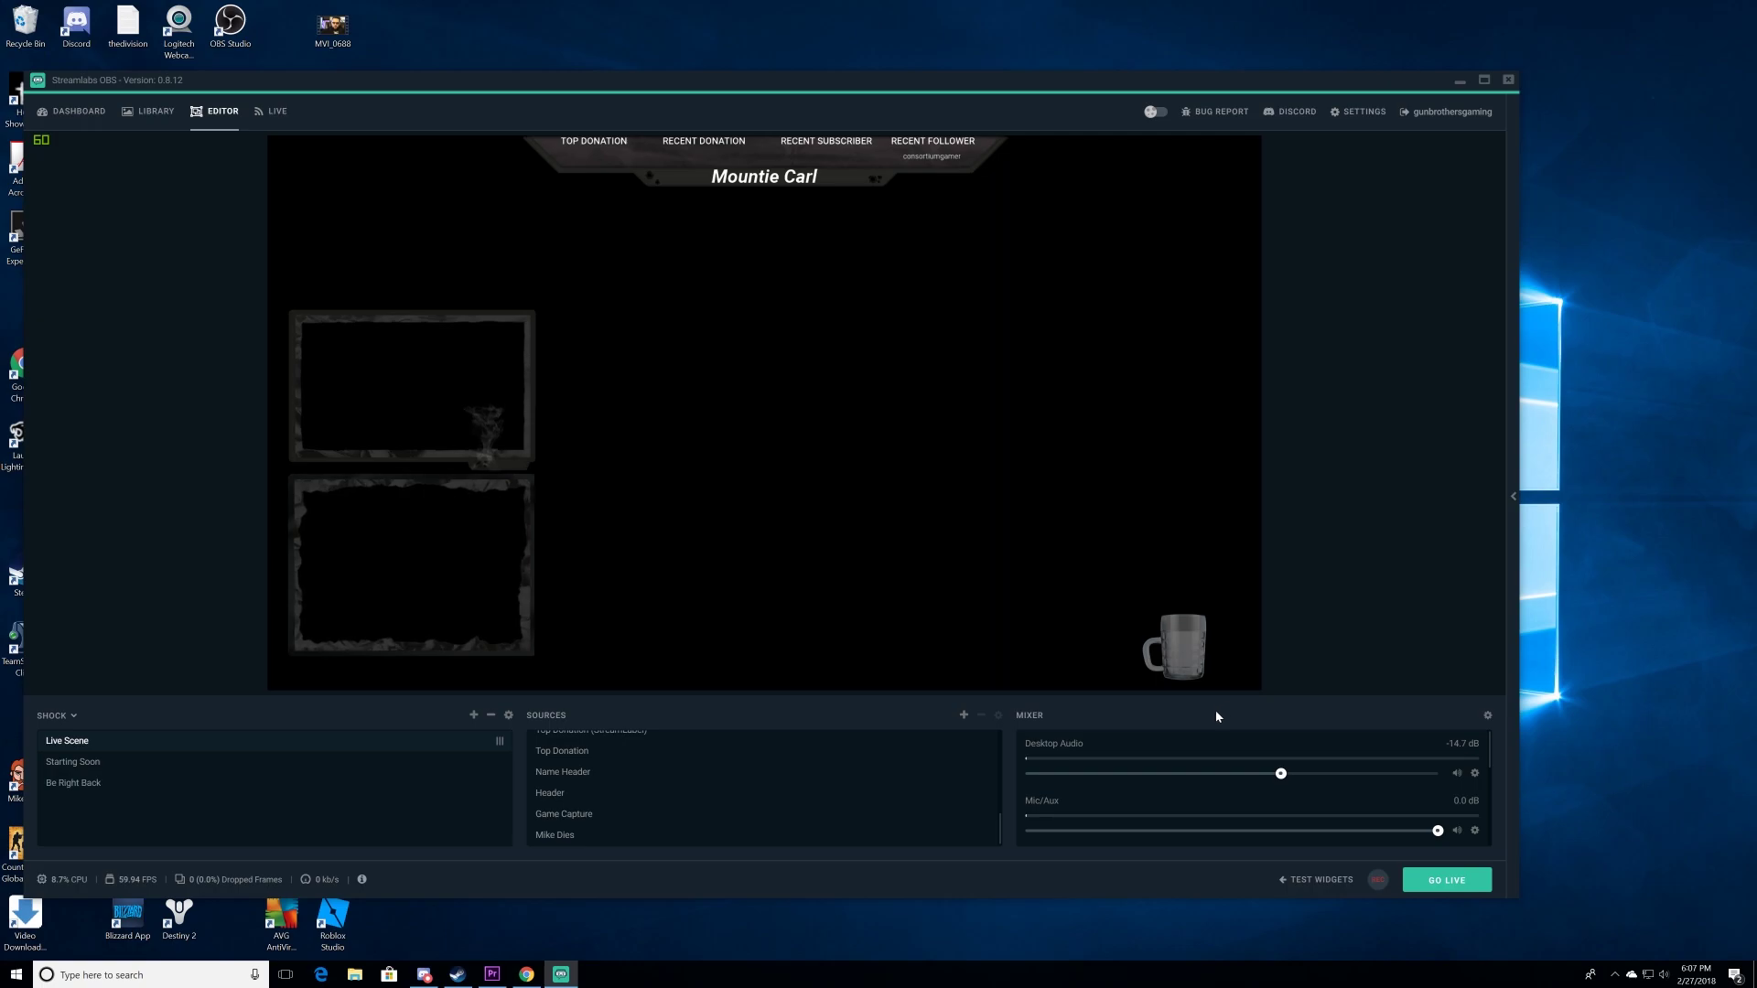
pyautogui.moveTo(1175, 652); pyautogui.dragTo(370, 322)
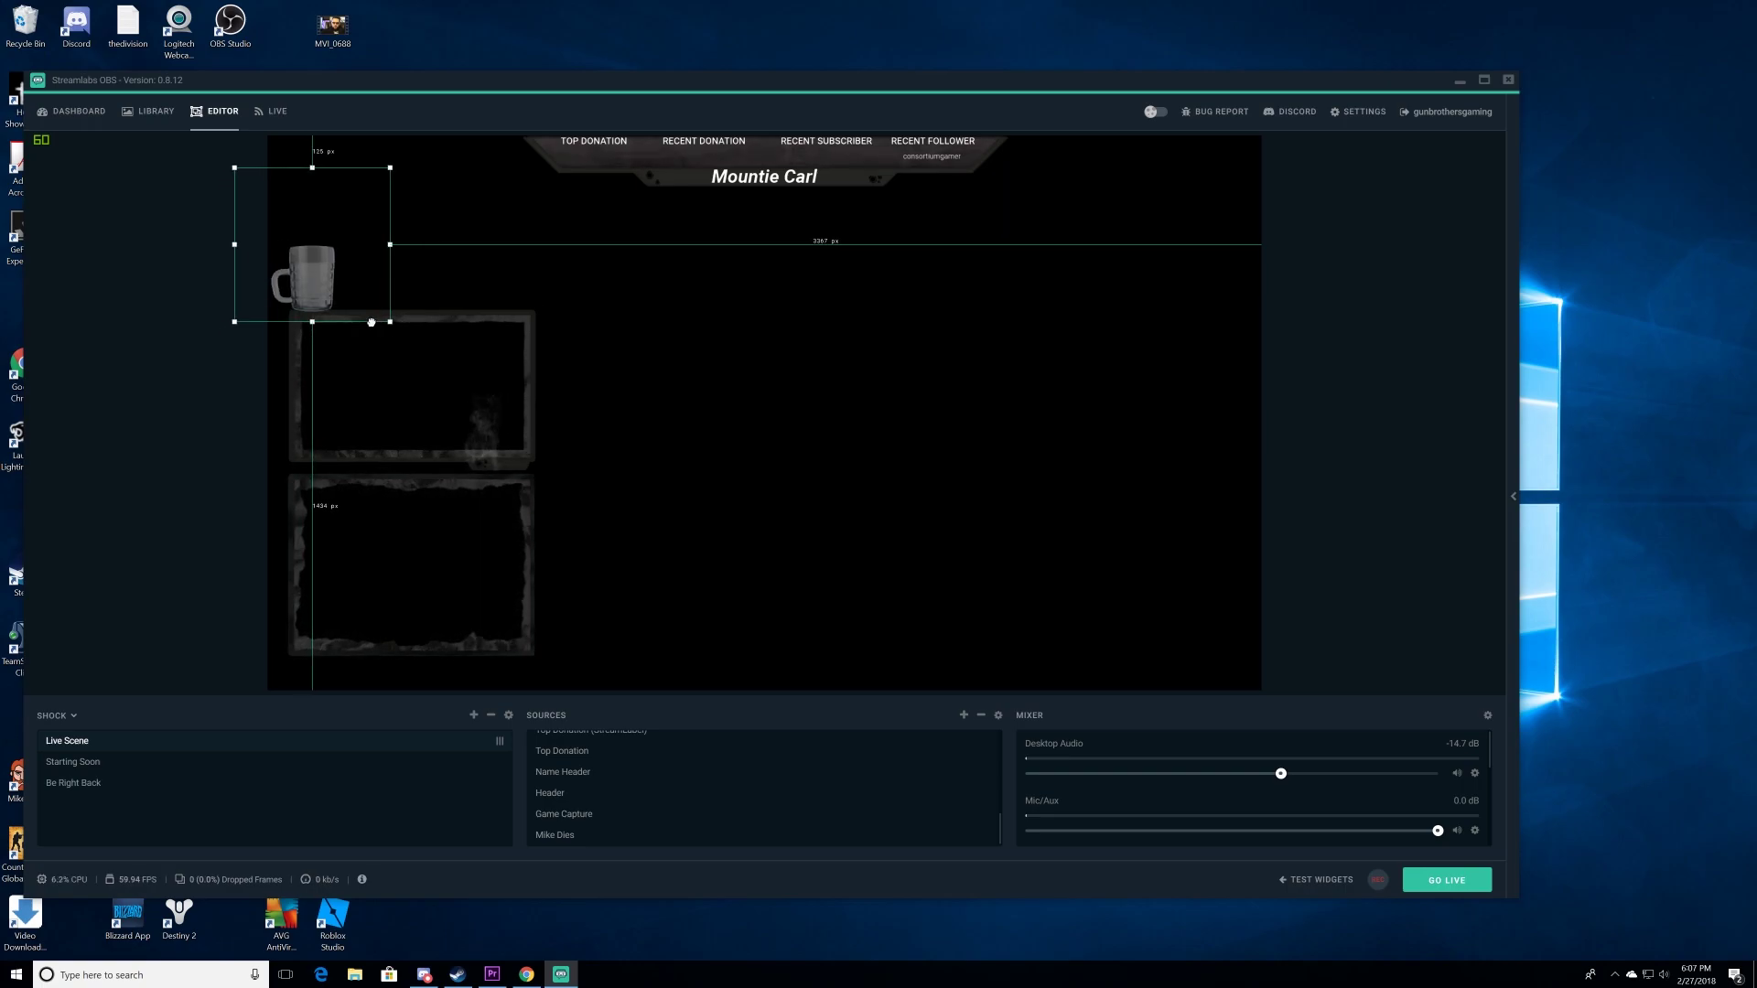
pyautogui.click(634, 395)
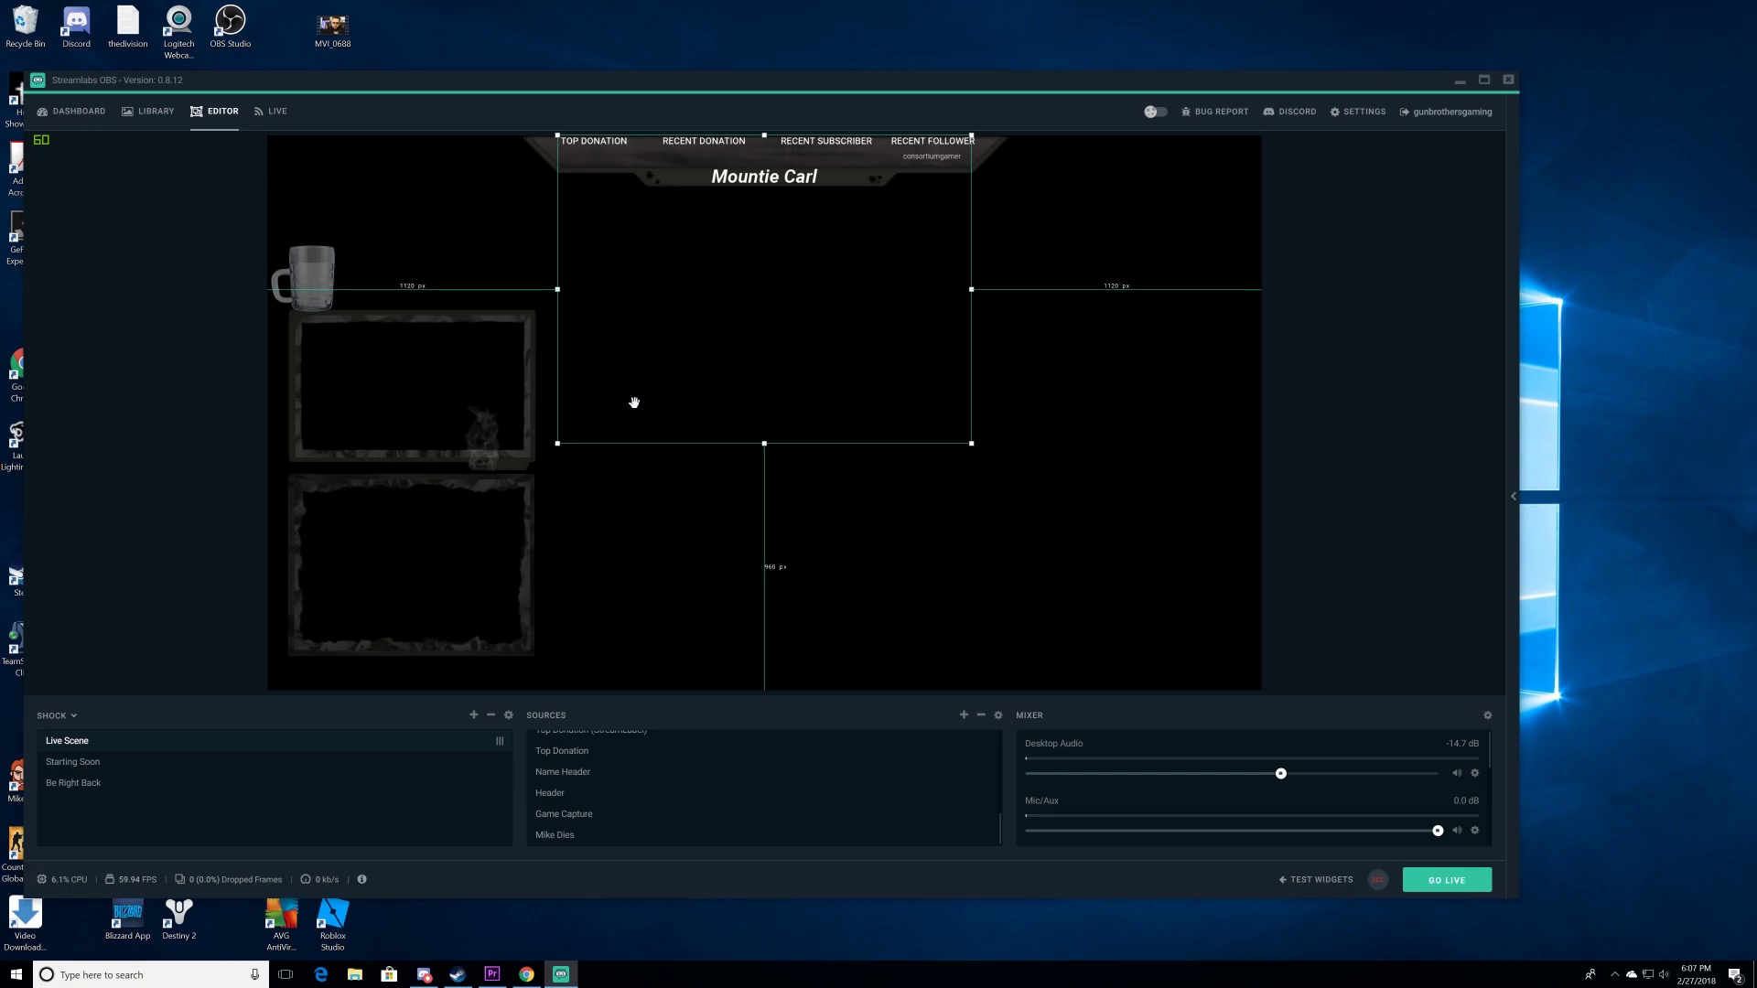
pyautogui.click(1348, 498)
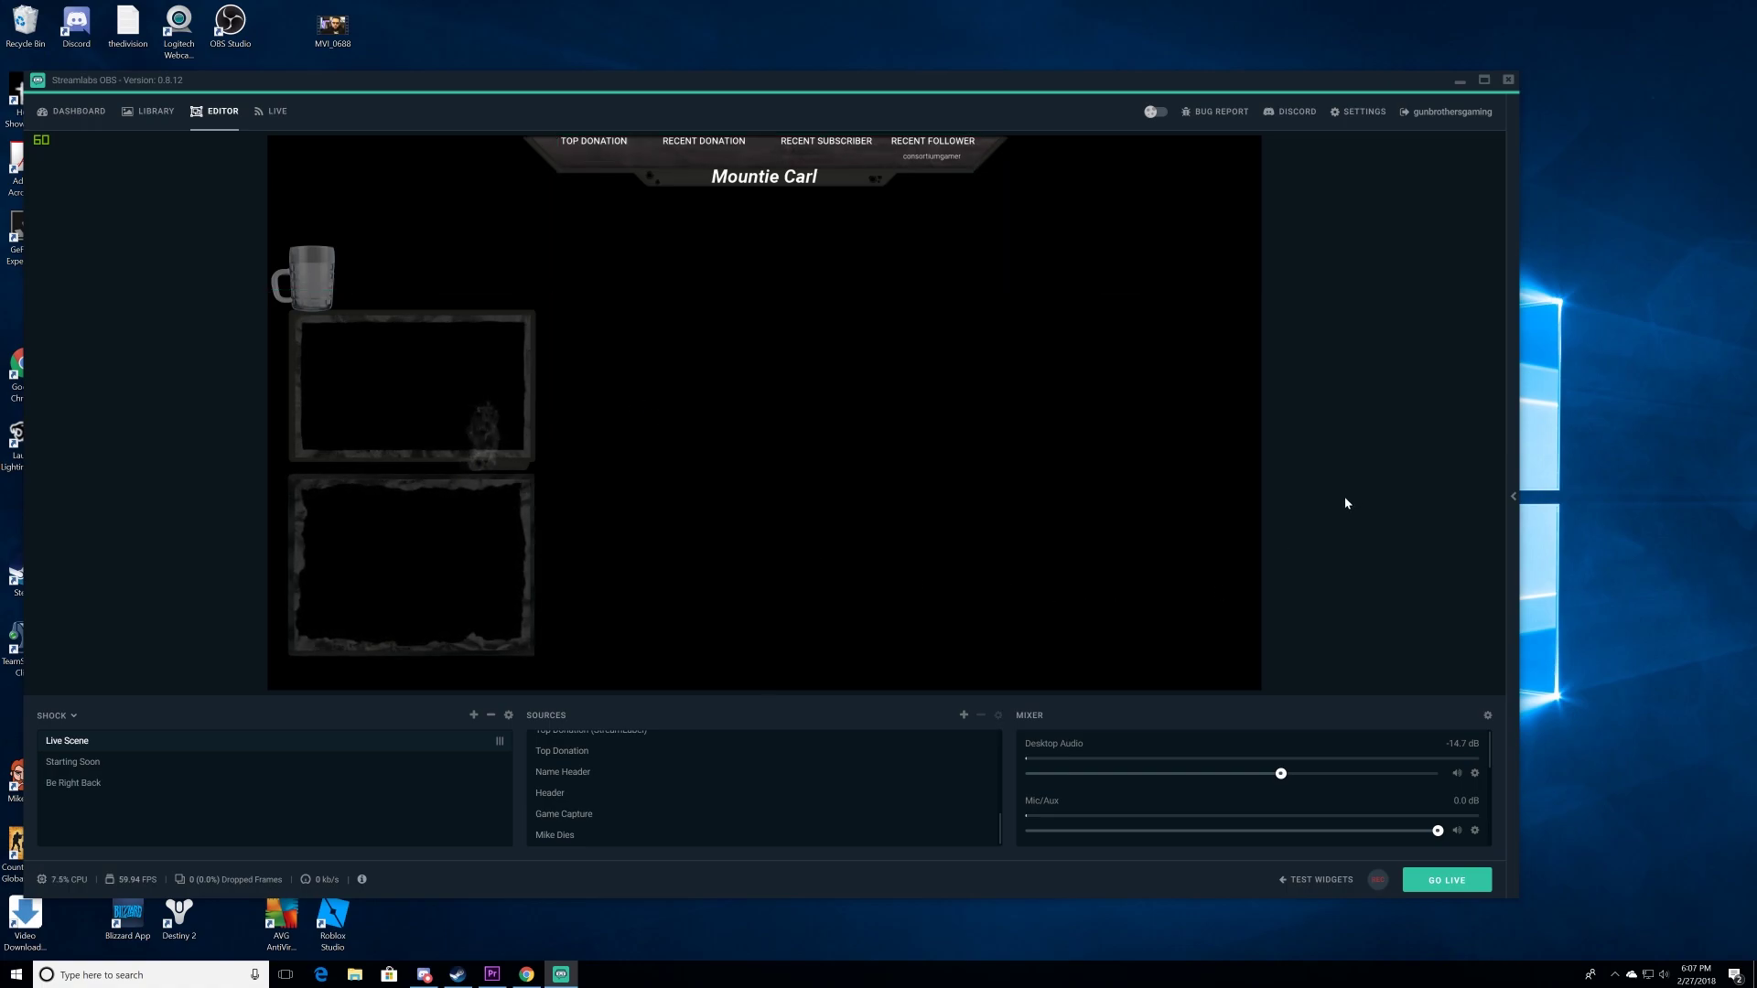
pyautogui.click(810, 145)
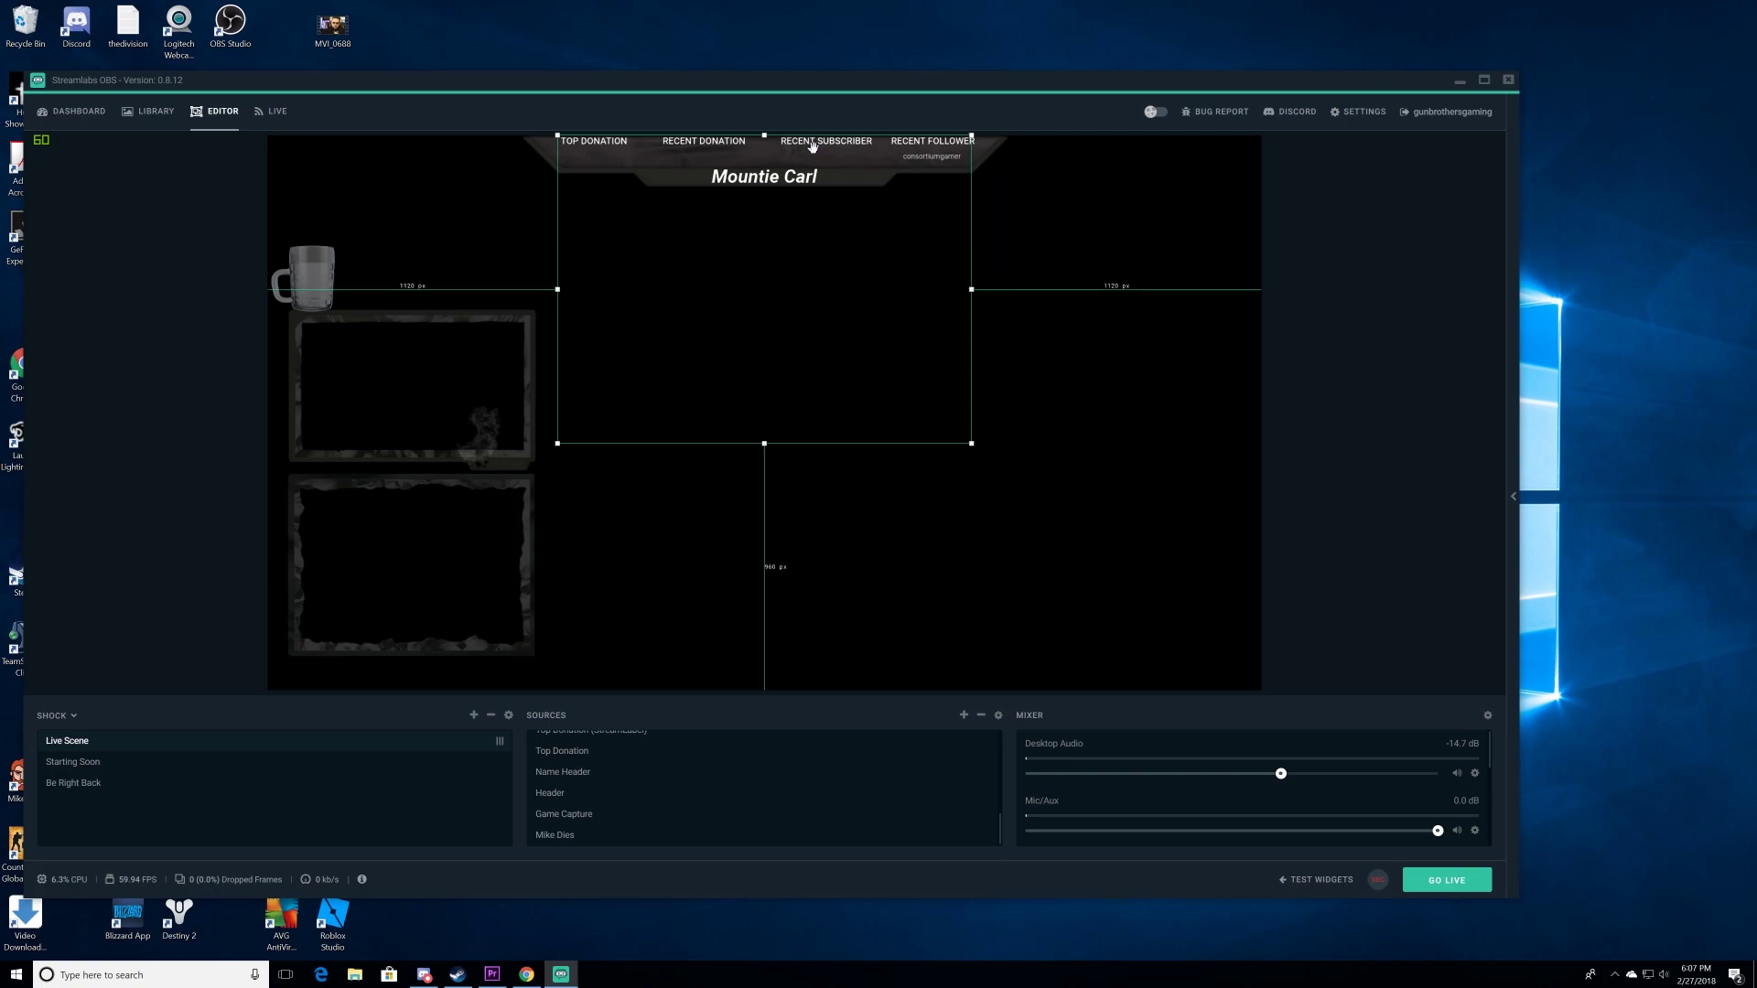
pyautogui.click(1069, 231)
pyautogui.scroll(1, 644, 809)
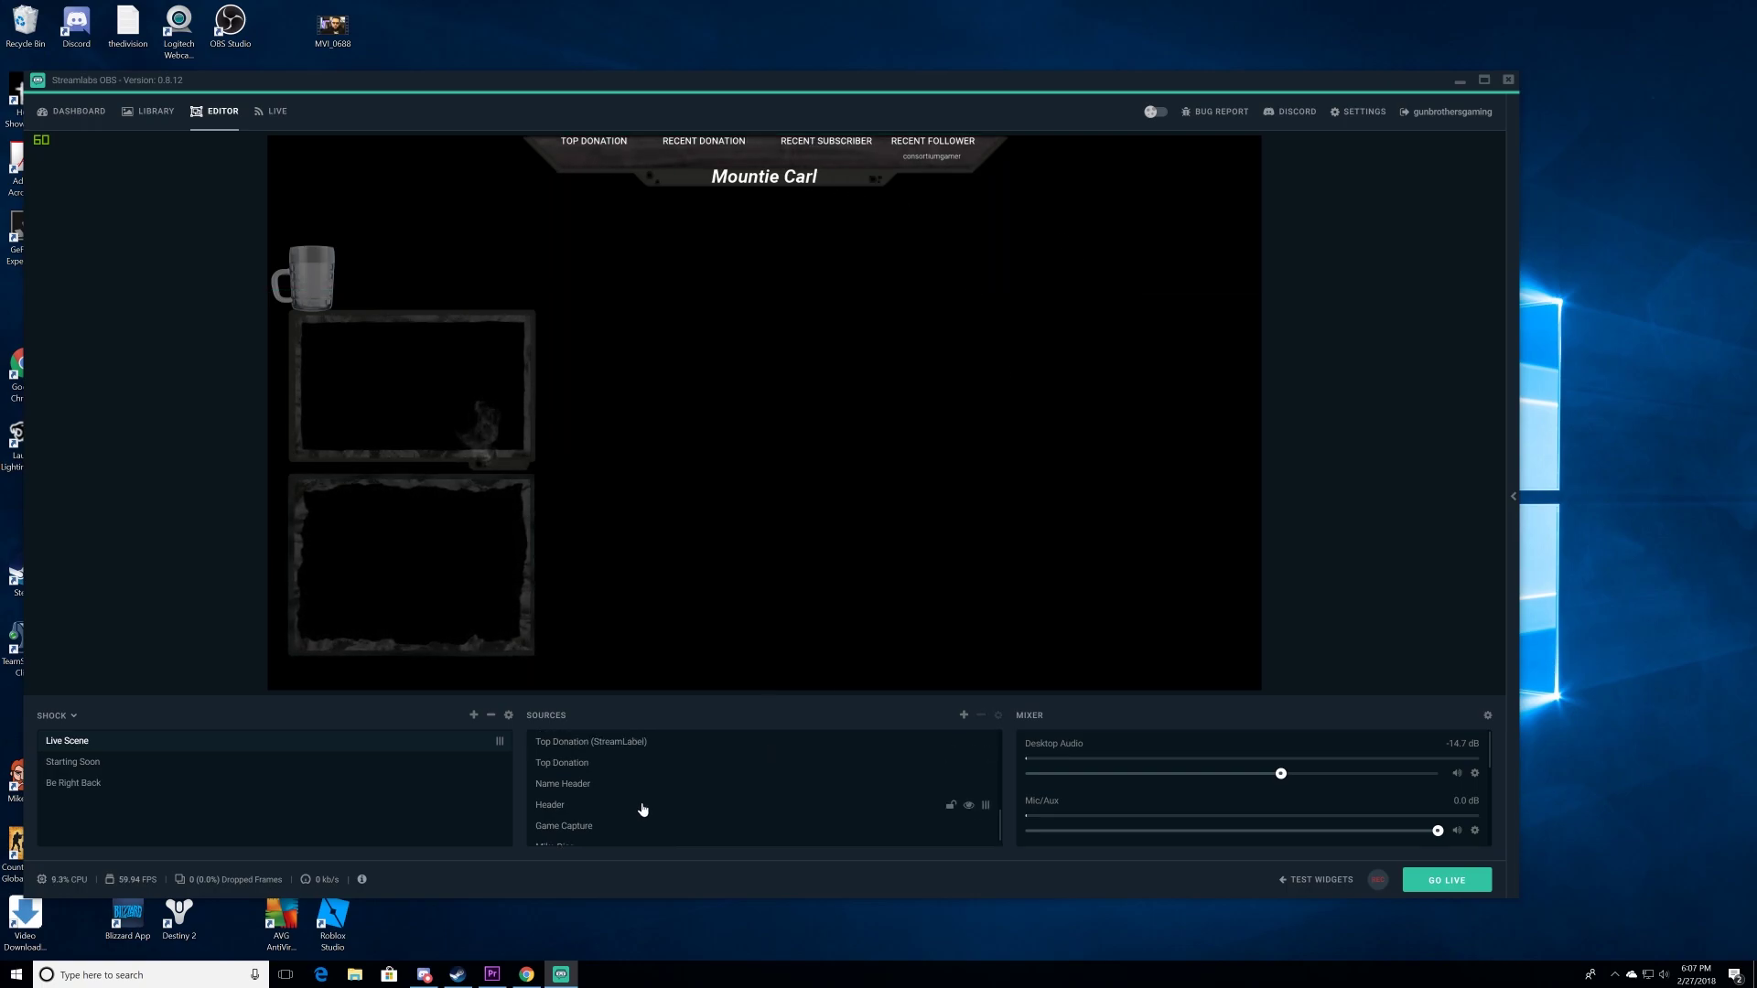
pyautogui.scroll(3, 643, 809)
pyautogui.click(591, 738)
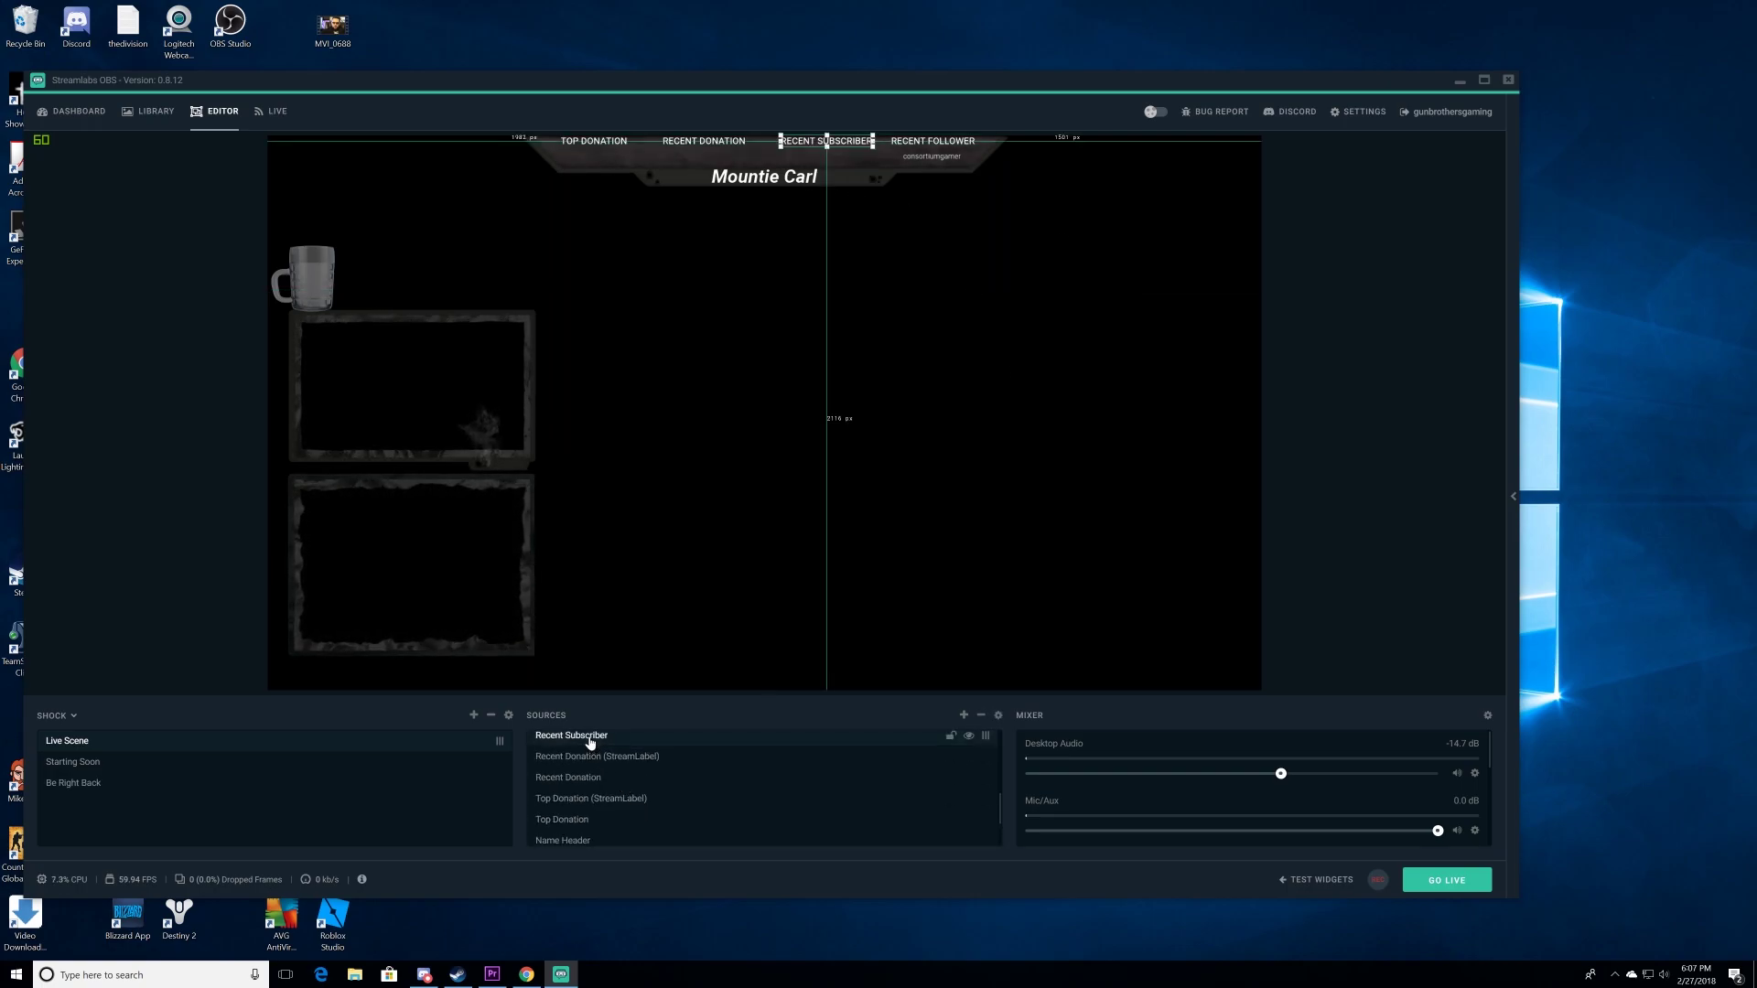
pyautogui.doubleClick(607, 736)
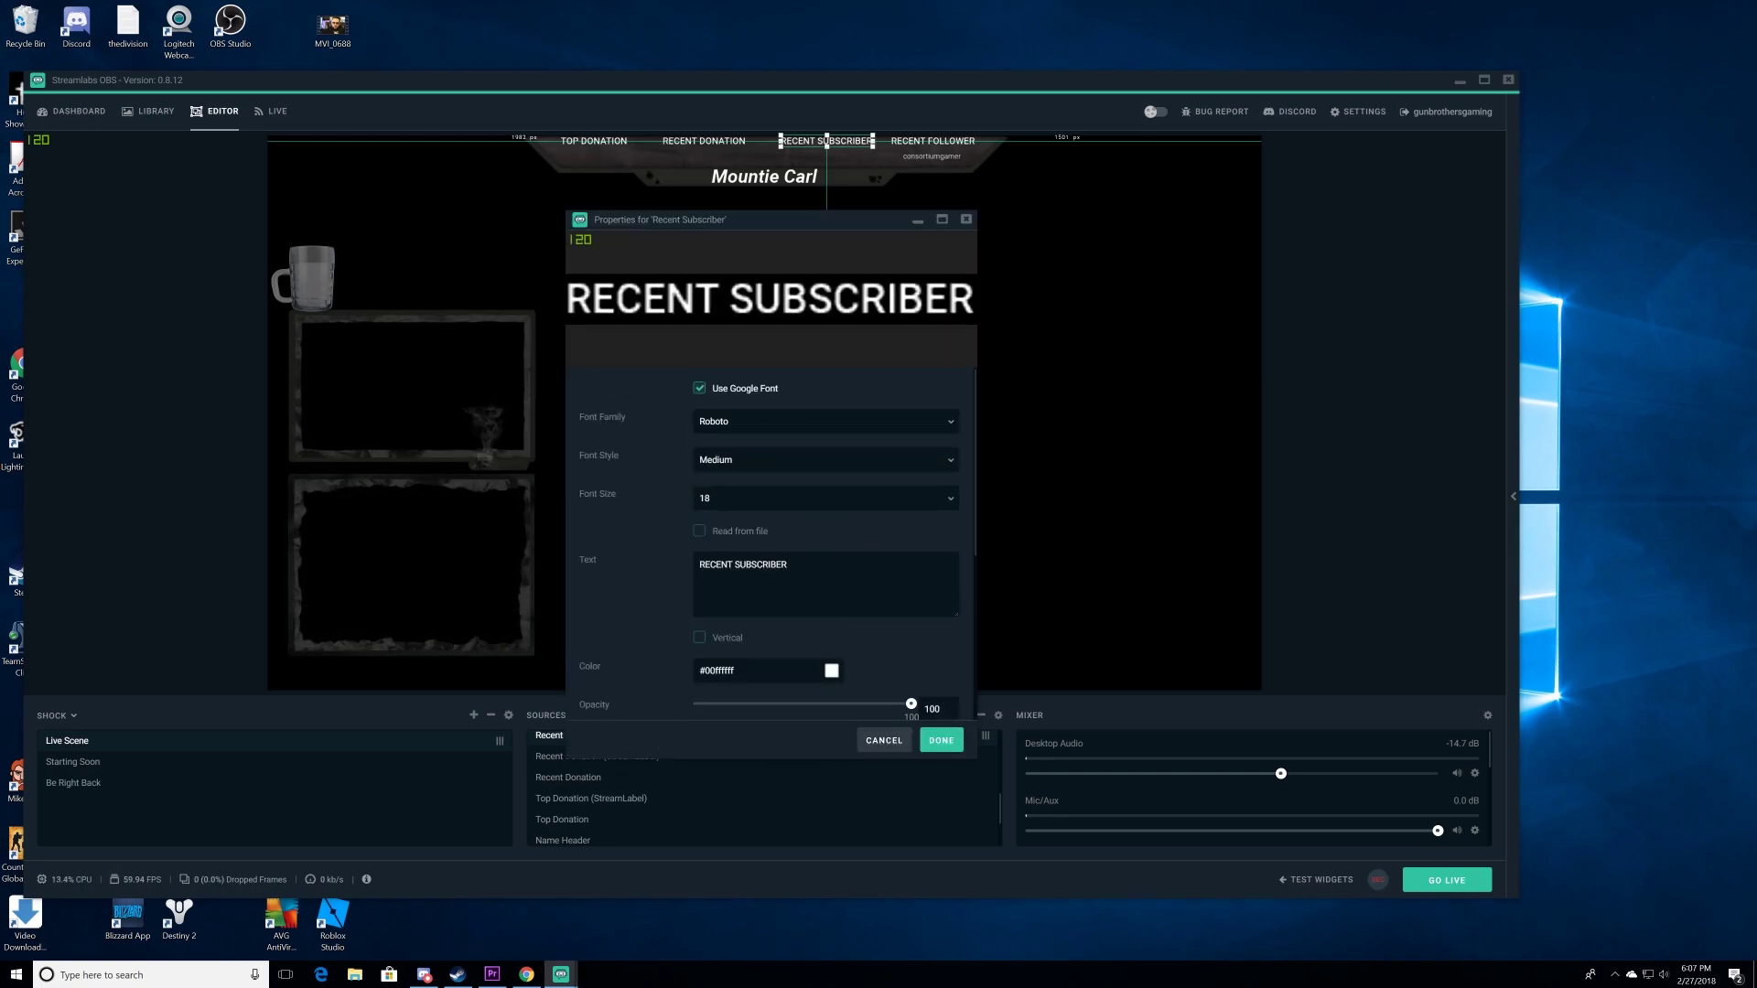
pyautogui.scroll(-5, 821, 586)
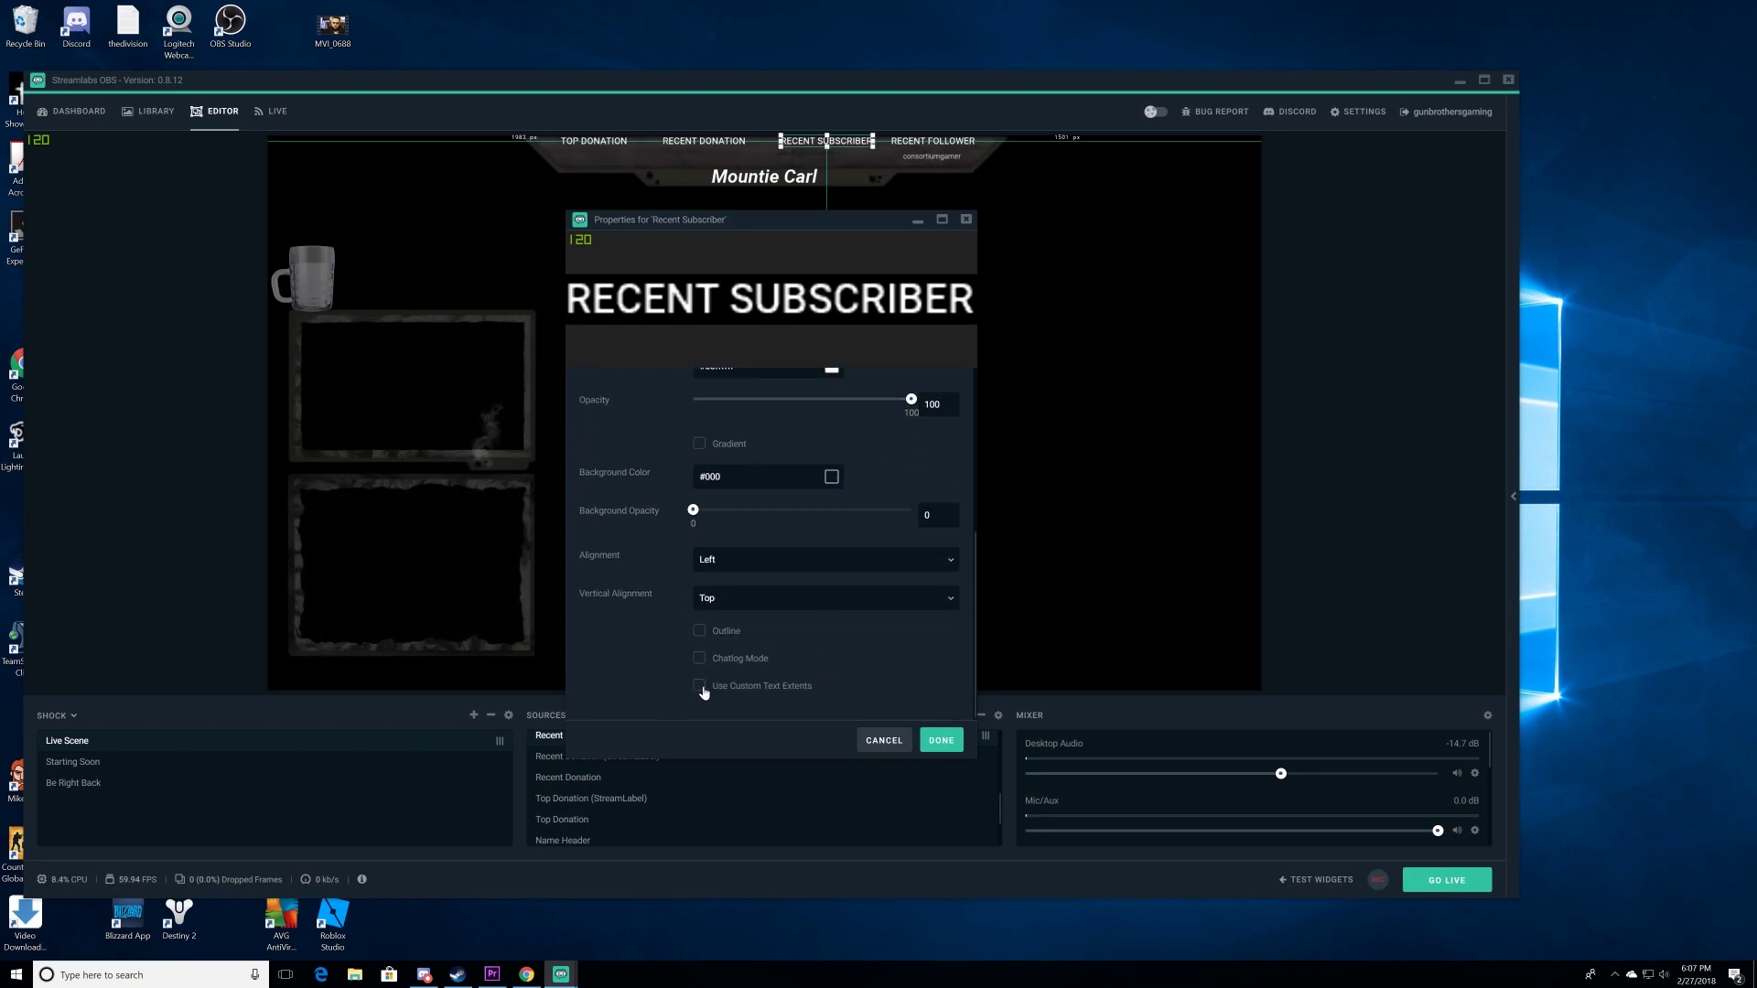
pyautogui.scroll(5, 868, 694)
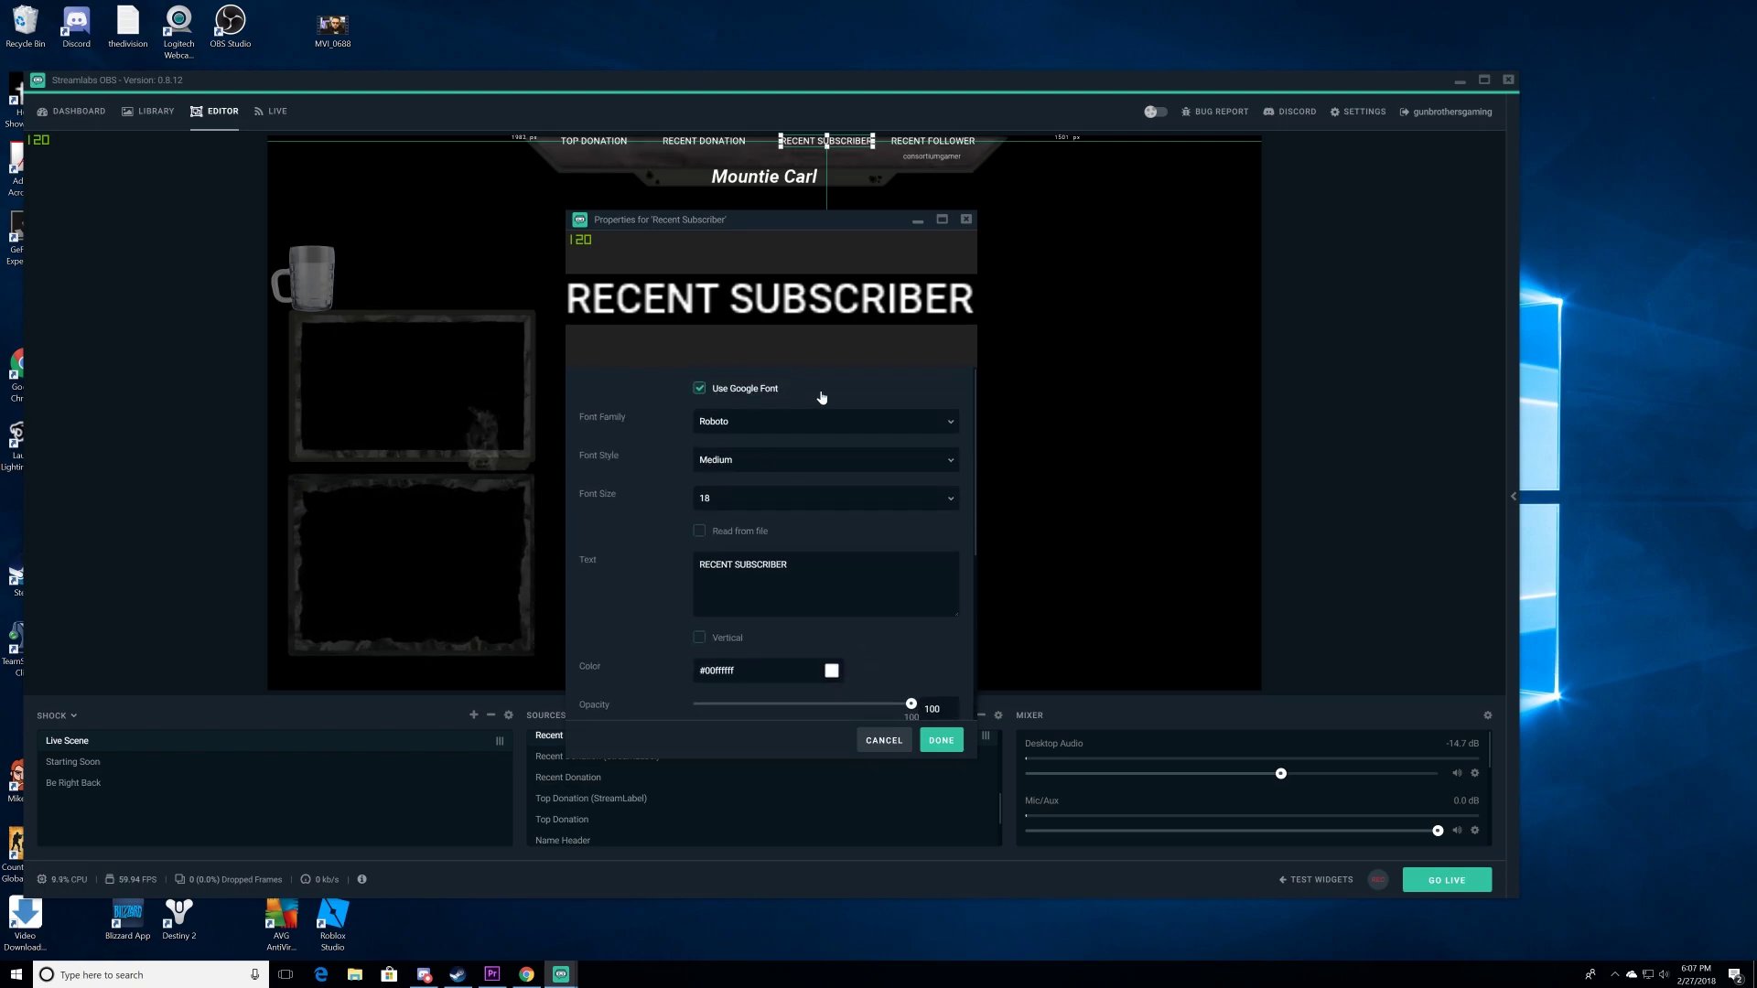
pyautogui.click(968, 220)
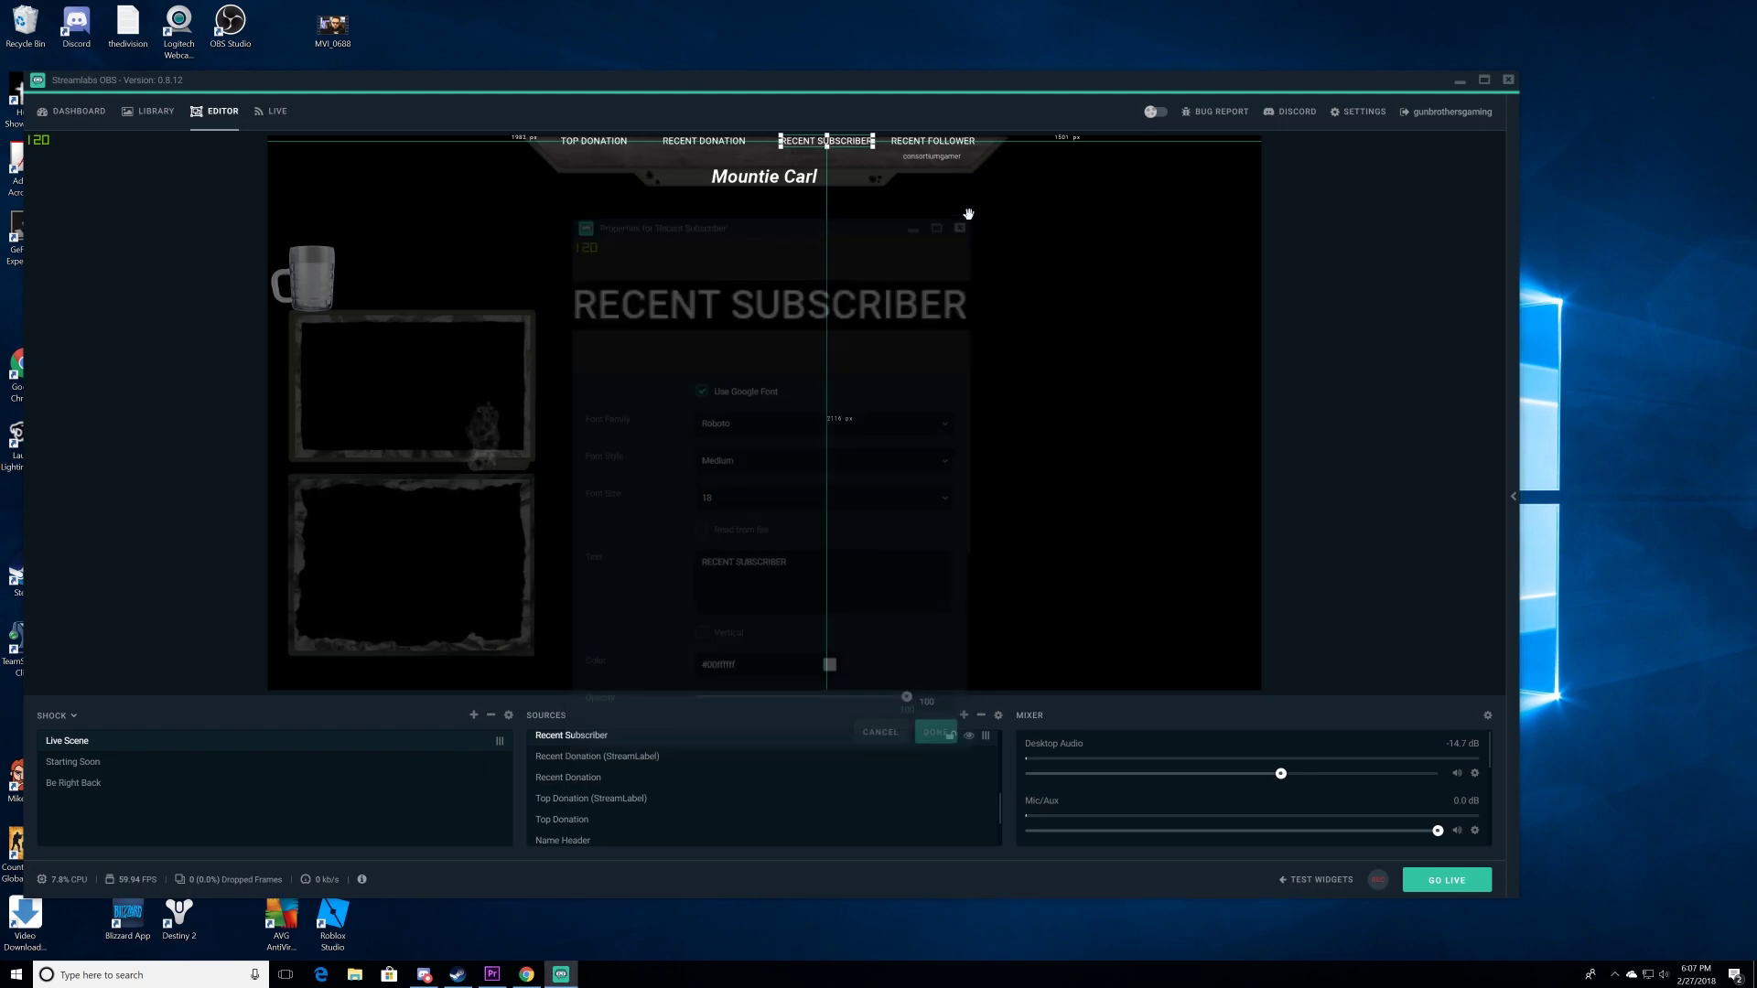
pyautogui.click(940, 156)
pyautogui.click(1051, 163)
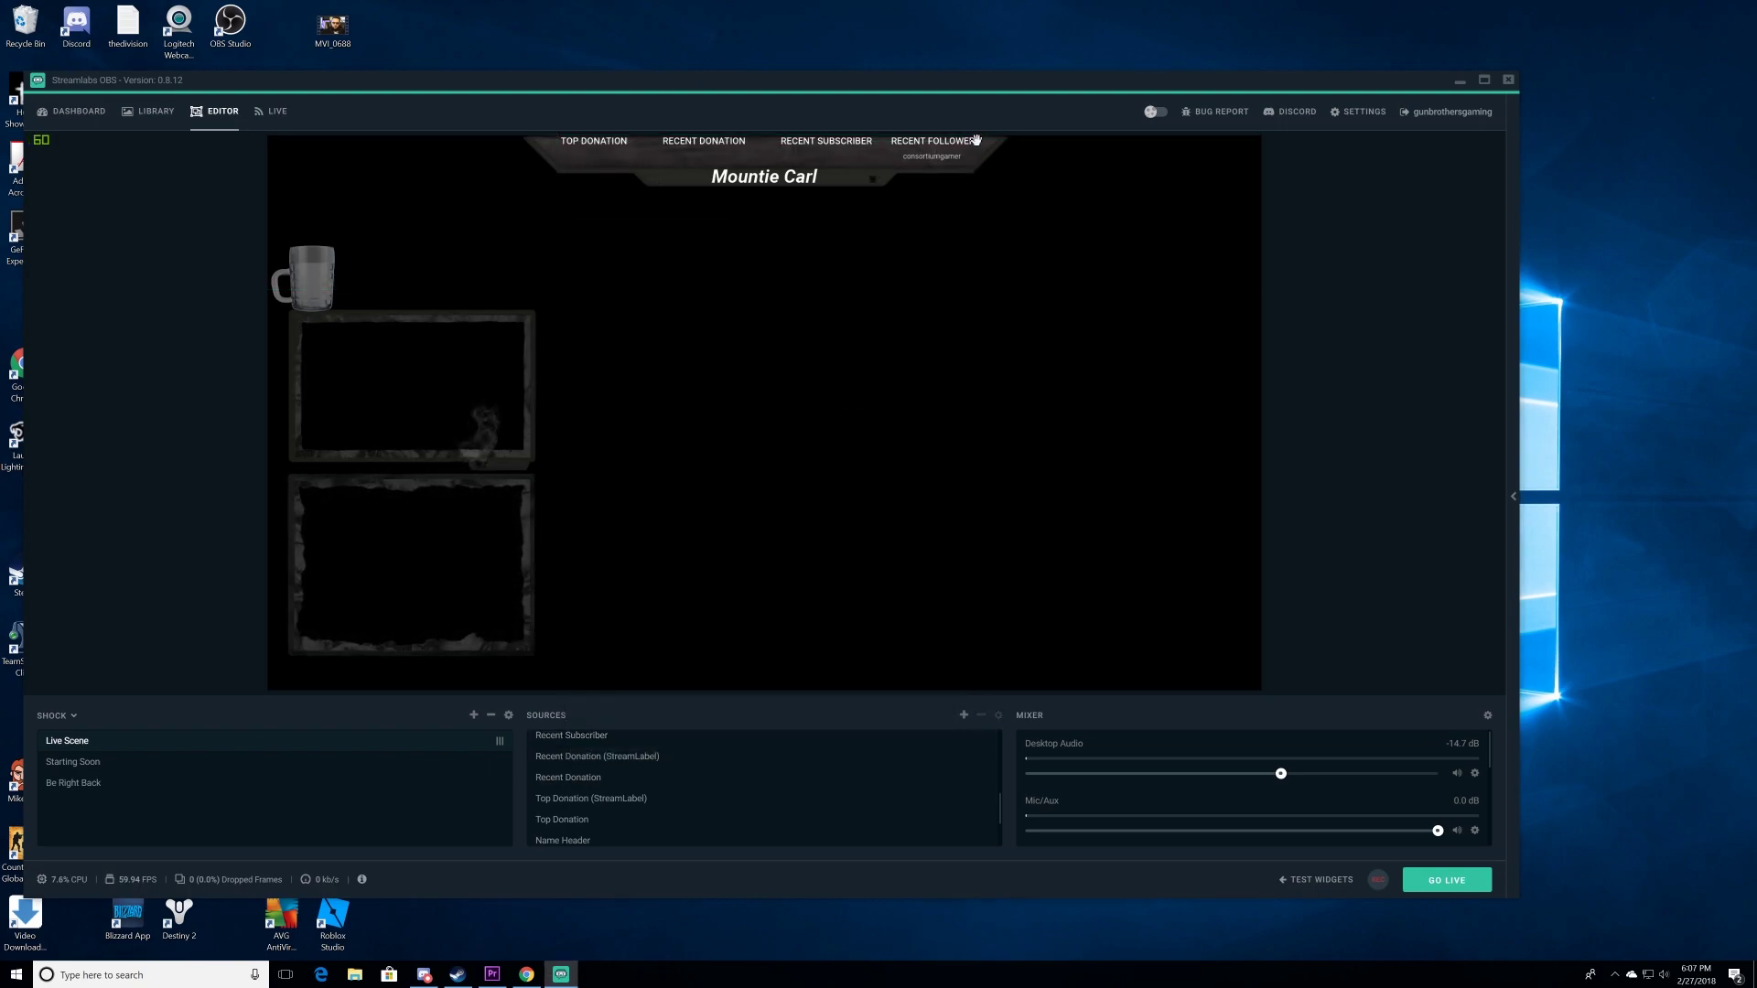
pyautogui.click(968, 142)
# - Briefly select the top overlay element on the scene, then clear the selection
pyautogui.click(1029, 416)
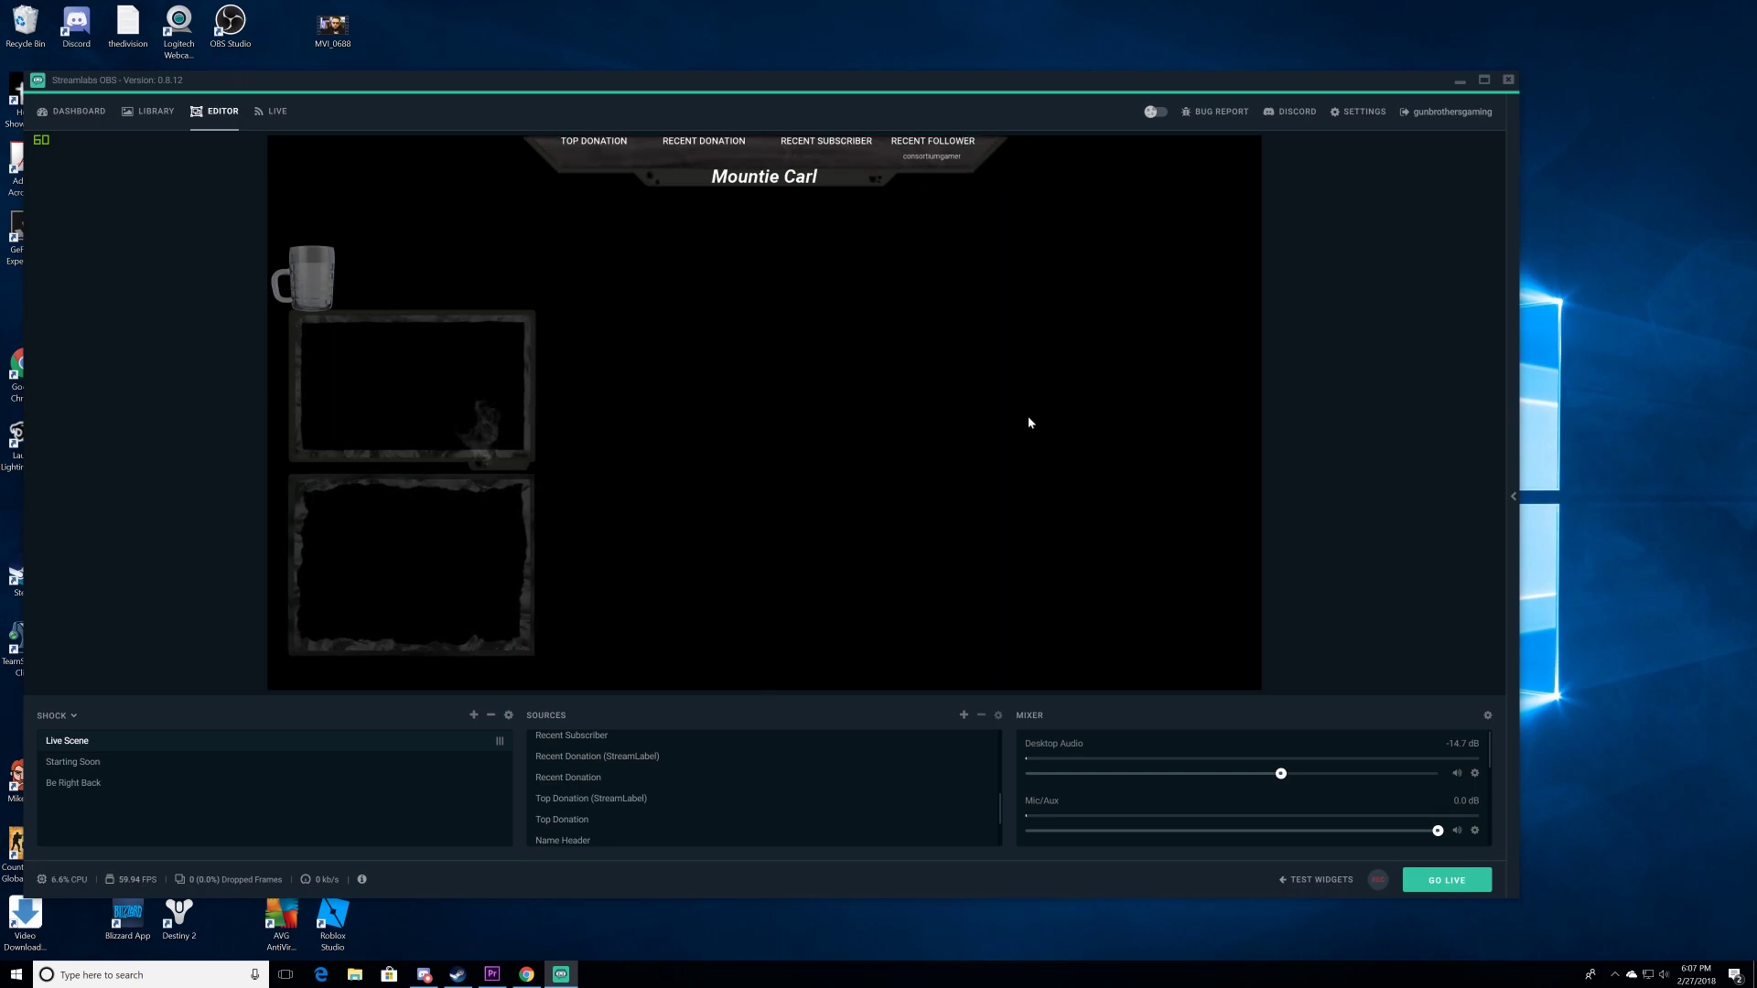
pyautogui.click(759, 175)
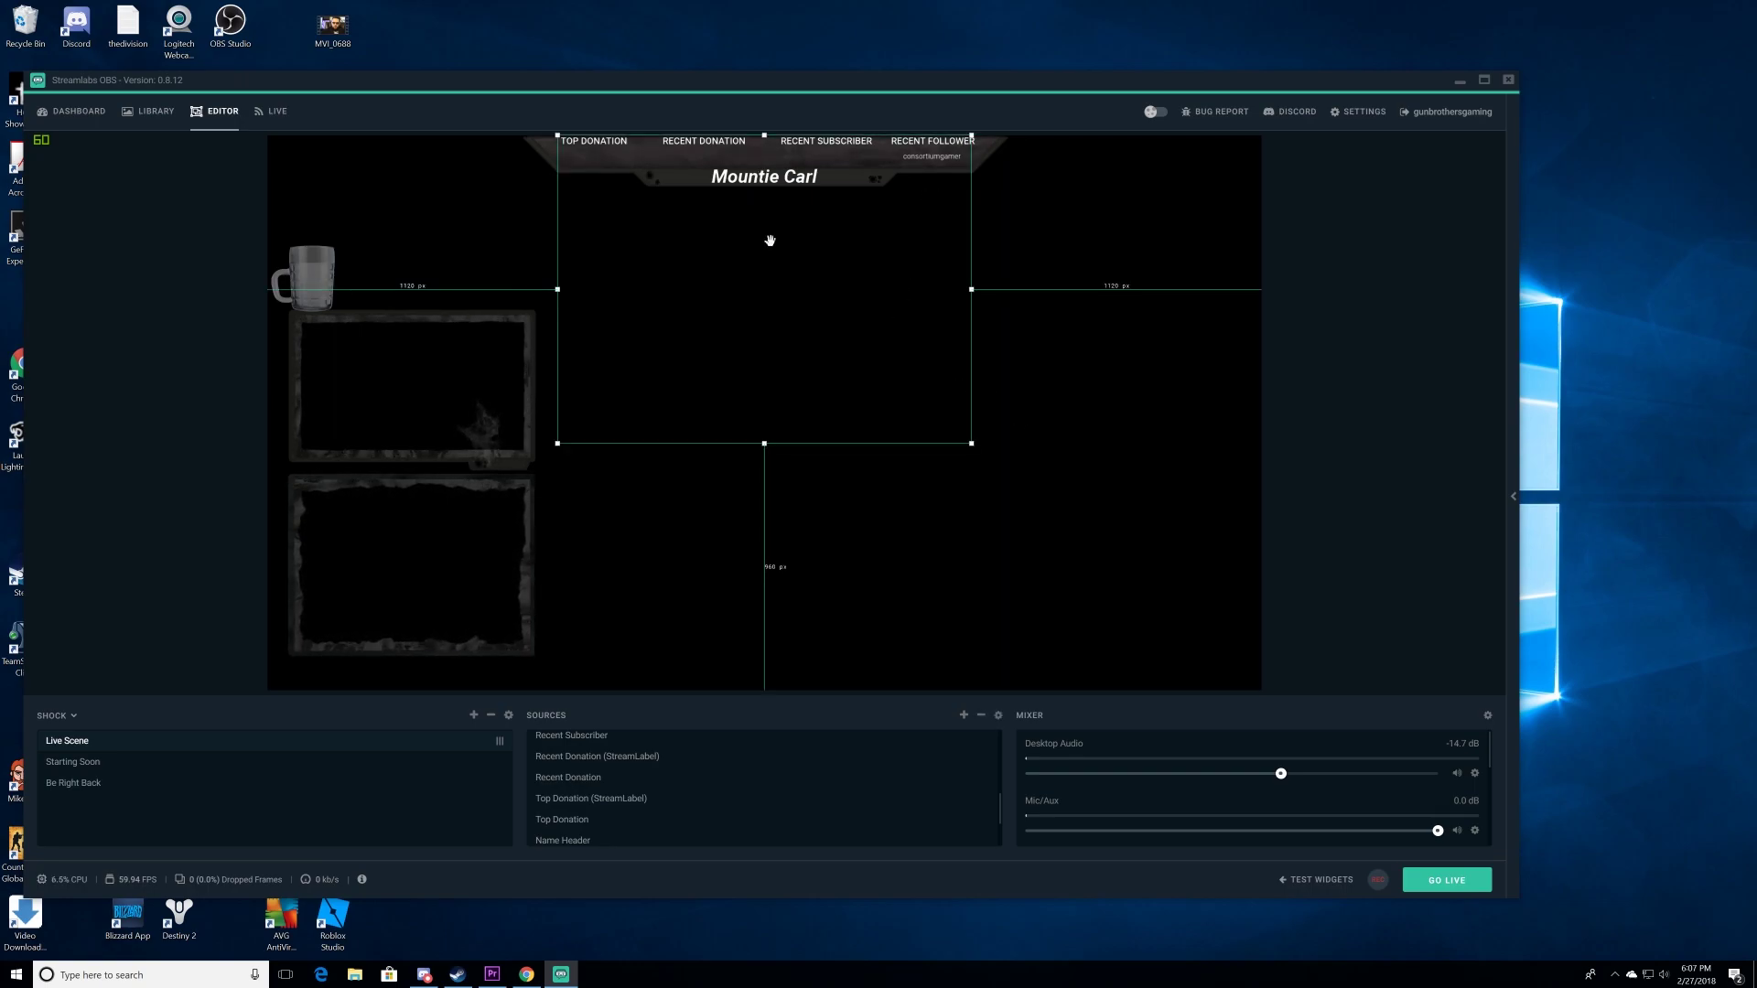
pyautogui.click(970, 549)
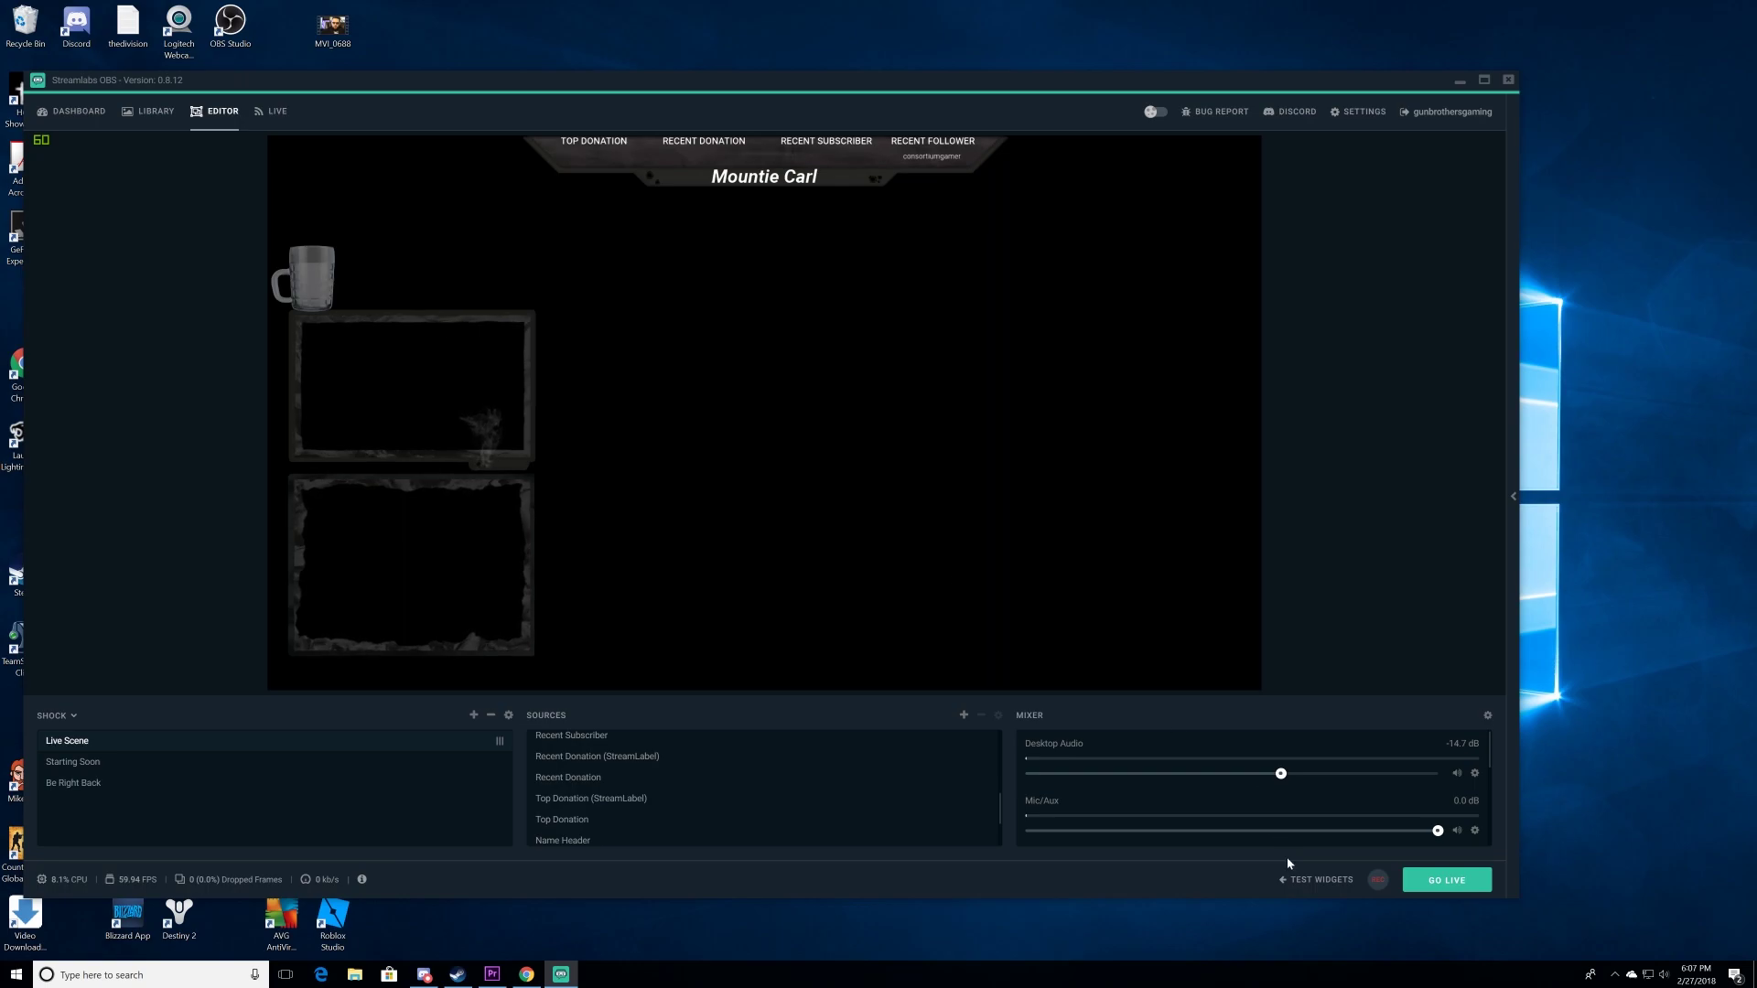
# - Play test Super Chat, Subscriber, Sponsor and Donation alerts from the test widget options
pyautogui.click(1289, 879)
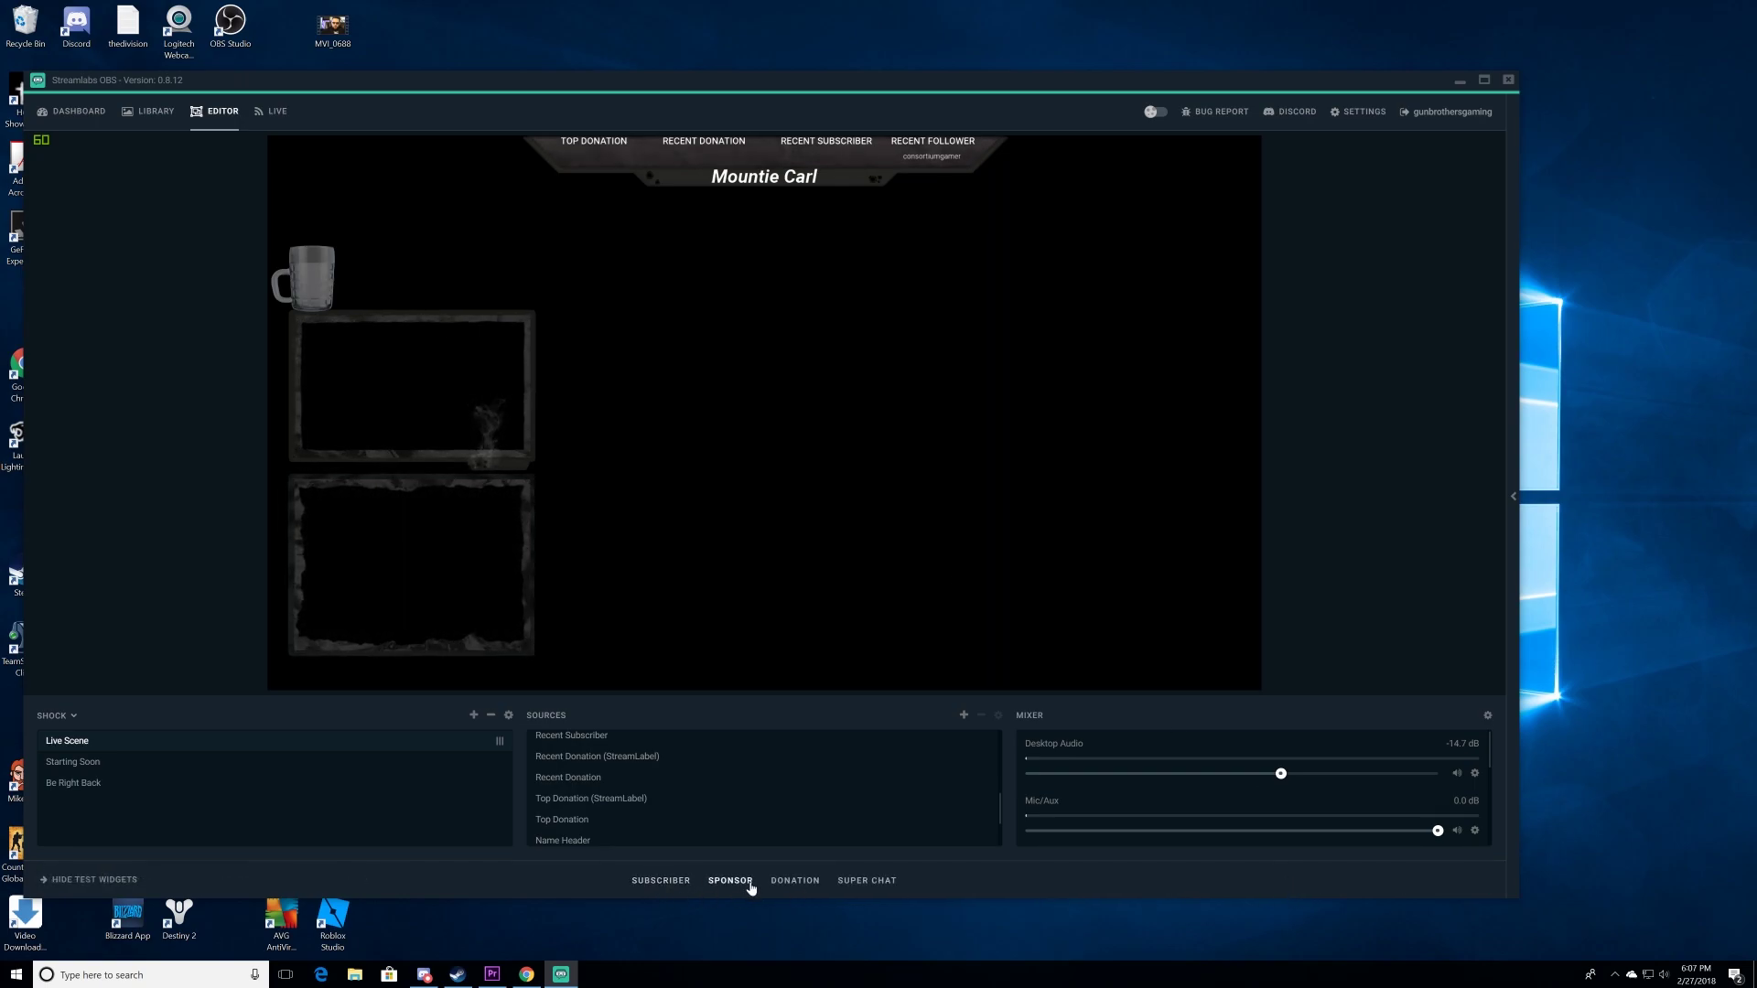
pyautogui.click(876, 882)
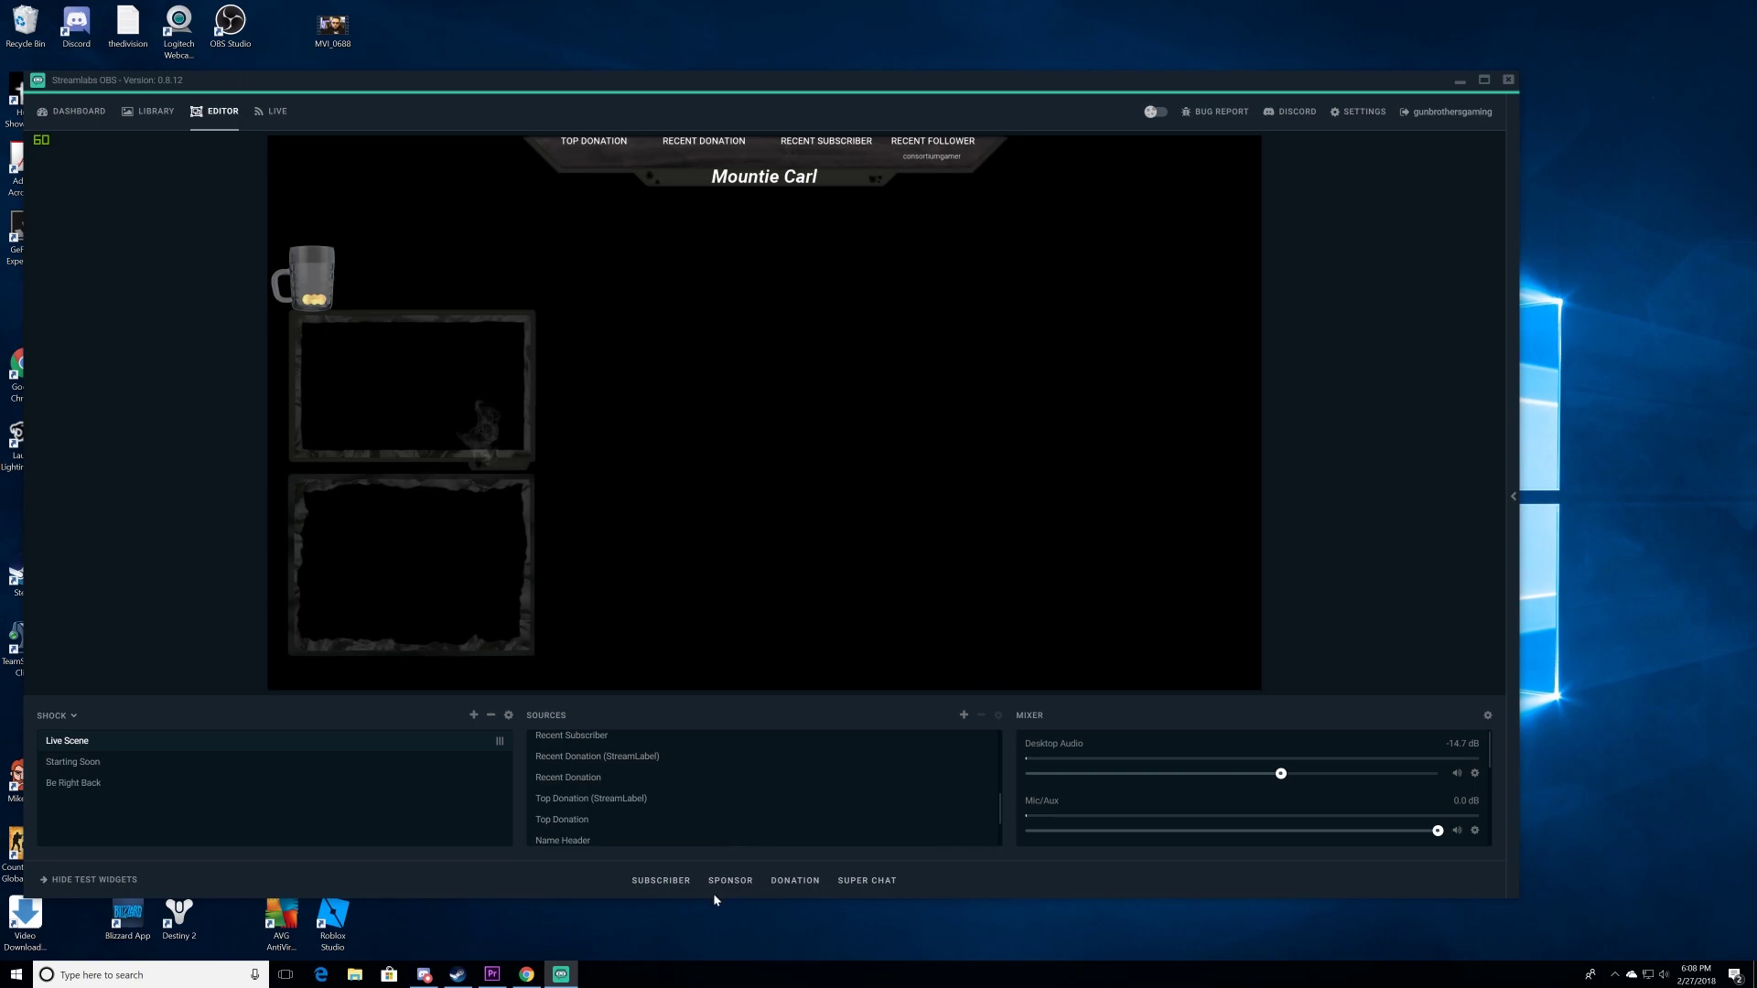
pyautogui.click(660, 881)
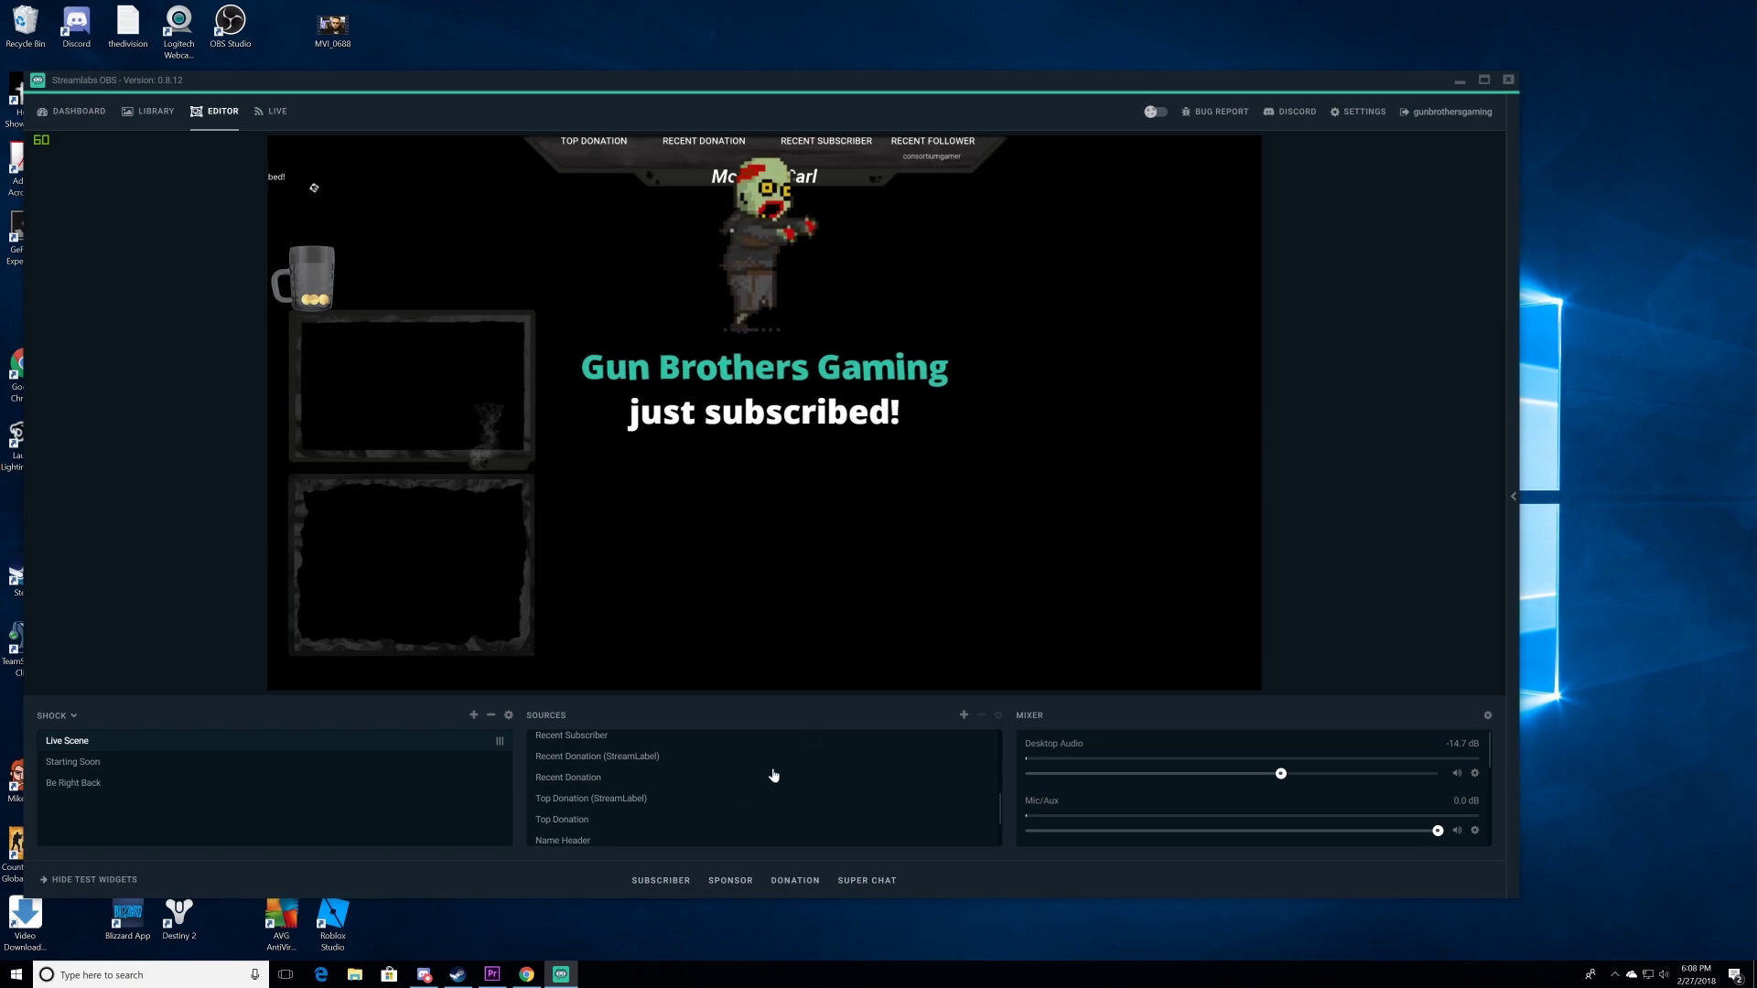
pyautogui.click(730, 881)
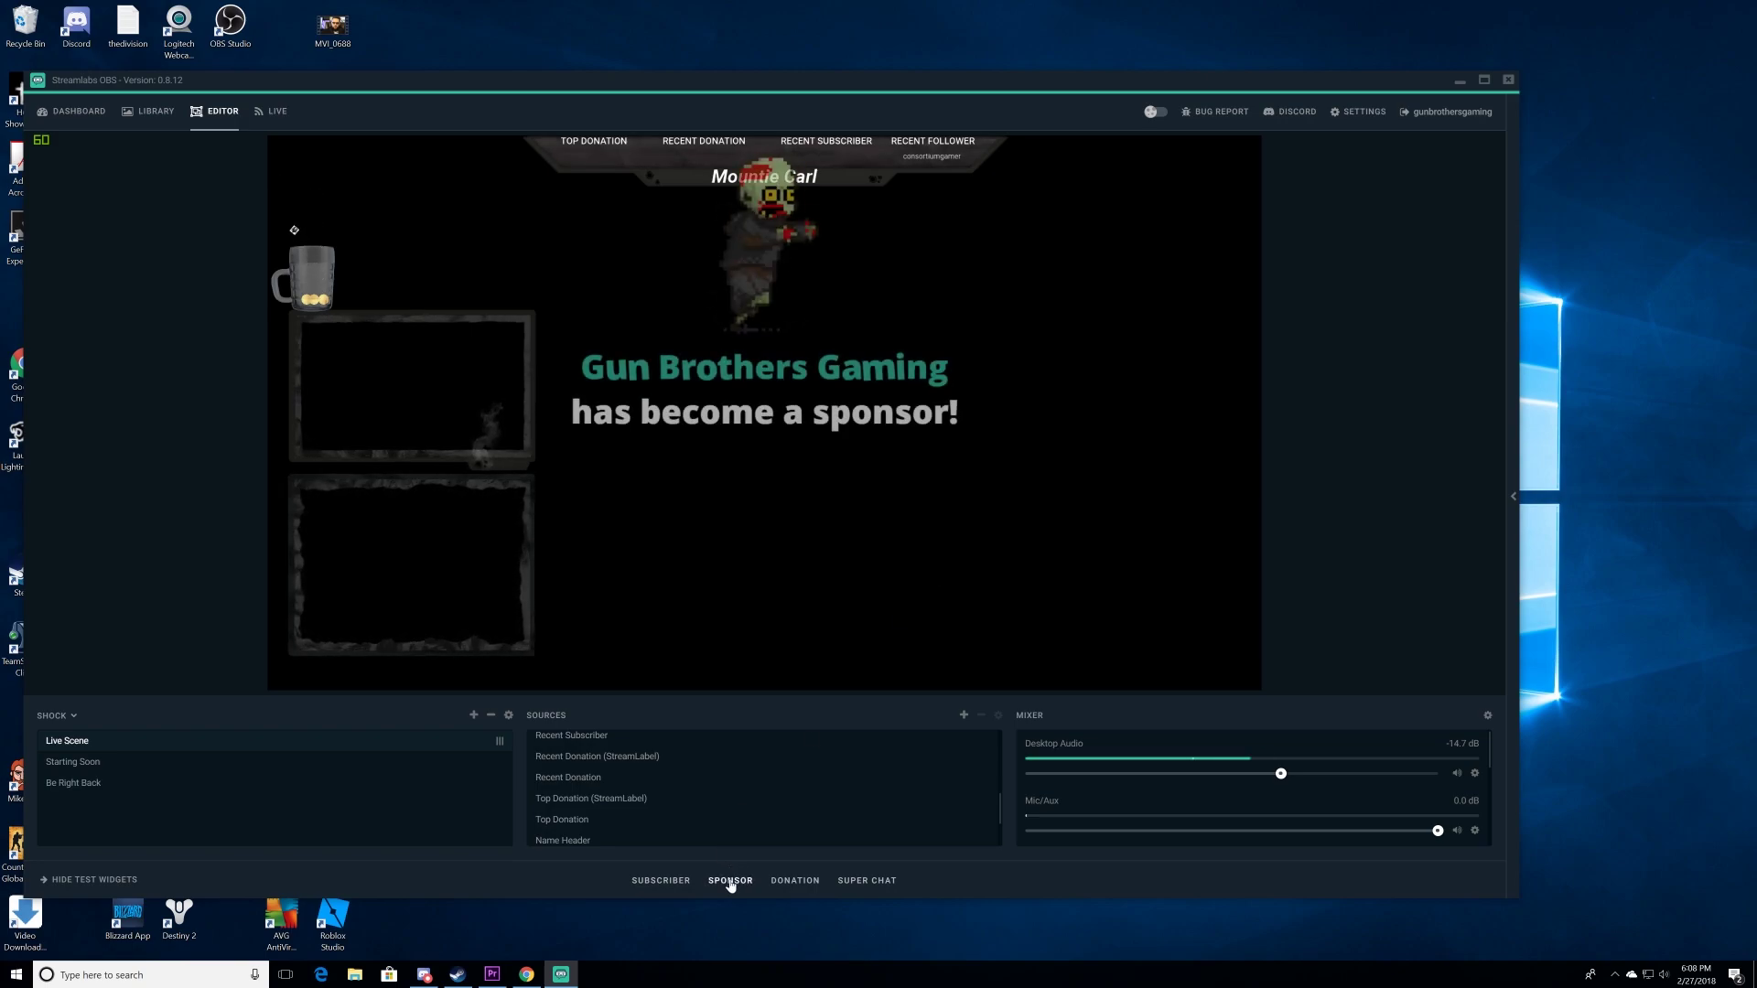
pyautogui.click(795, 881)
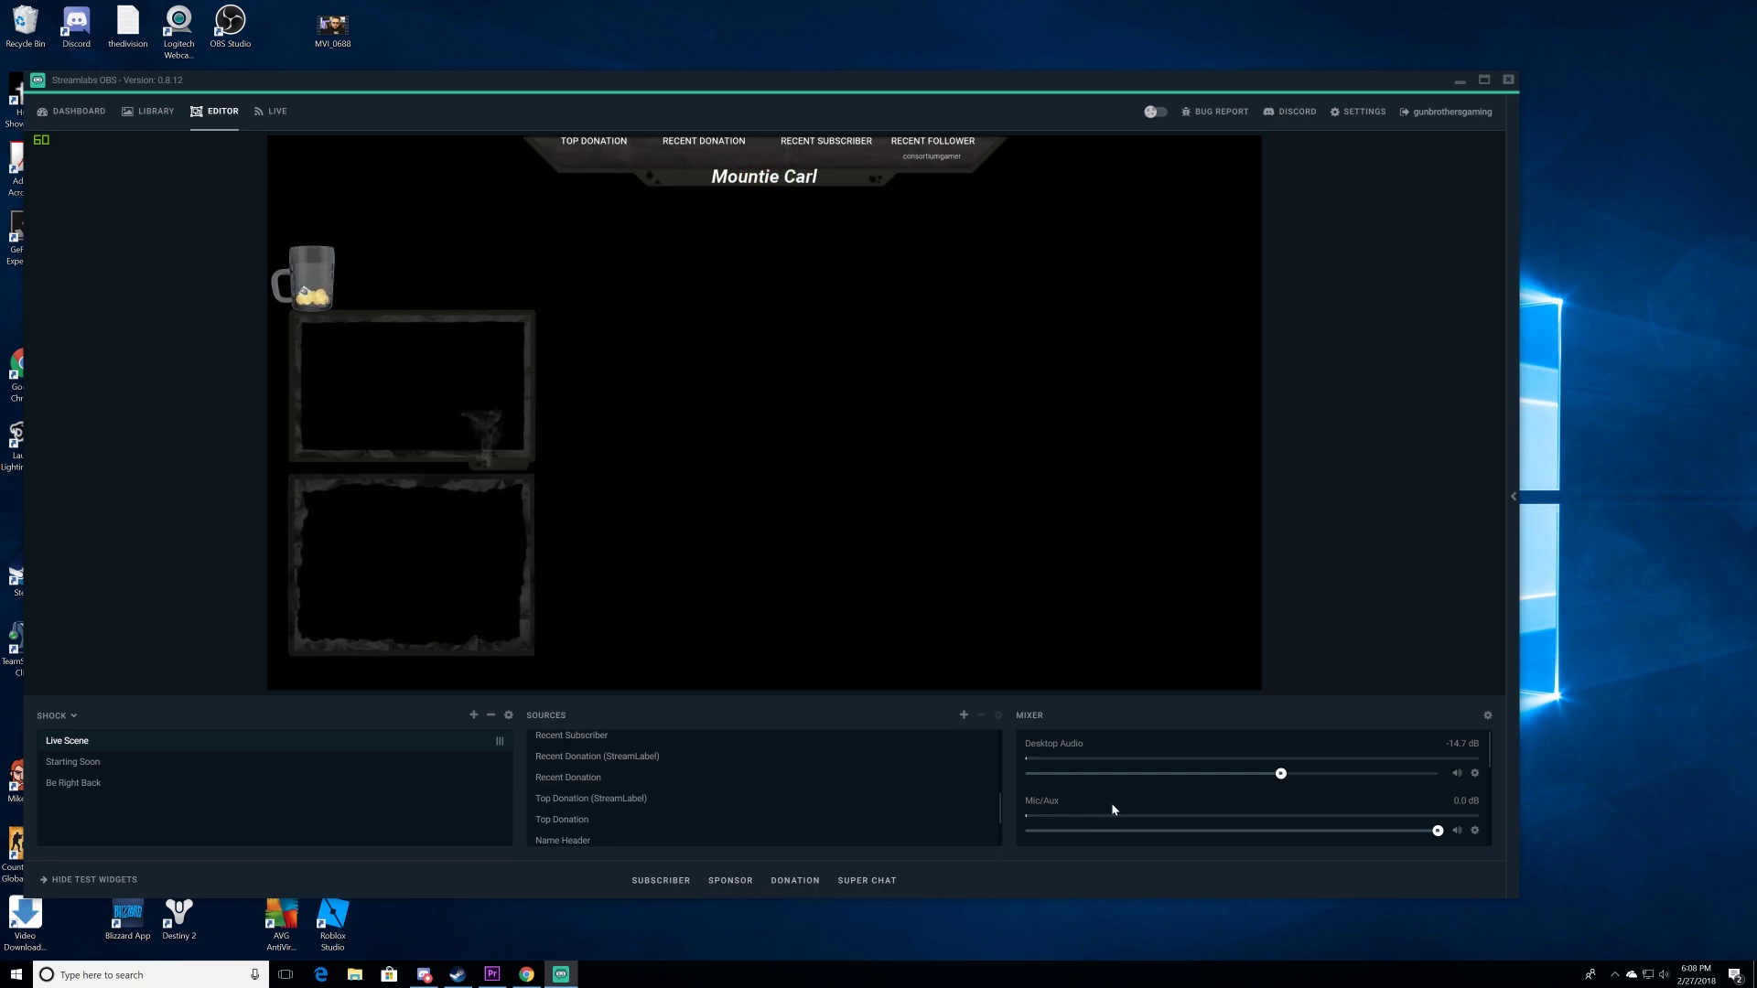
# - Hide the test widget options, bringing back the status bar with CPU and FPS
pyautogui.click(70, 882)
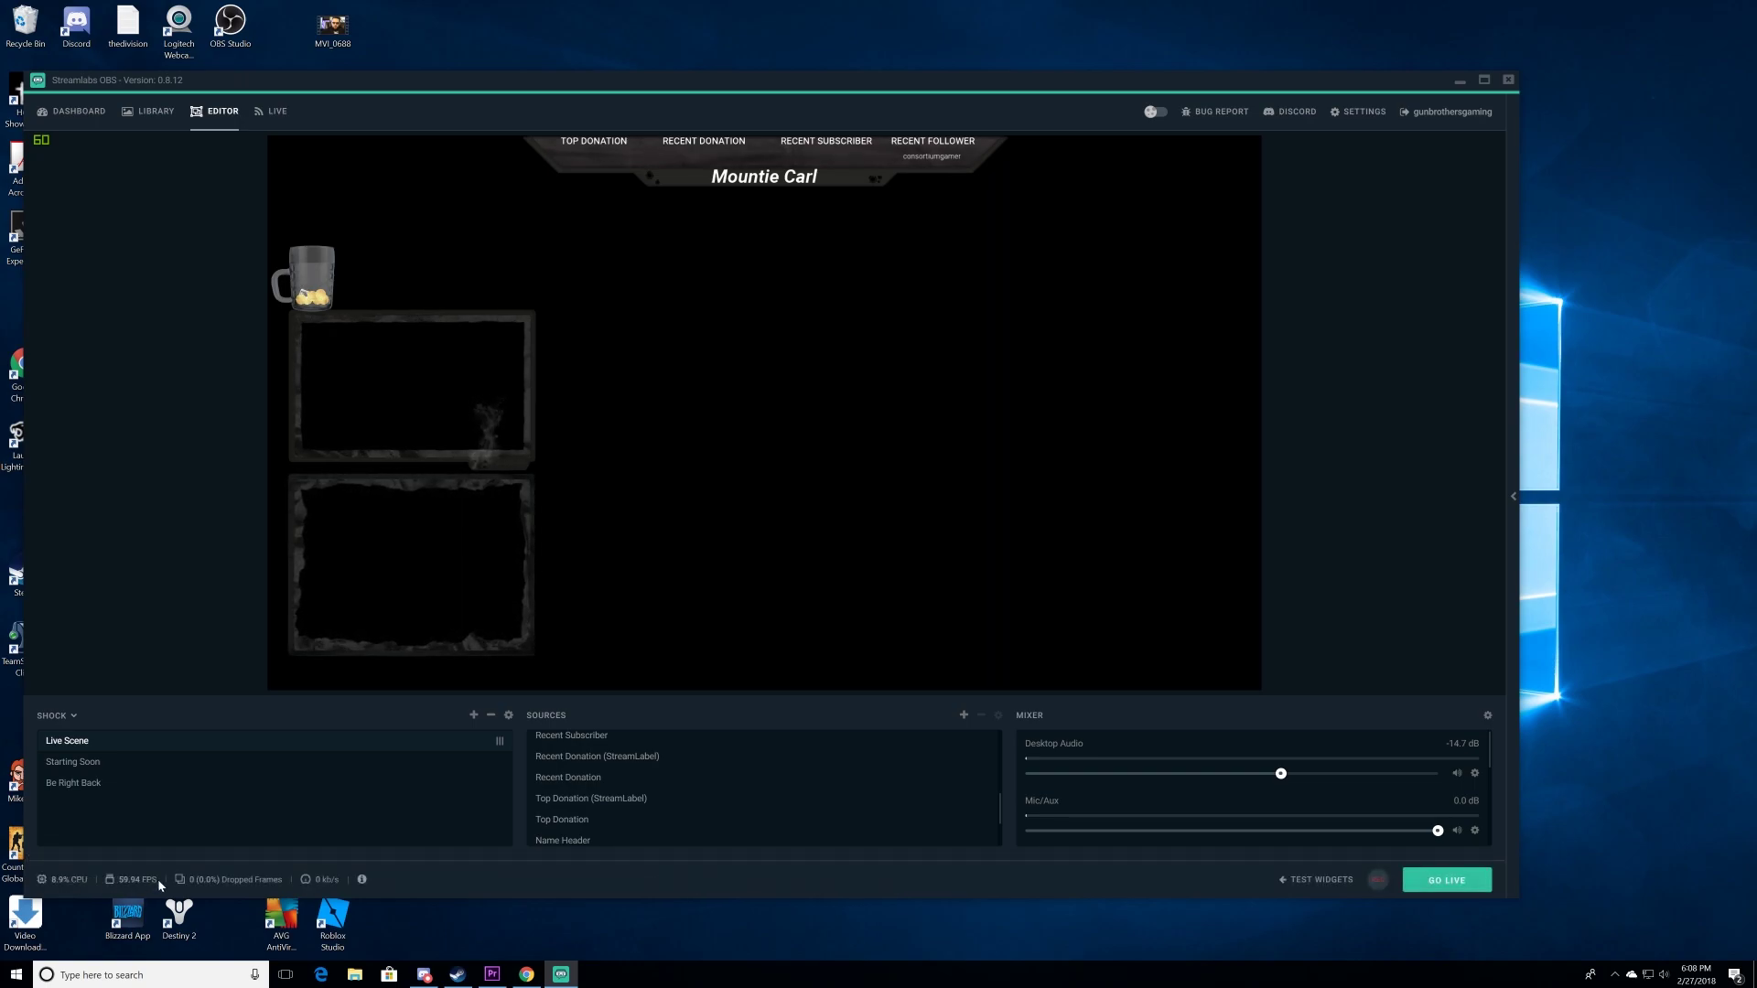